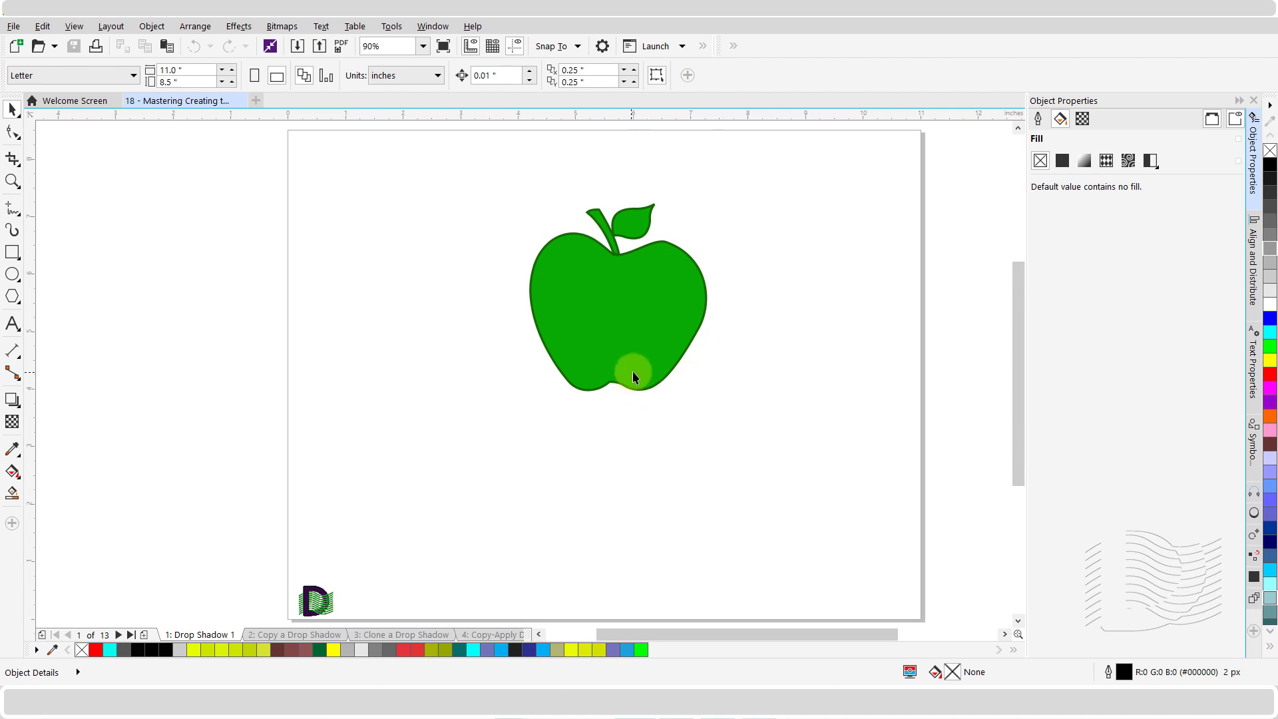
Step: Add a drop shadow to the green apple, offset up and to the right by about 0.406" and 0.356"
left_click(613, 312)
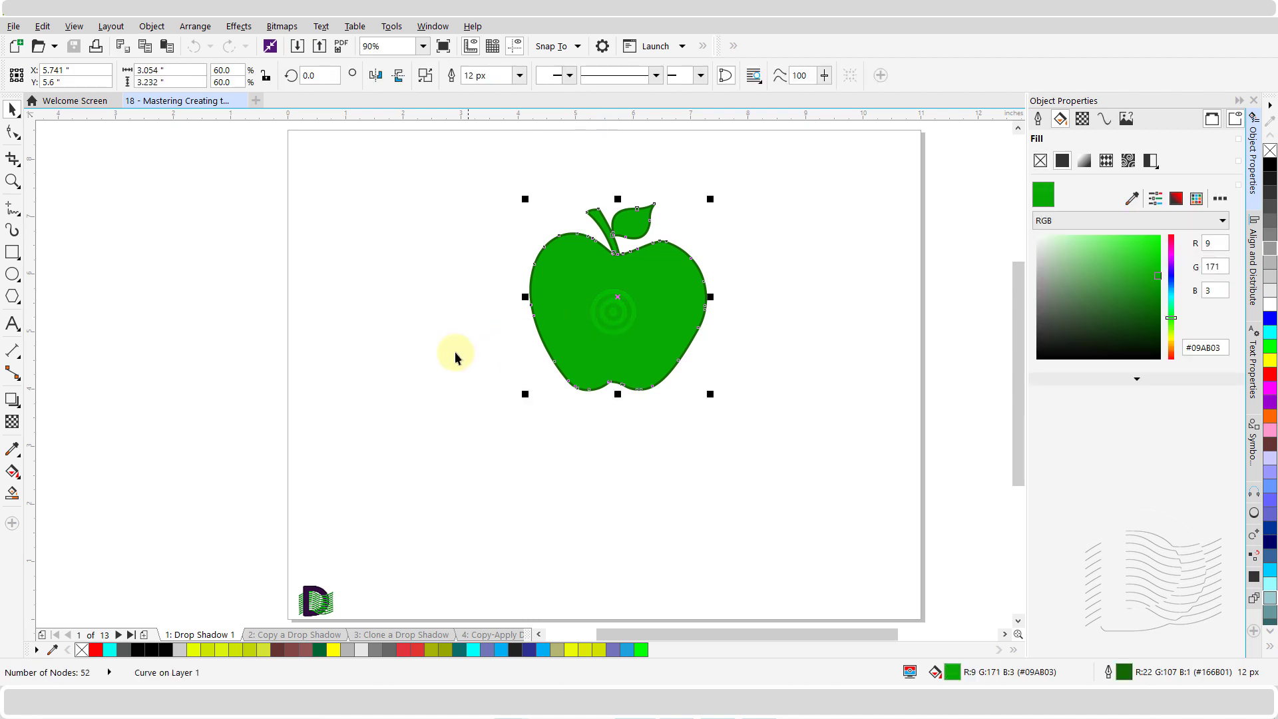
left_click(11, 400)
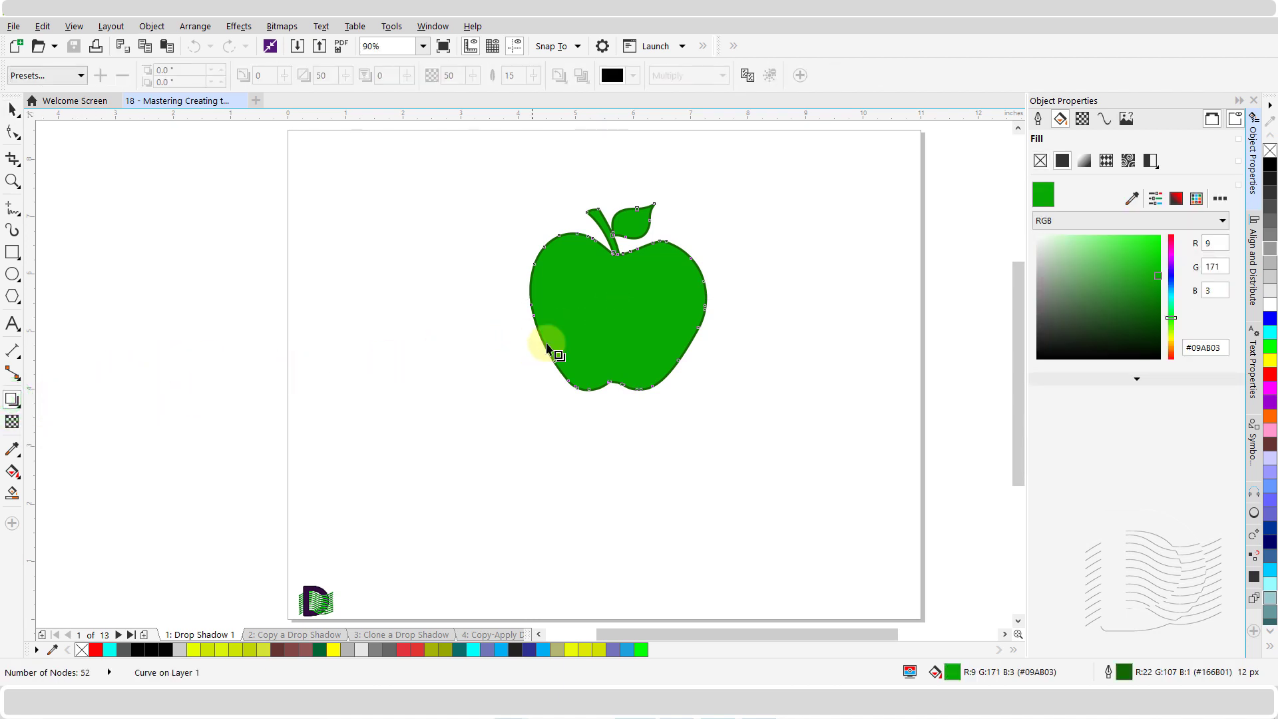
left_click(619, 313)
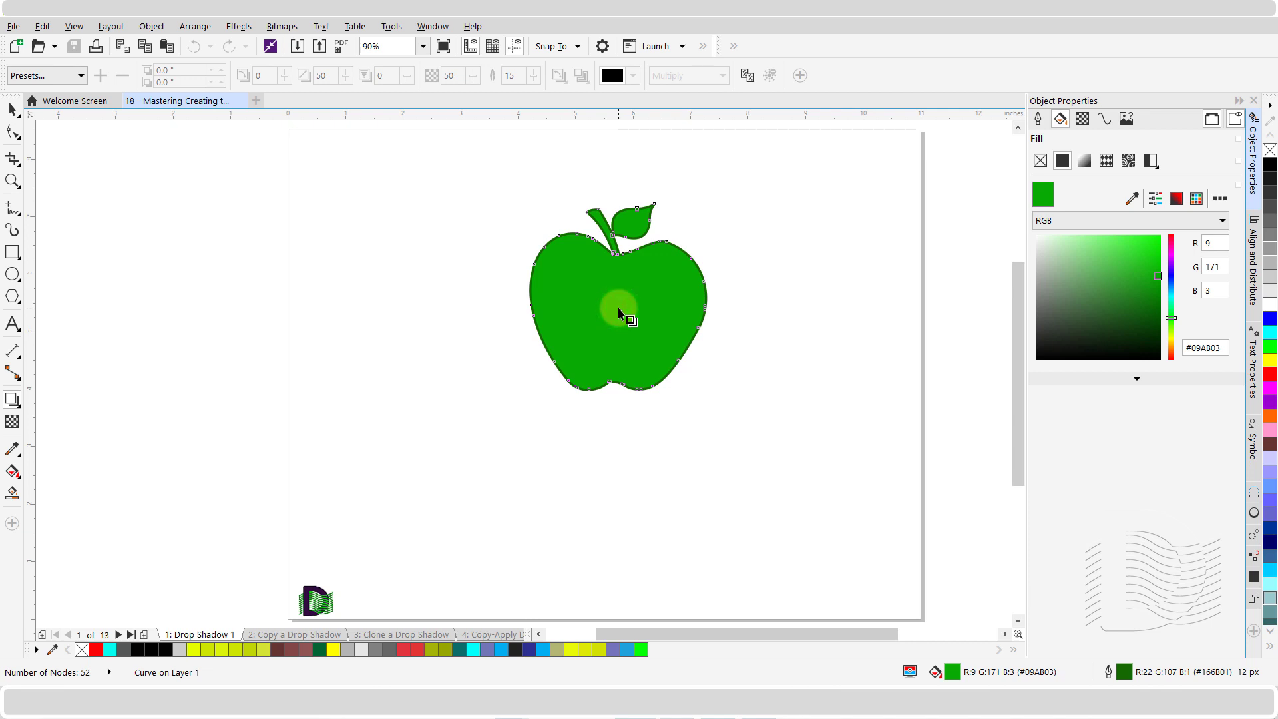
left_click_drag(618, 297, 731, 202)
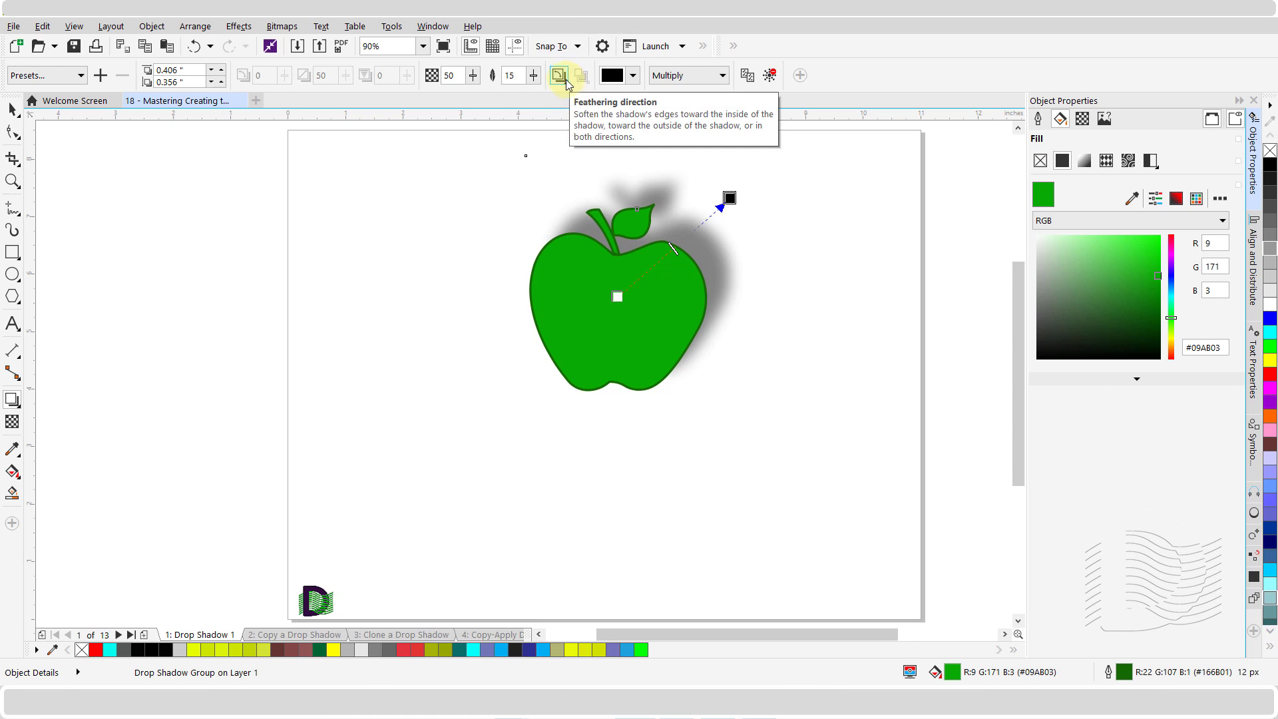
Step: Set the apple shadow's feathering direction to Gaussian Blur and its colour to red
left_click(565, 81)
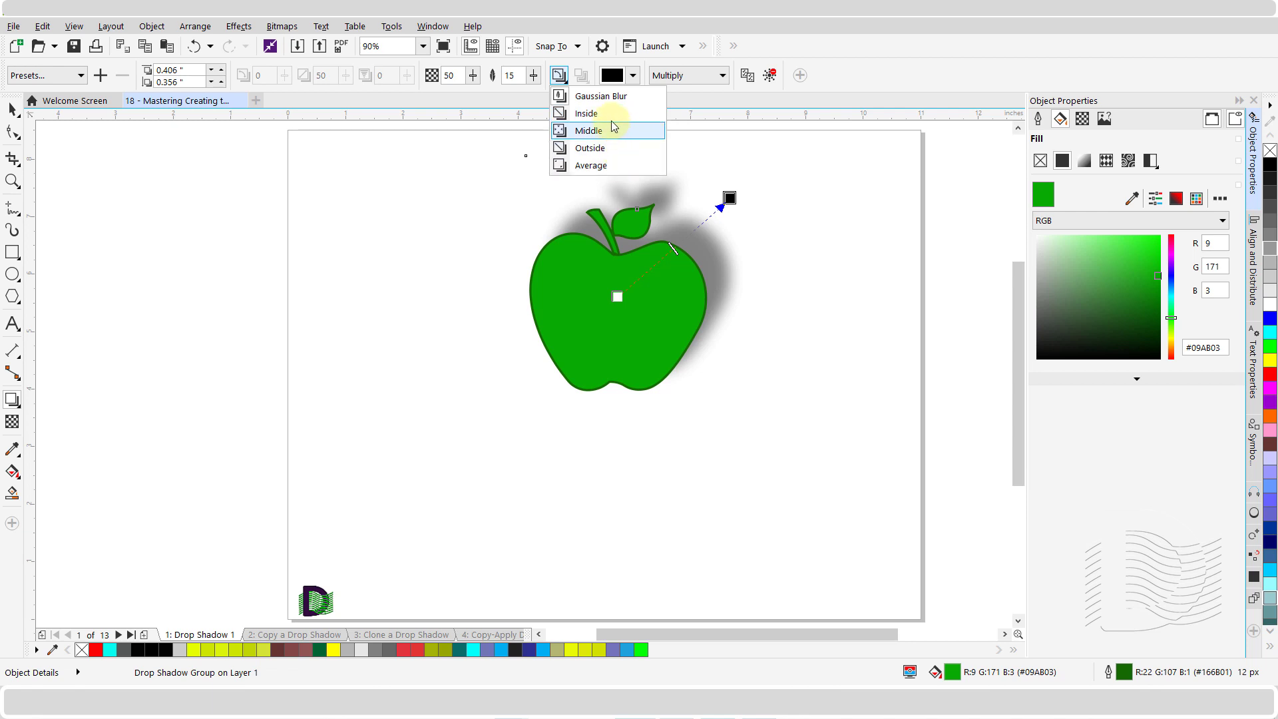
left_click(610, 97)
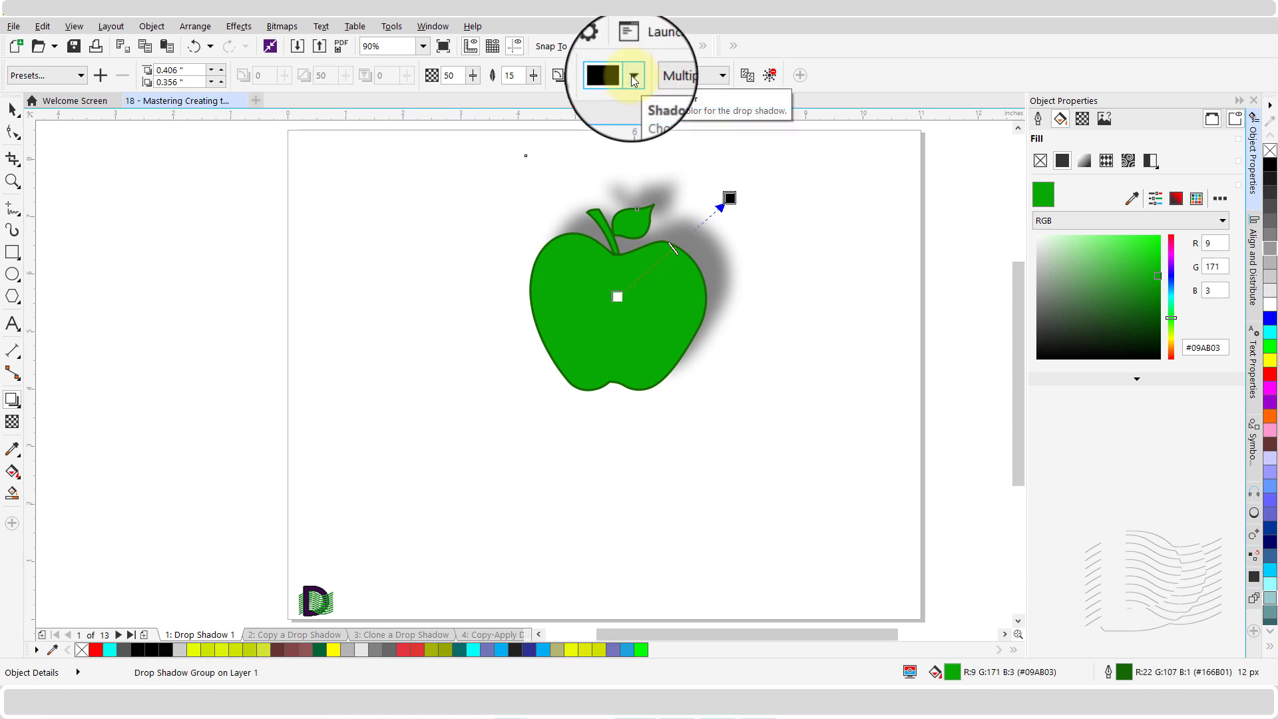
left_click(633, 76)
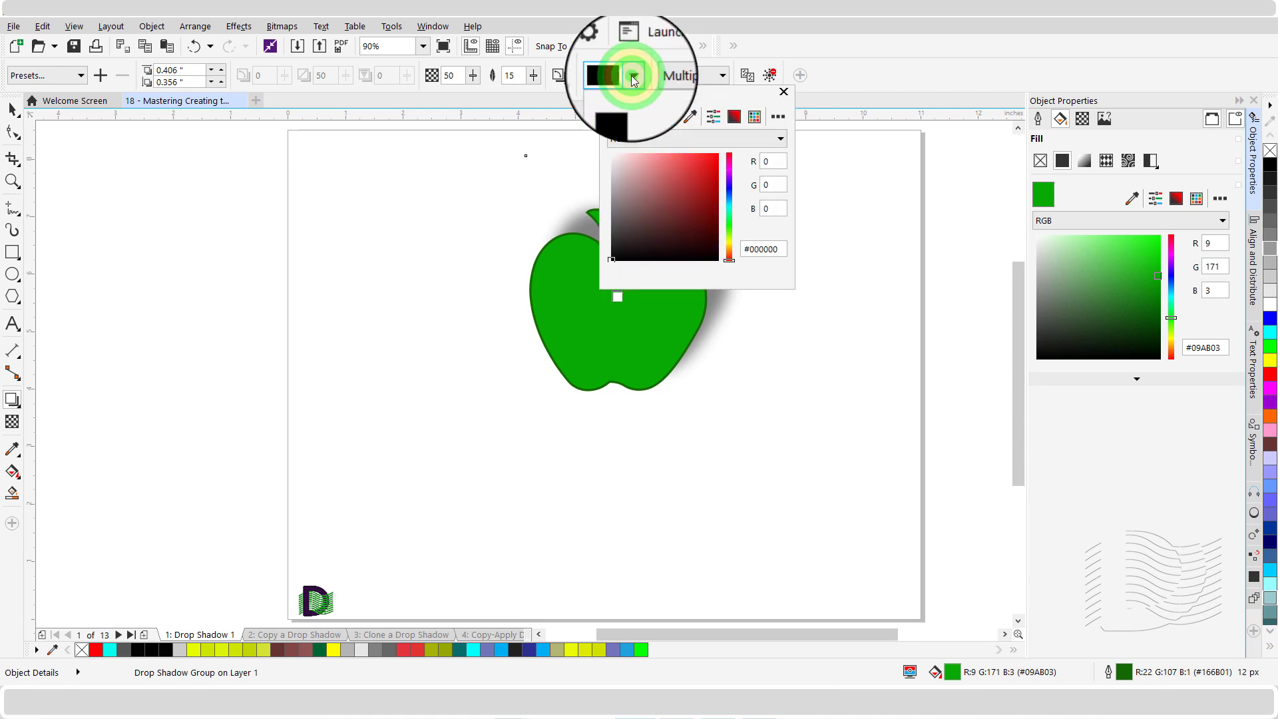
left_click(689, 118)
left_click(716, 161)
left_click(783, 92)
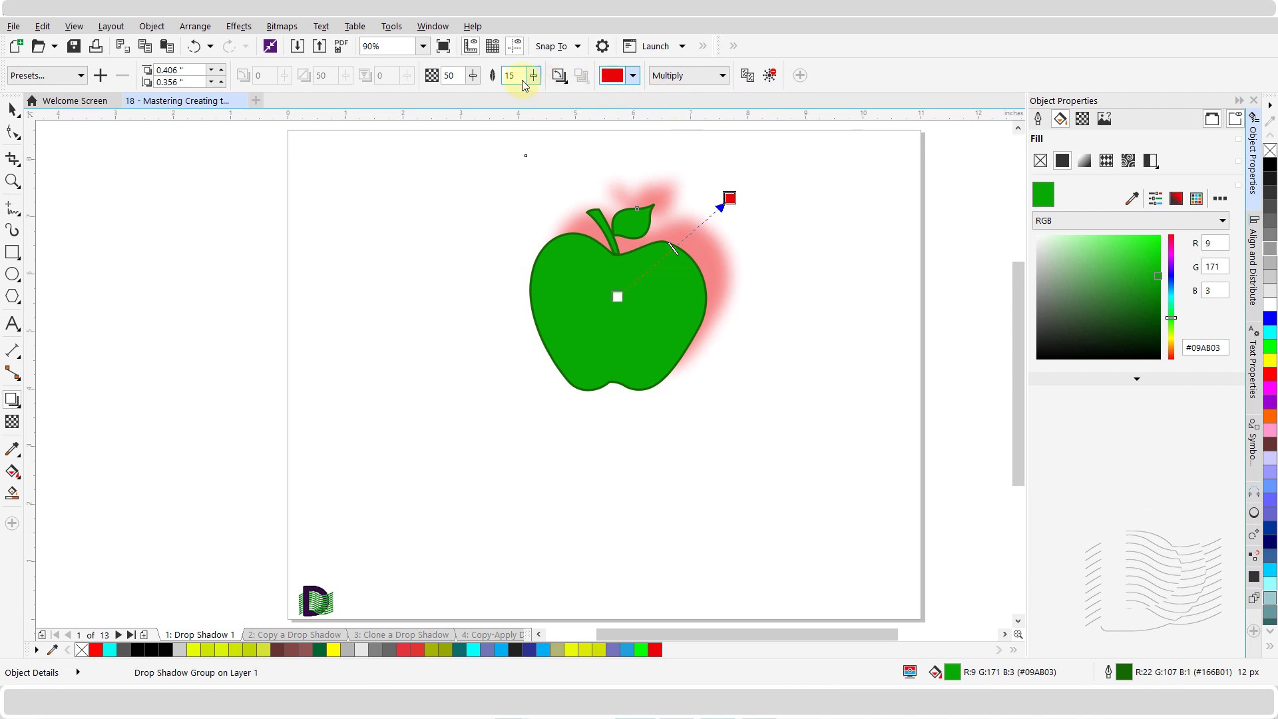
Step: Try the apple shadow's opacity at 37, 100 and 13, and set it to 50
left_click(473, 76)
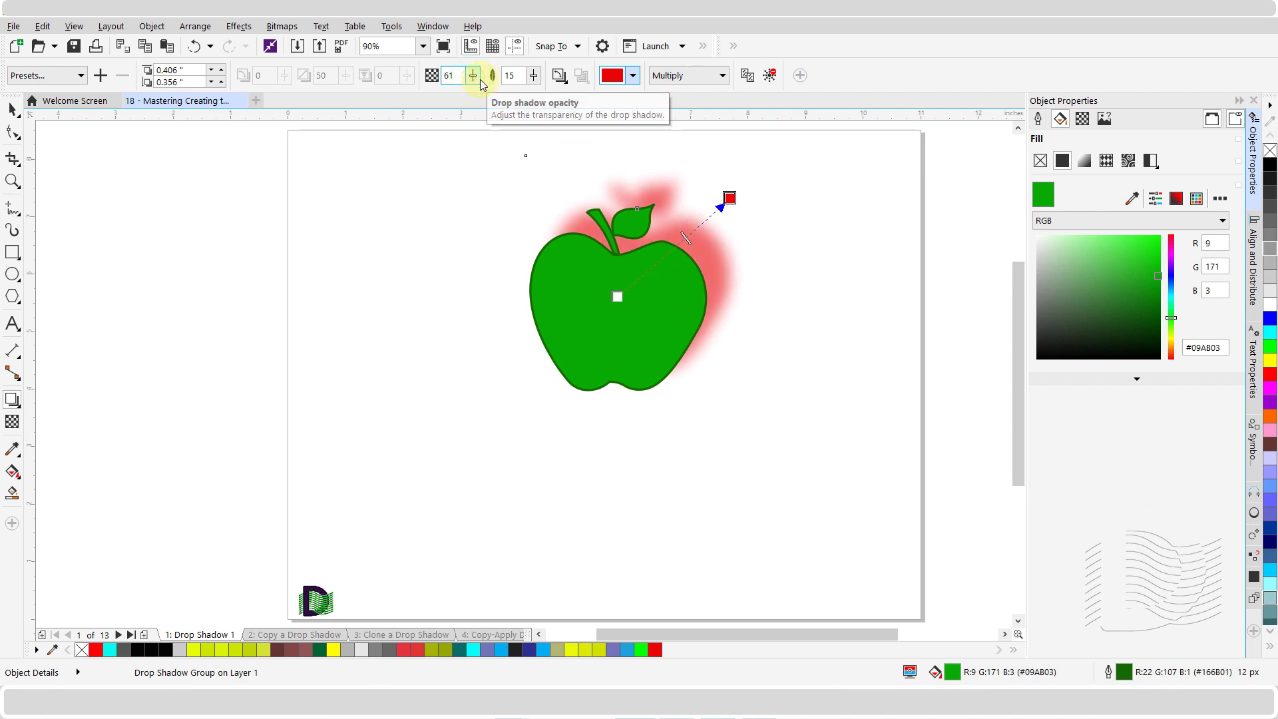
left_click(474, 76)
left_click_drag(476, 81, 456, 87)
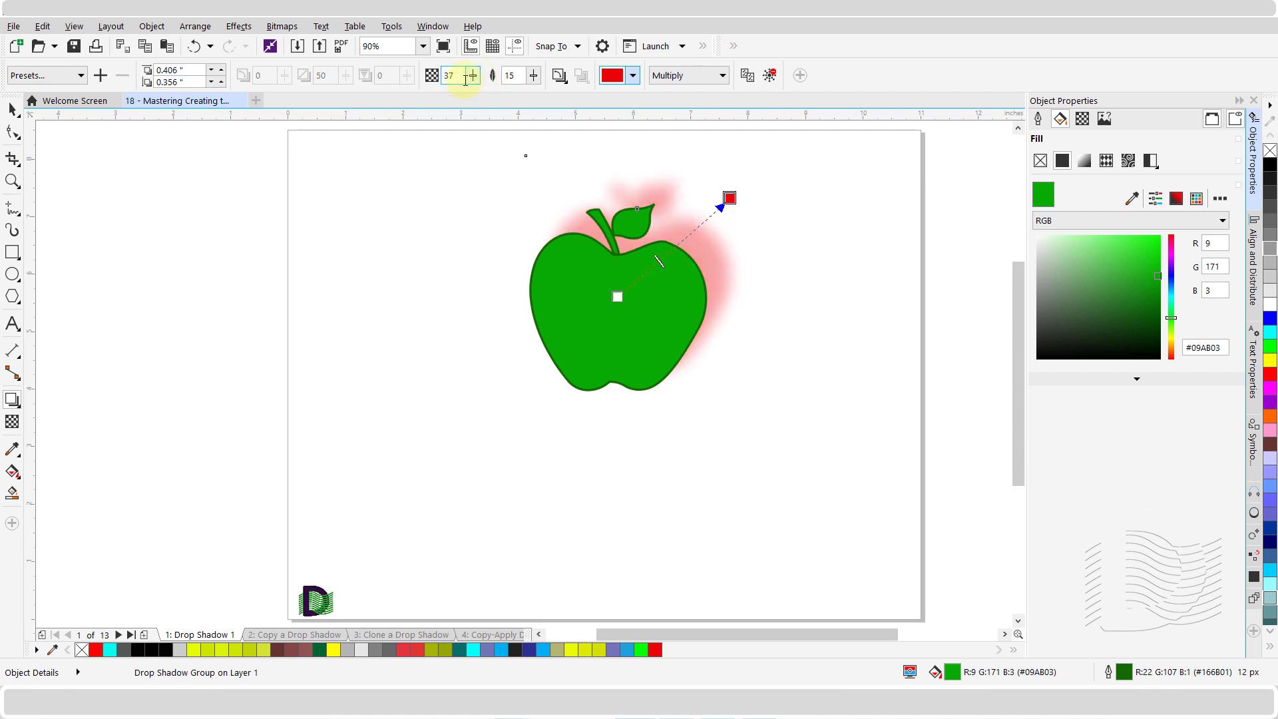
left_click(474, 77)
left_click_drag(474, 79, 539, 93)
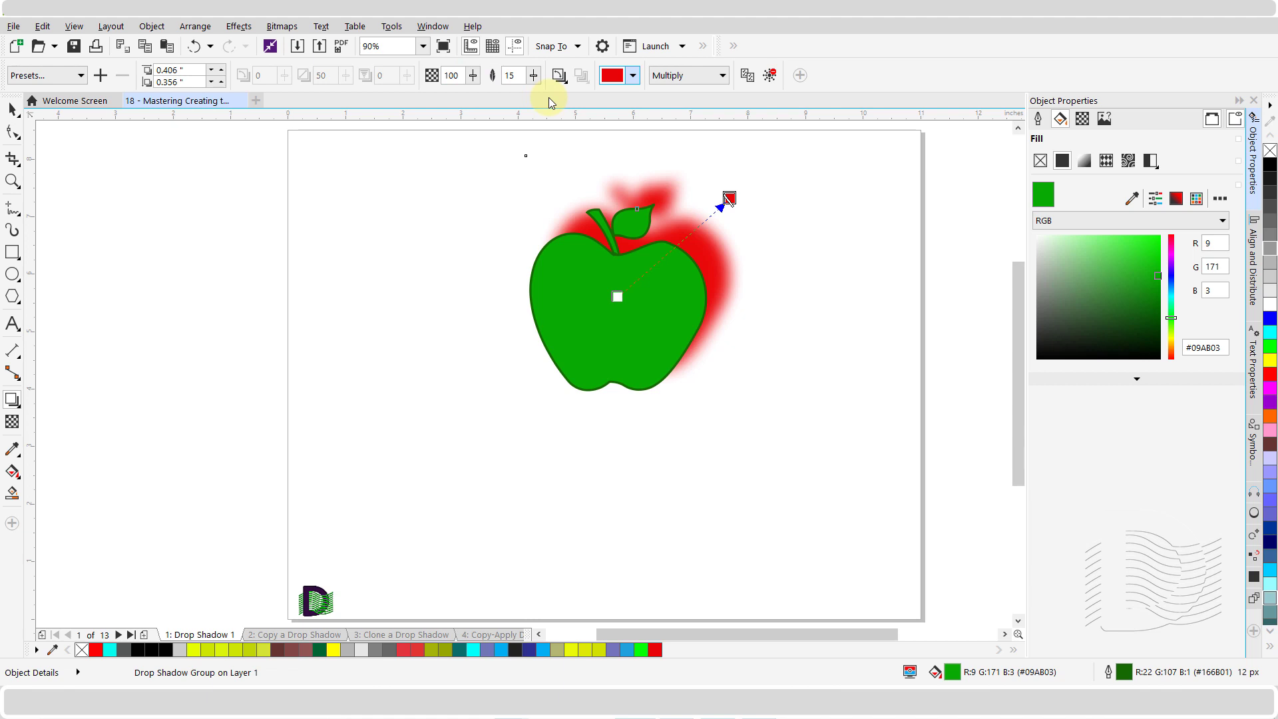
left_click_drag(475, 79, 408, 92)
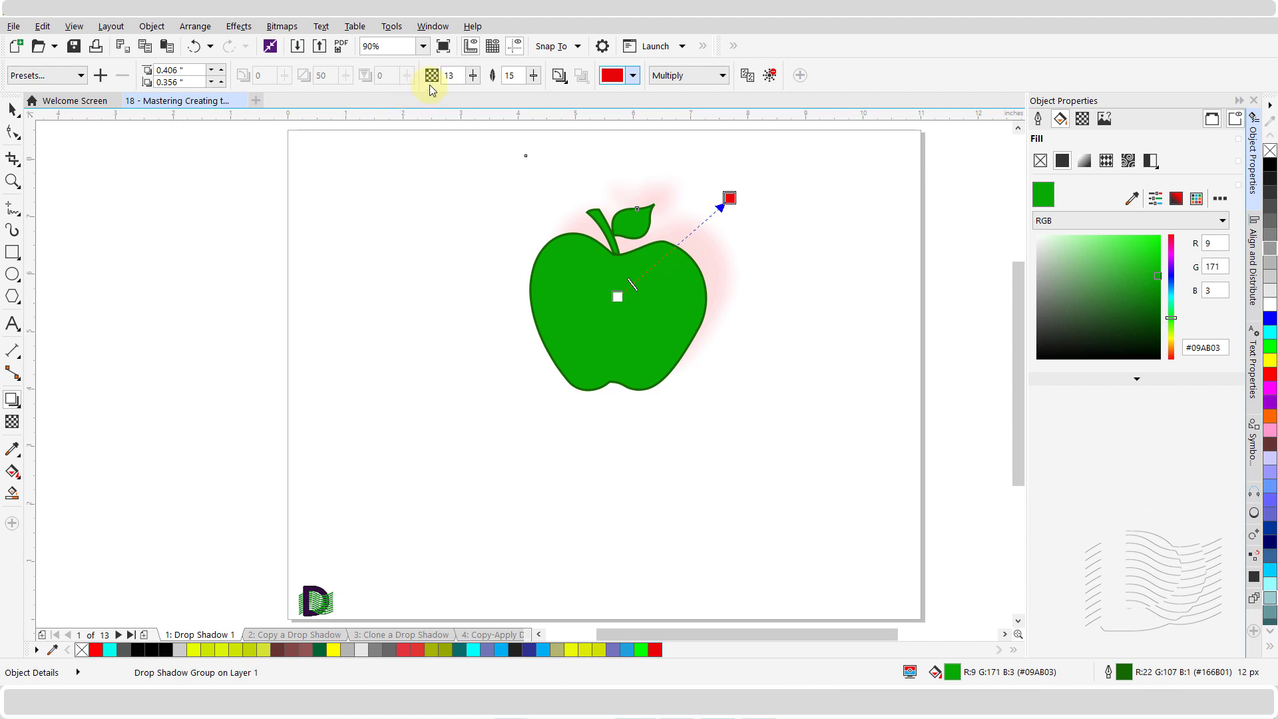
left_click(458, 75)
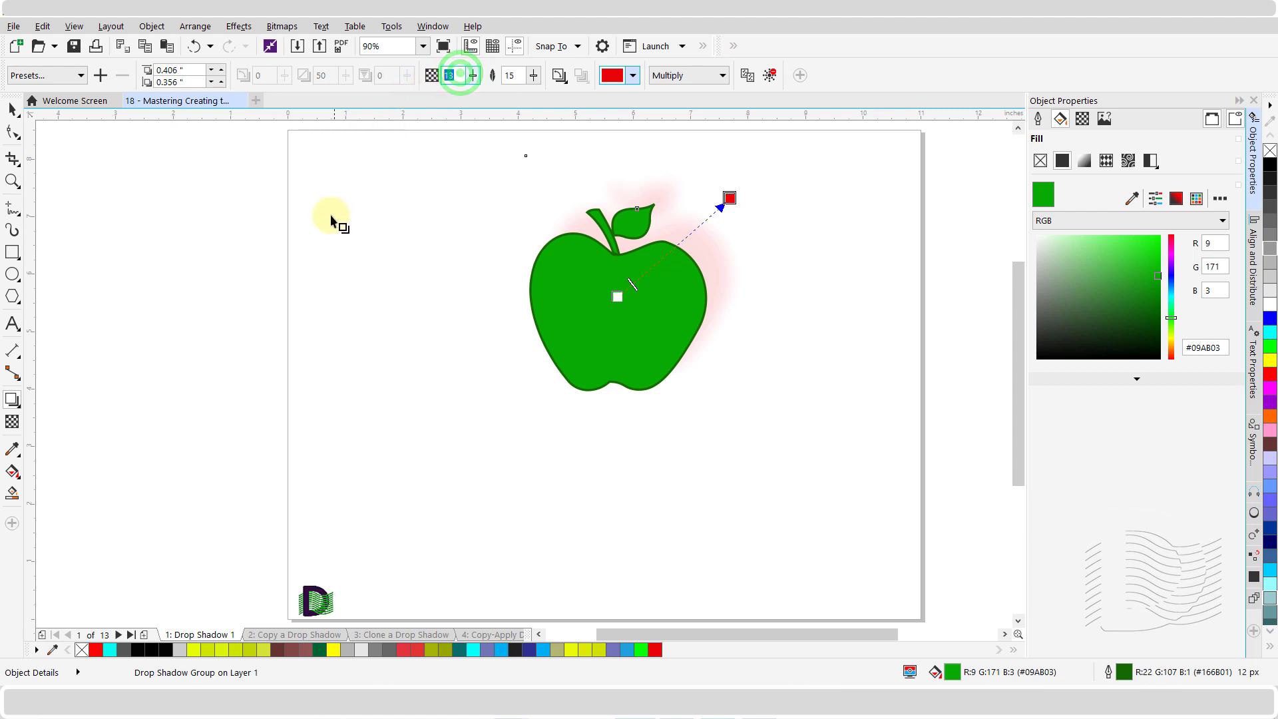
type("50")
key("Return")
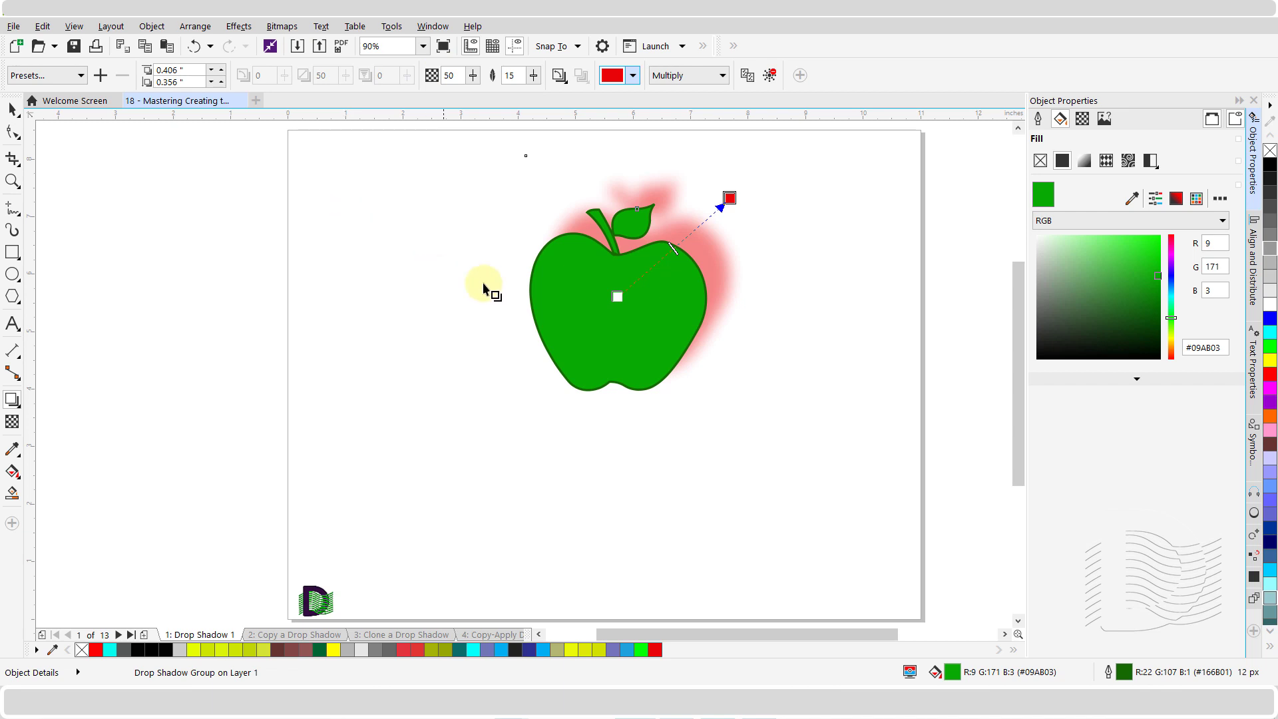
Step: Move the shadow's origin to the apple's right edge and its end past the apple's left side, at an angle of about 174
left_click(618, 297)
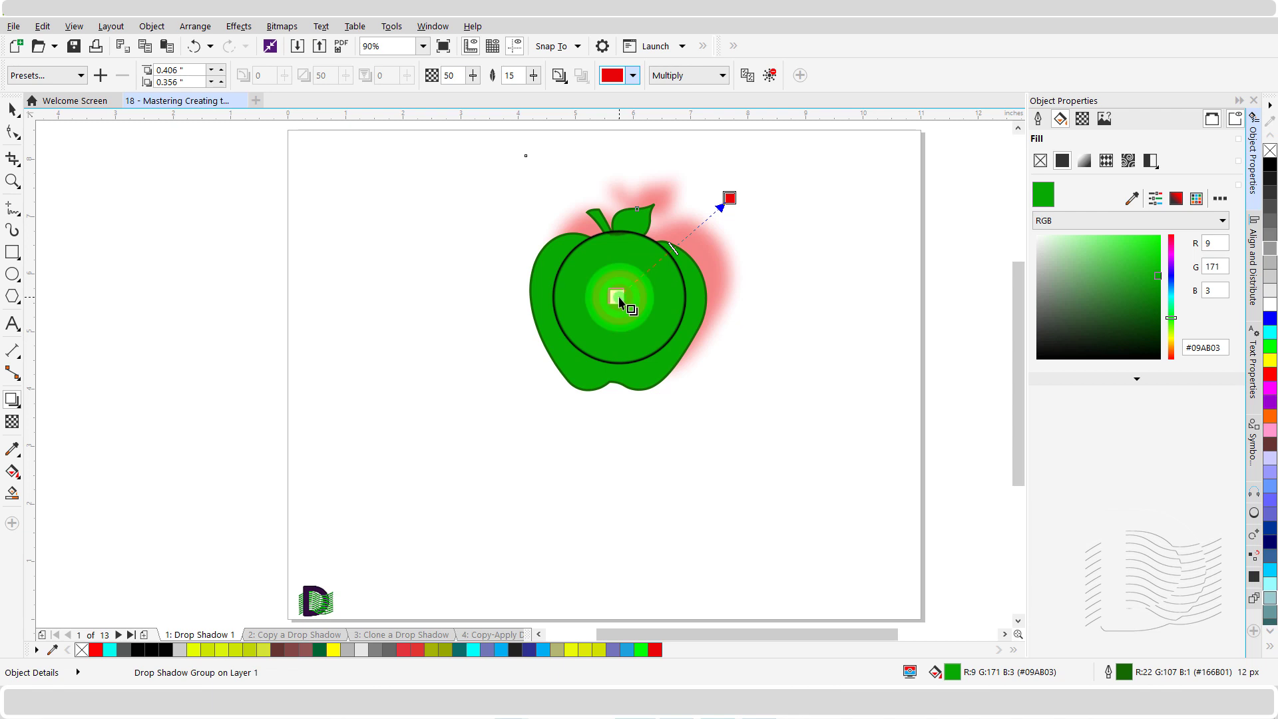
left_click_drag(617, 298, 700, 290)
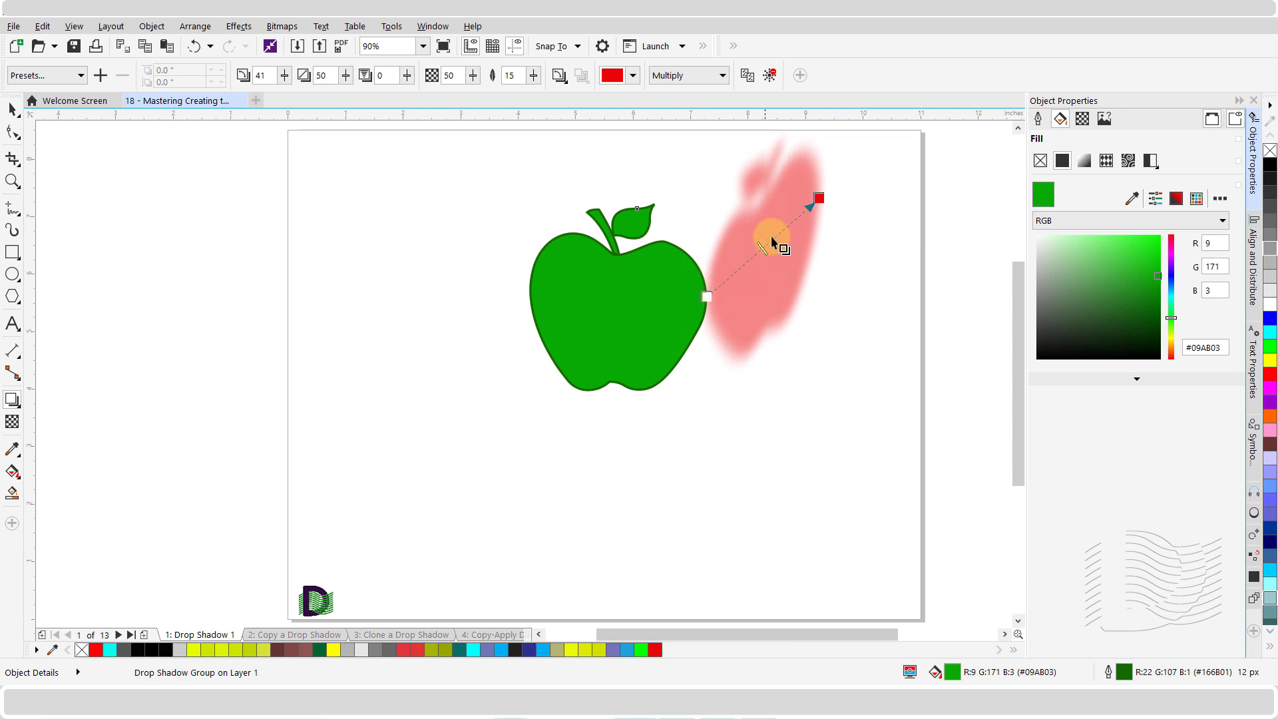
left_click_drag(814, 198, 491, 275)
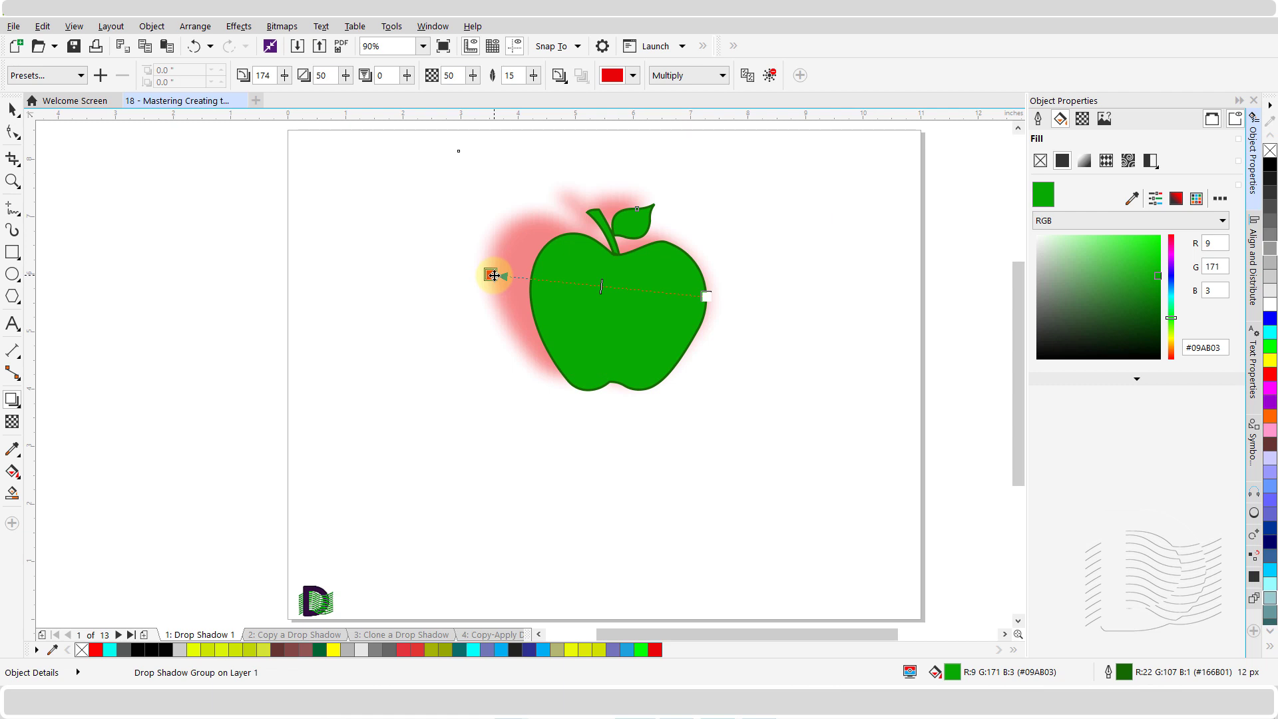
Step: Apply the Flat Top Right shadow preset to the apple and replace it with the Perspective Bottom Right preset
left_click(80, 75)
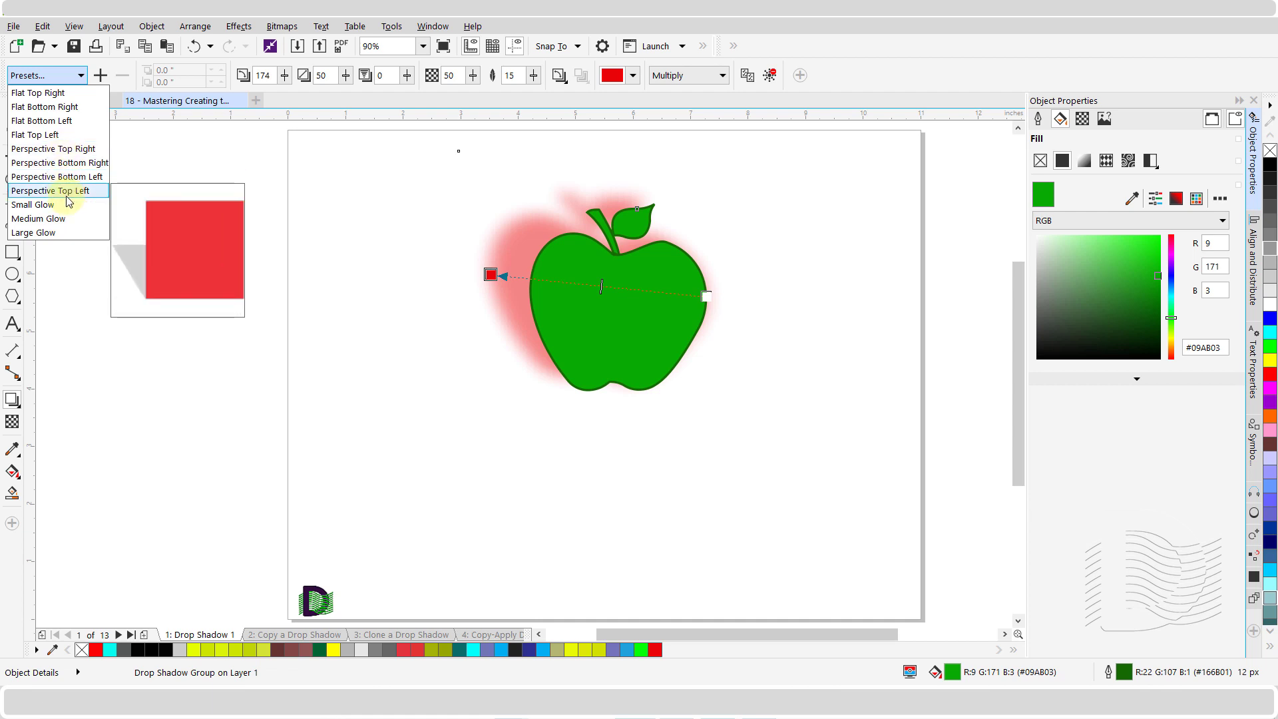
left_click(75, 93)
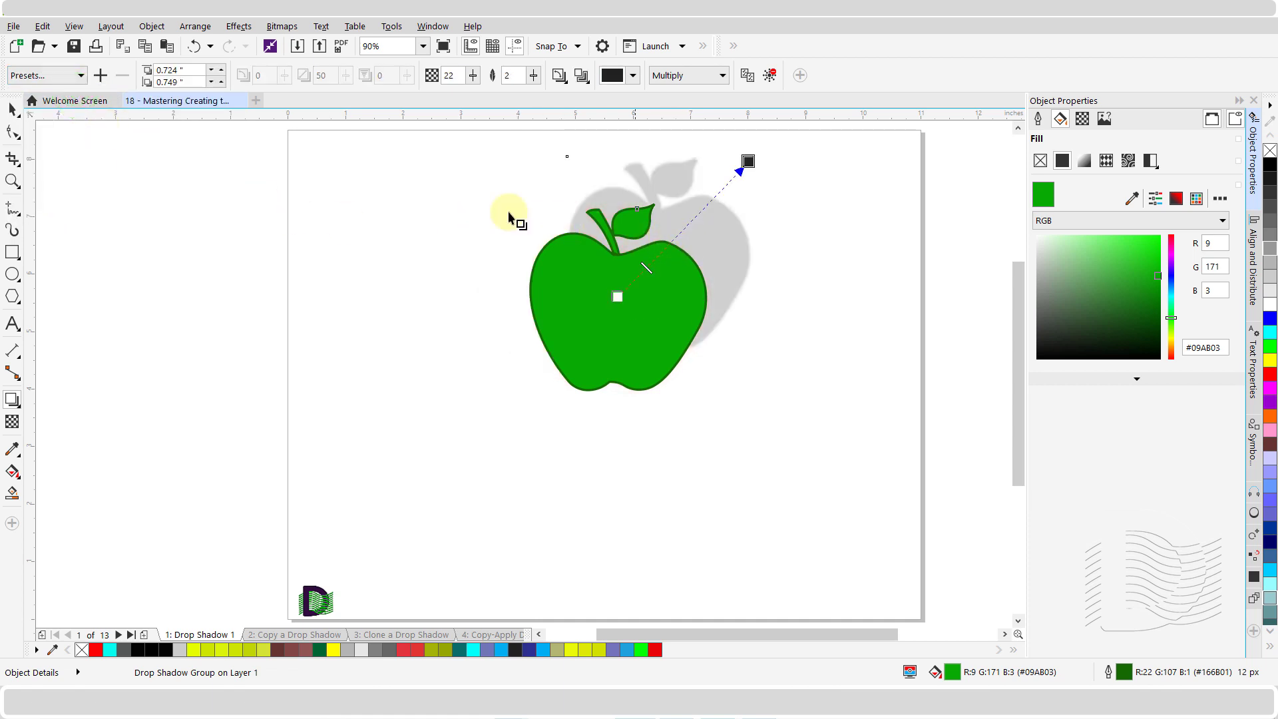
left_click(81, 75)
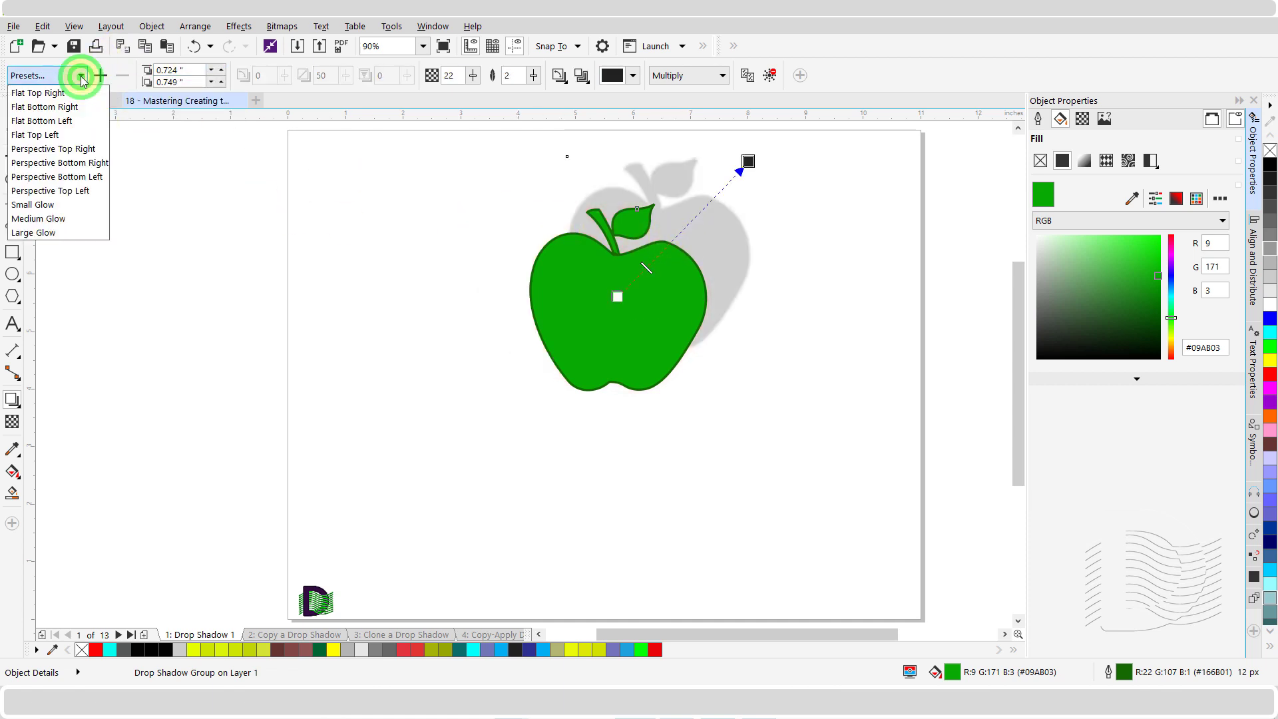
left_click(73, 164)
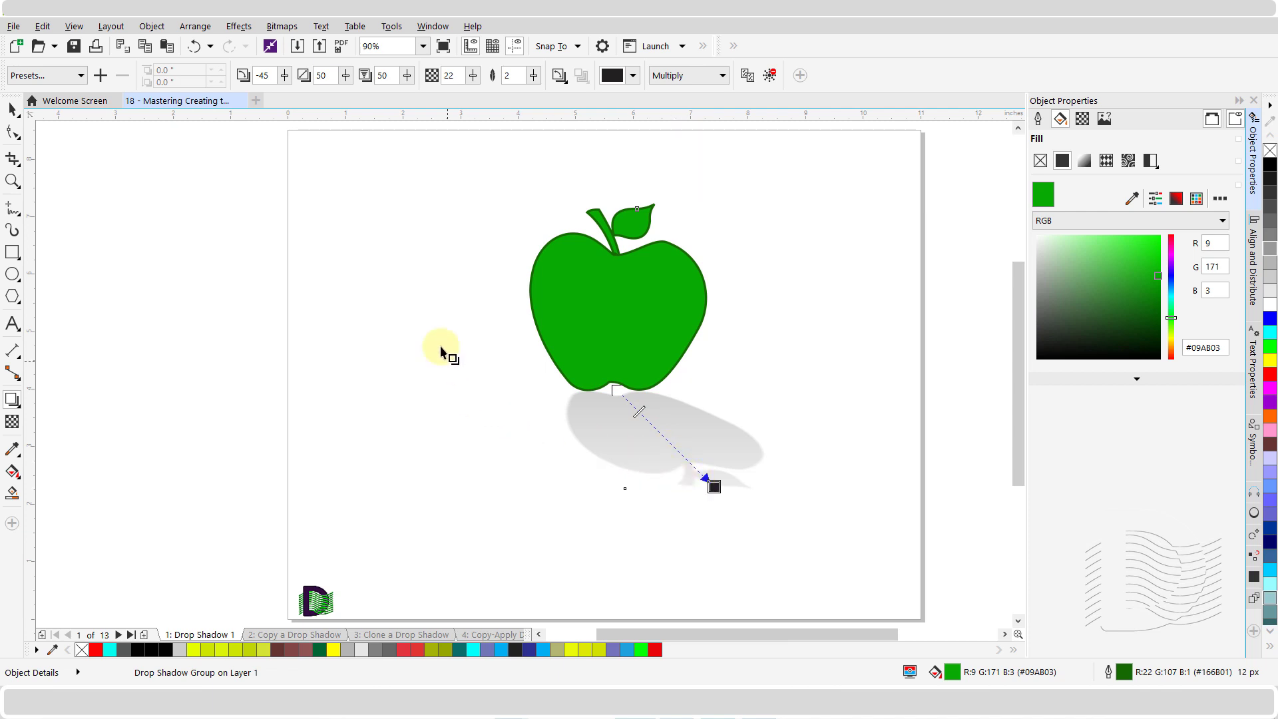
Step: Adjust the apple shadow's angle to about -128 and then set it to -100
left_click(285, 77)
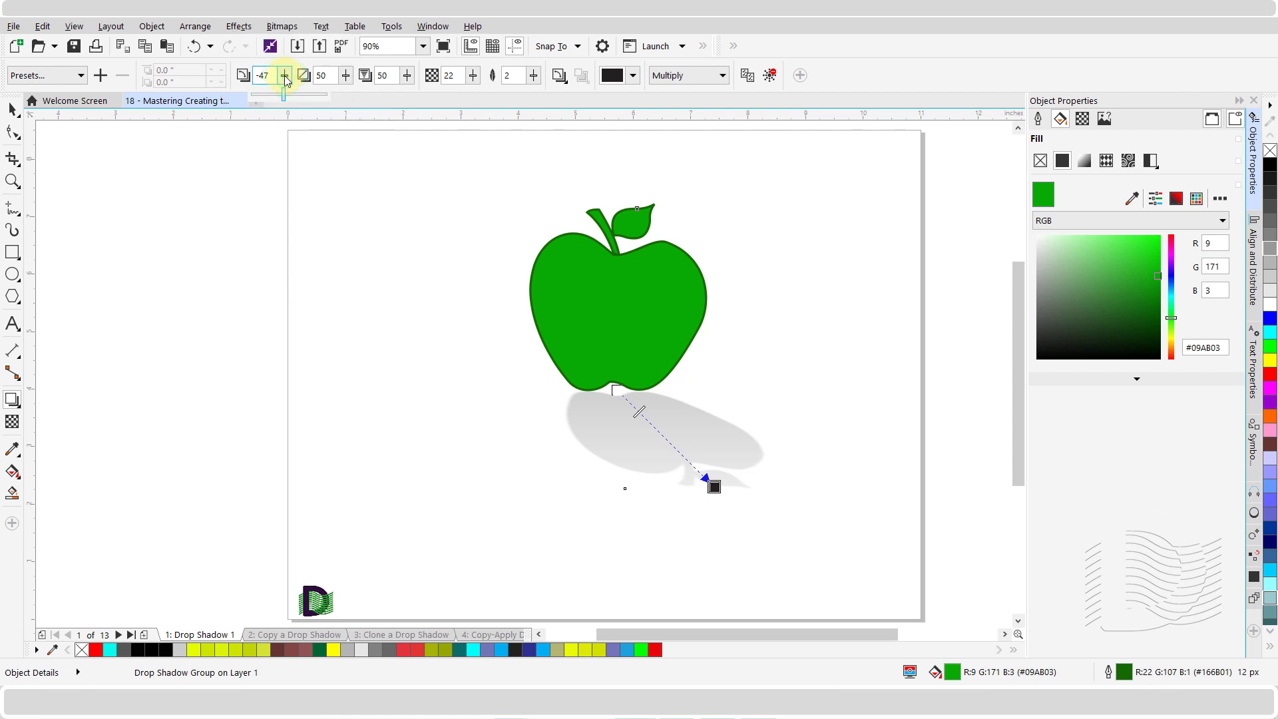
left_click_drag(287, 79, 273, 82)
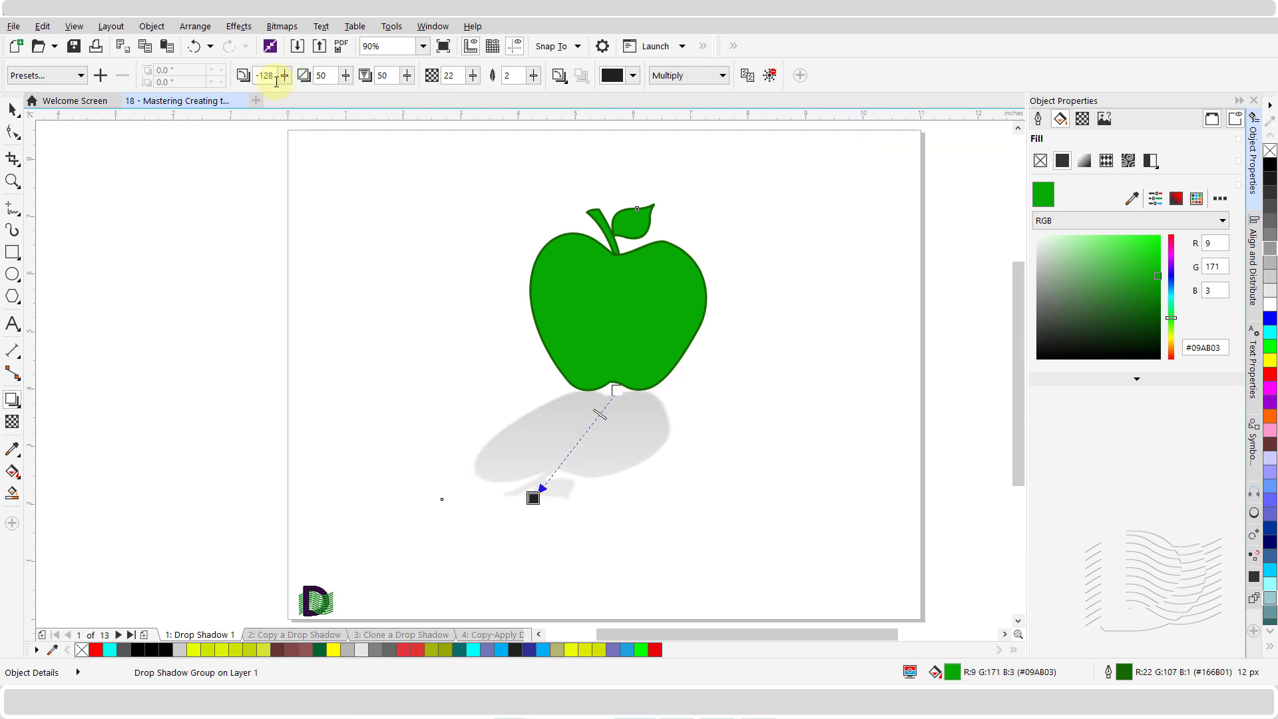
double_click(274, 75)
type("-1")
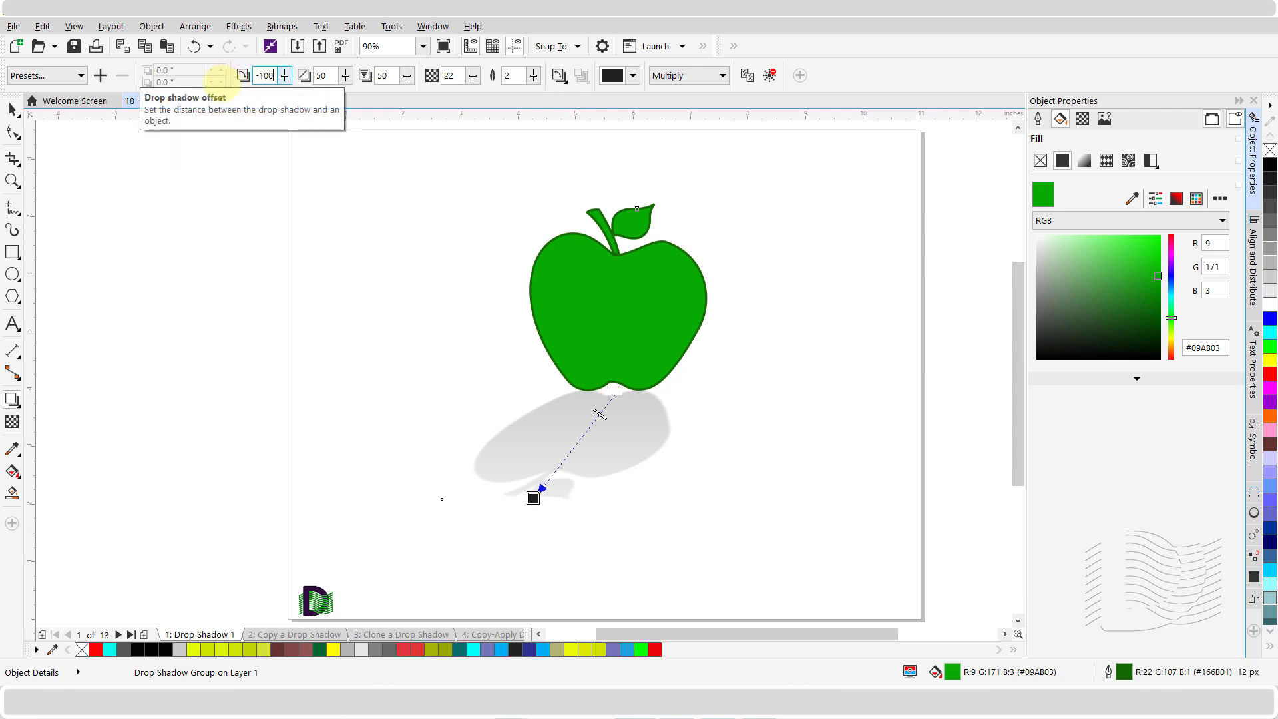
key("Return")
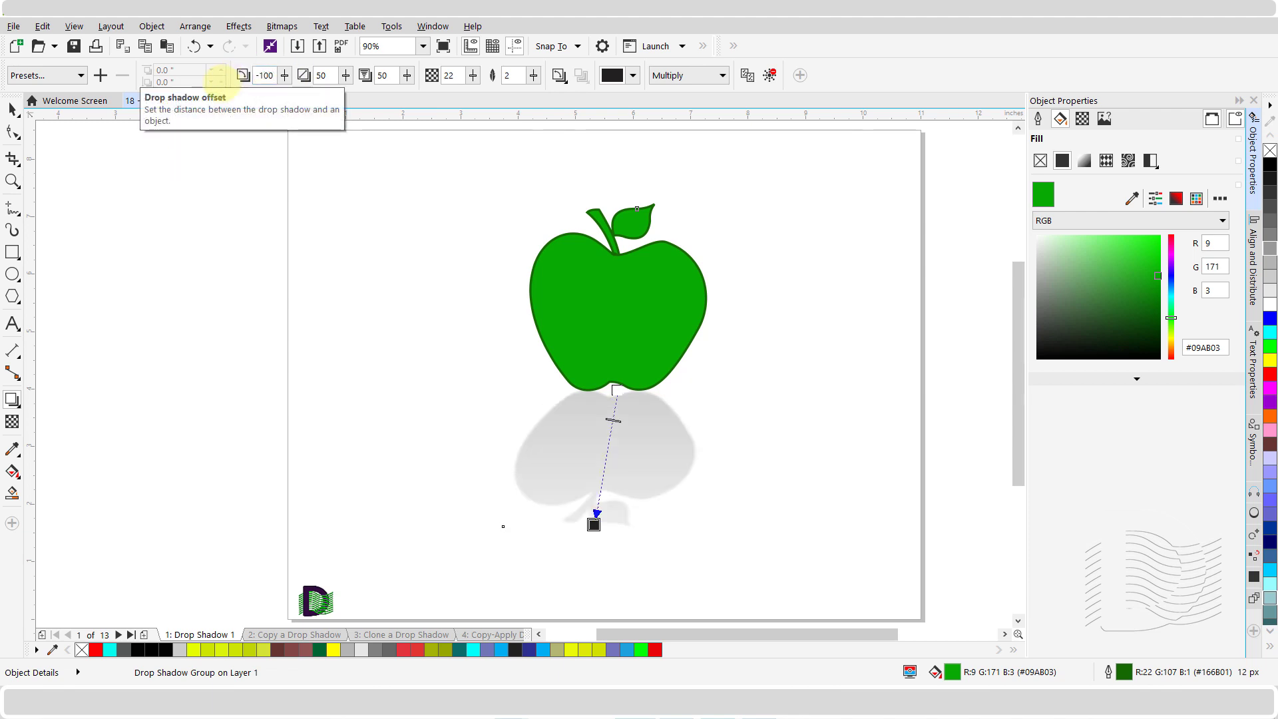
Step: Adjust the apple shadow's stretch and move its end point below and right of the apple, at an angle of about 301
left_click(345, 77)
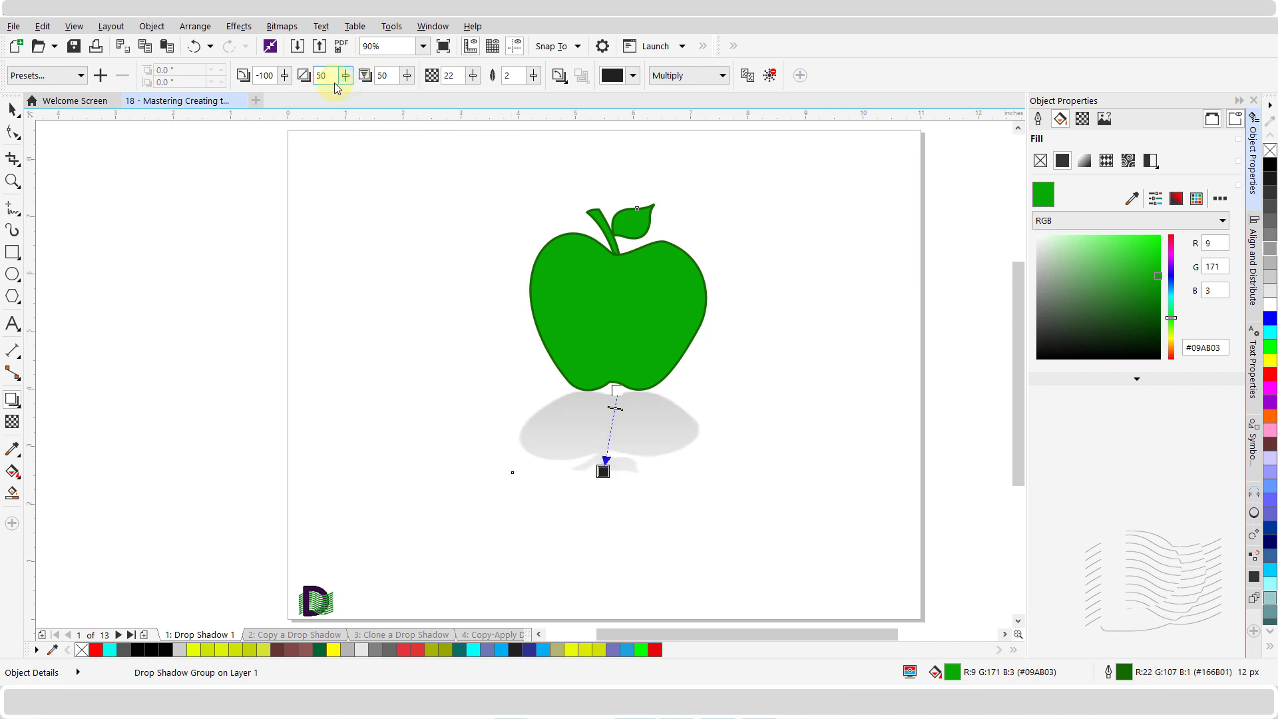
left_click(346, 77)
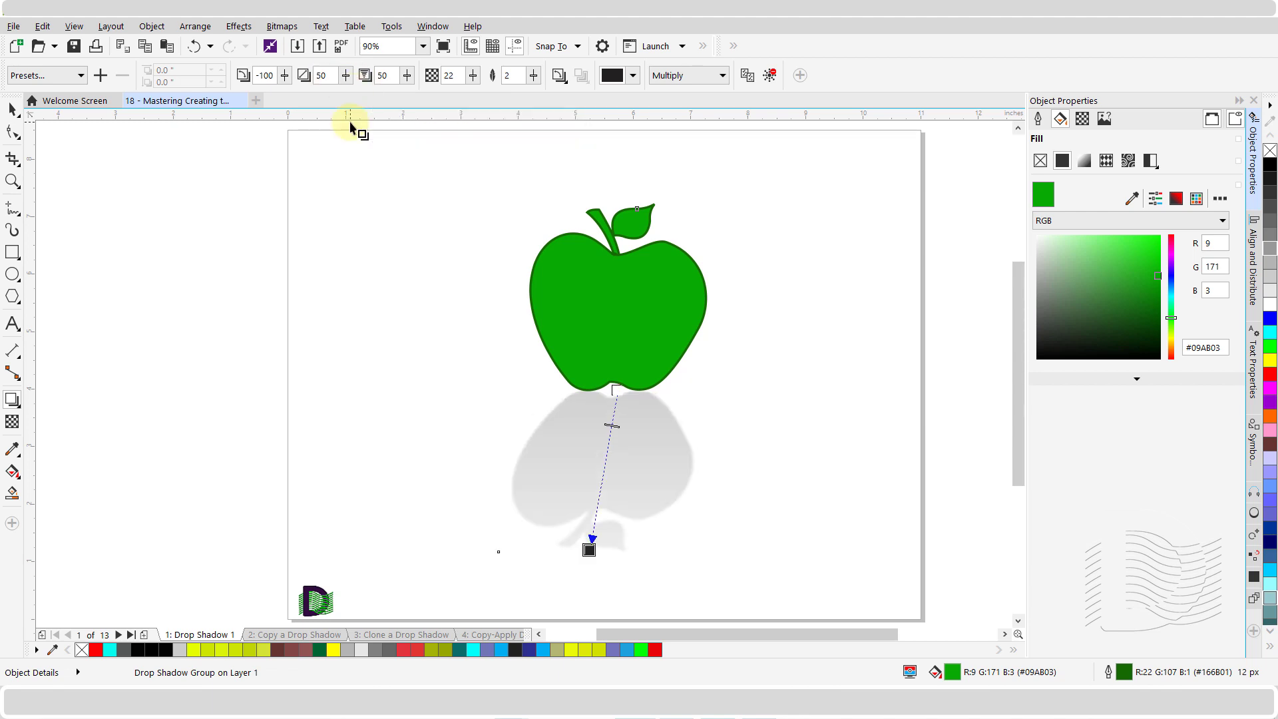
left_click(588, 550)
left_click_drag(570, 508, 710, 545)
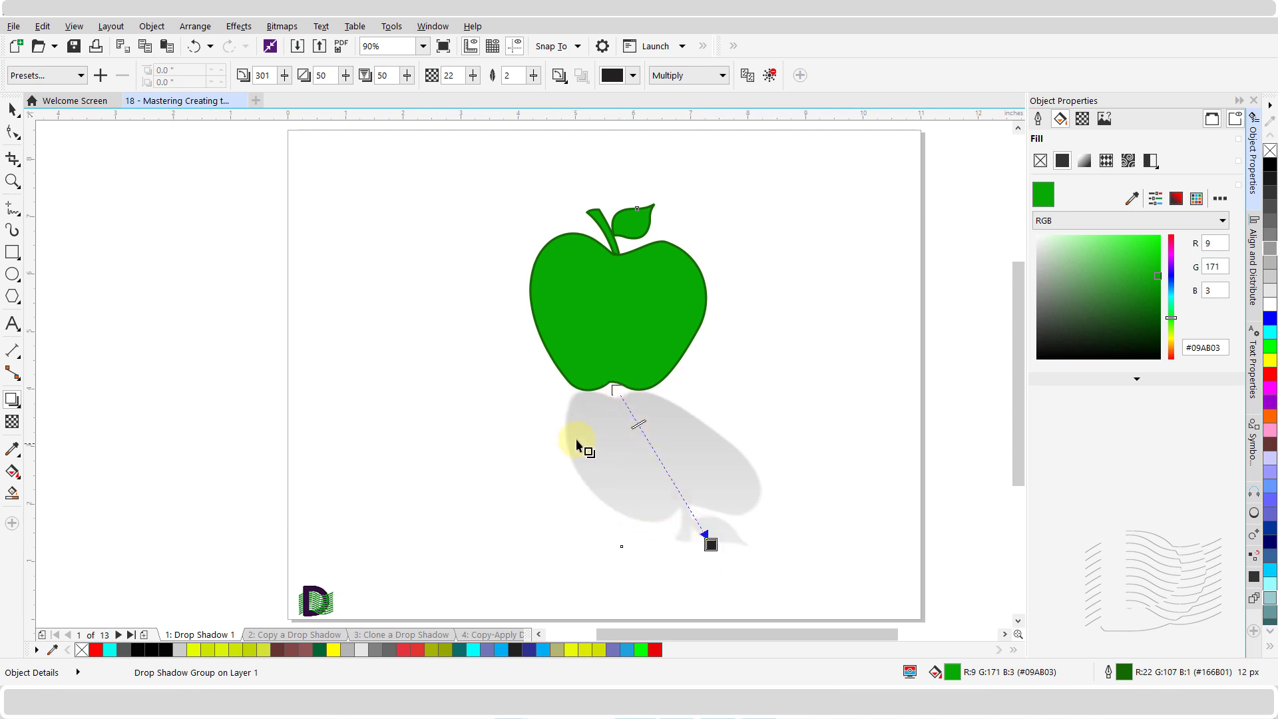
Step: Set the apple shadow's fade to 100 and deselect the apple
left_click(407, 78)
left_click_drag(407, 77, 545, 100)
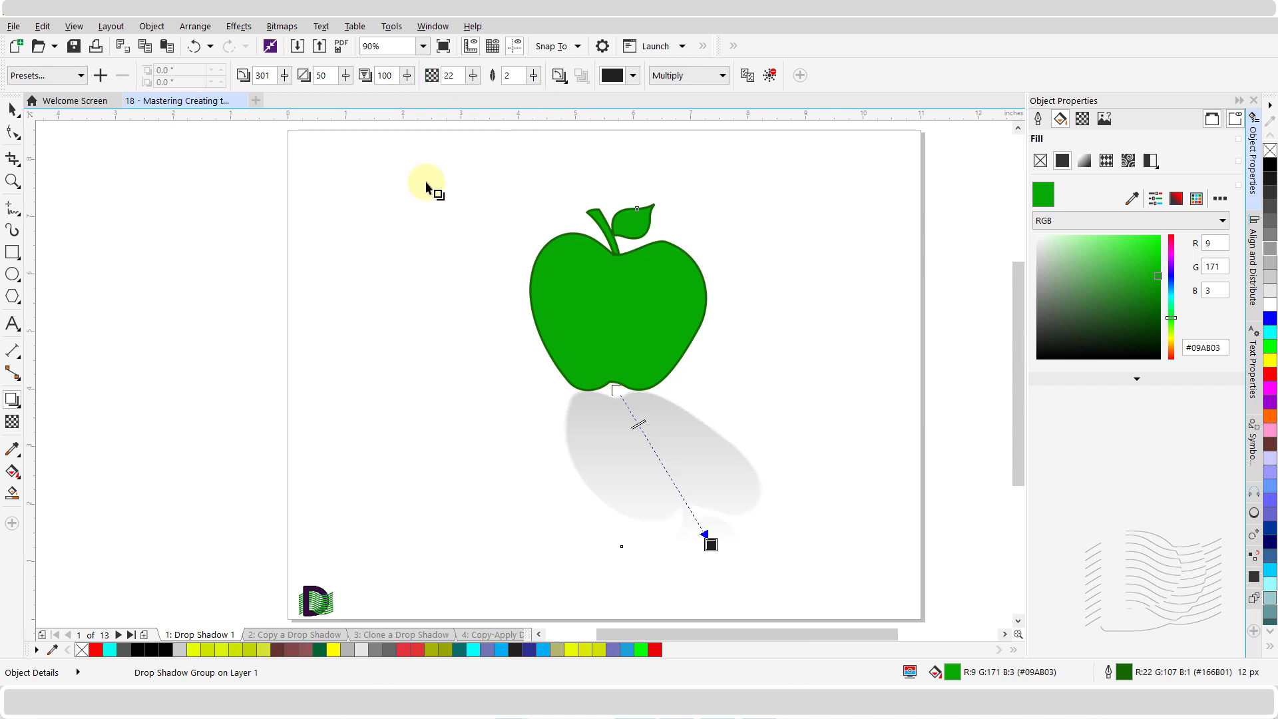
left_click(11, 112)
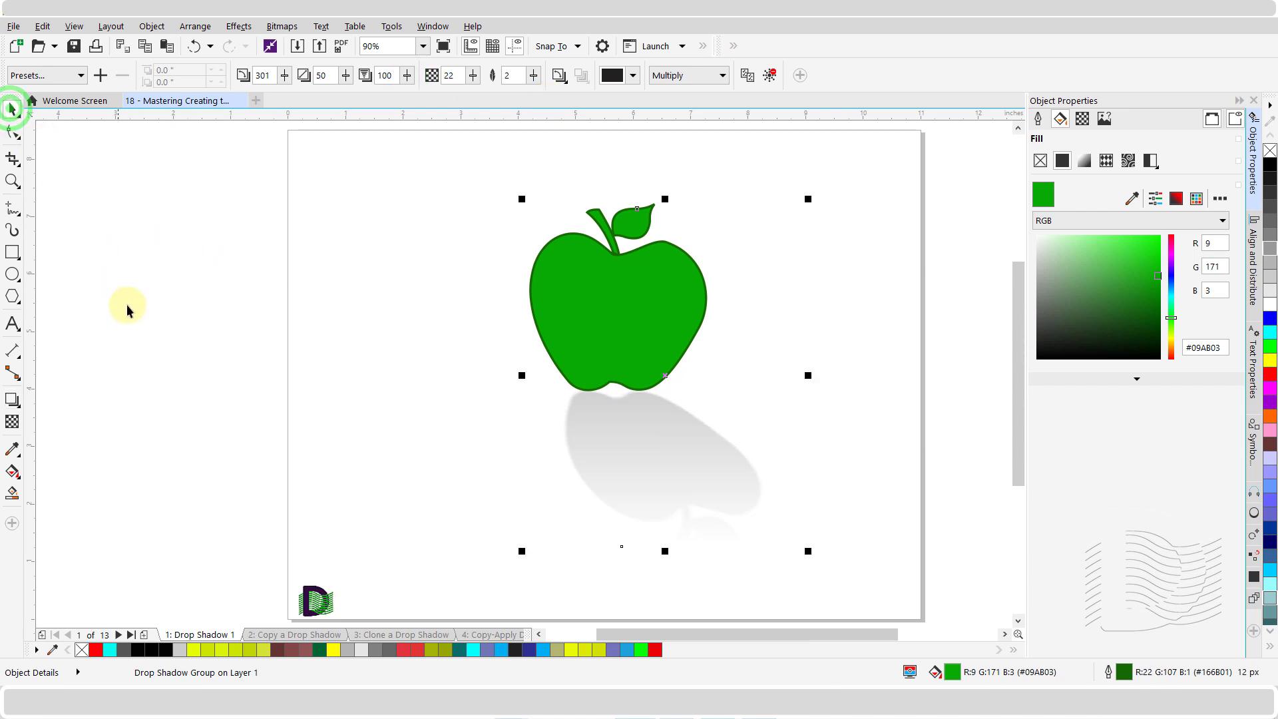
left_click(237, 441)
Step: On page 2, copy the drop shadow from the upper extruded CorelDRAW text to the lower one and deselect it
left_click(325, 634)
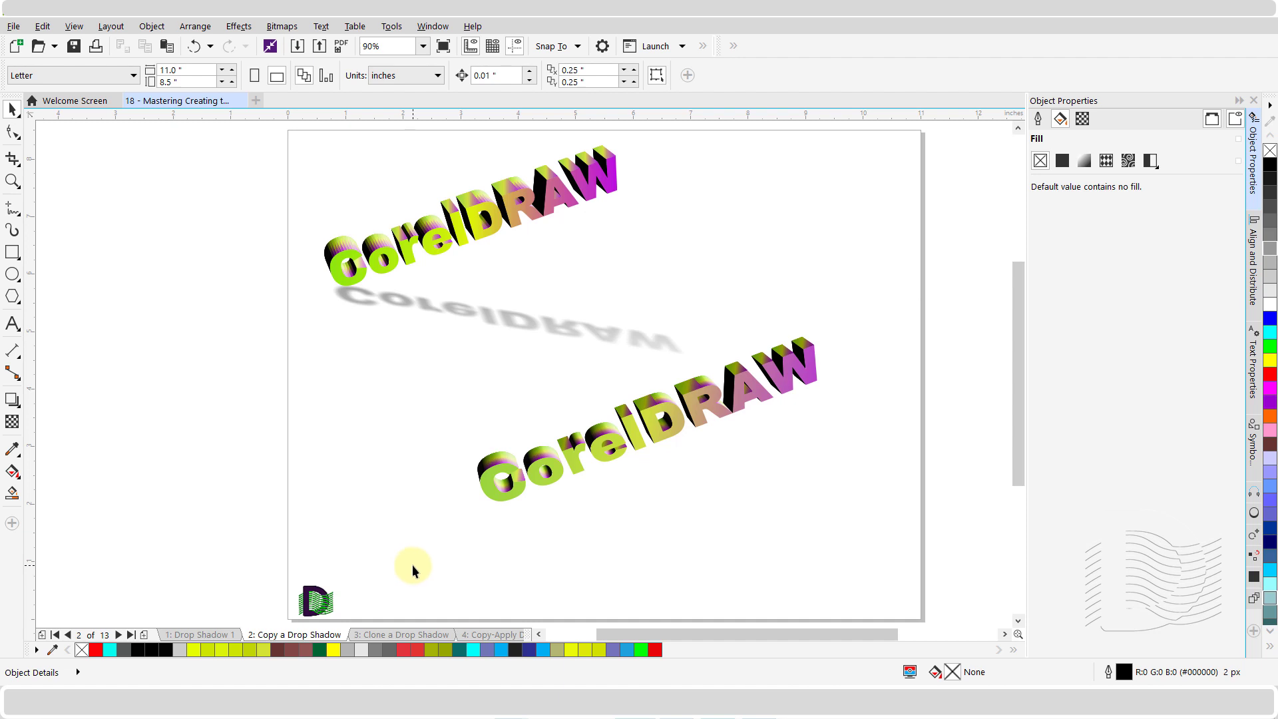
left_click(489, 486)
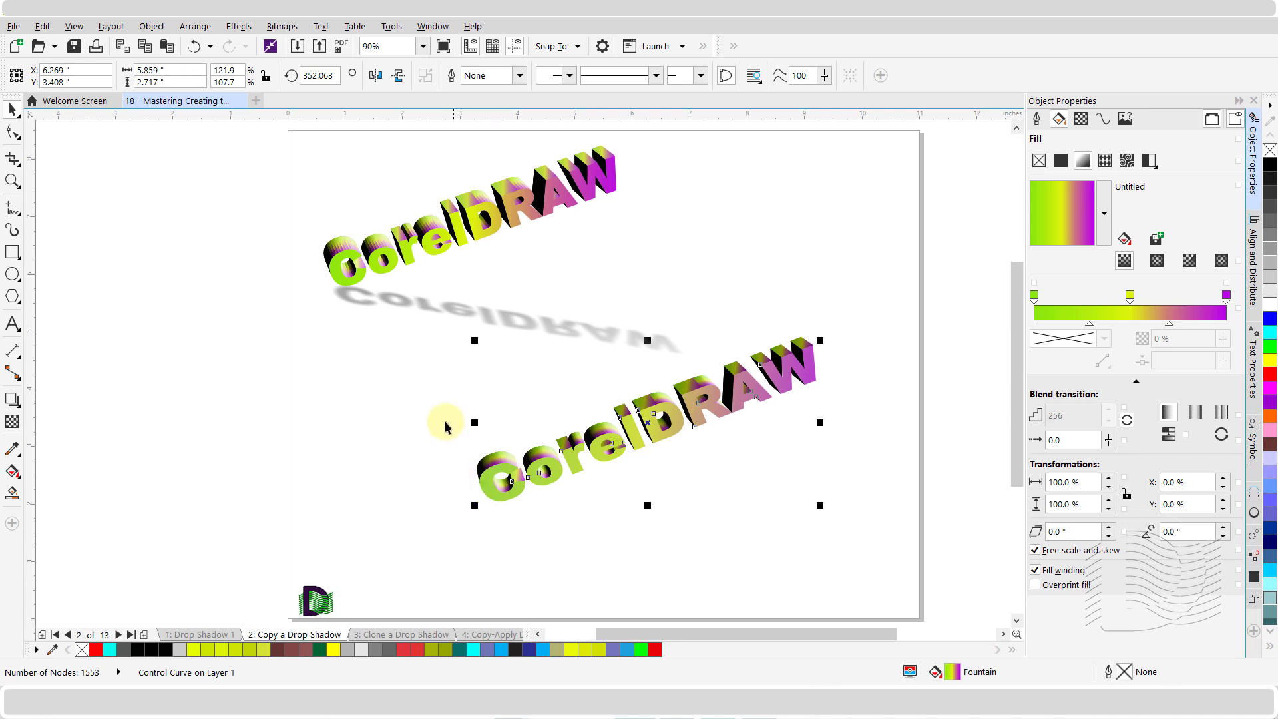
left_click(238, 27)
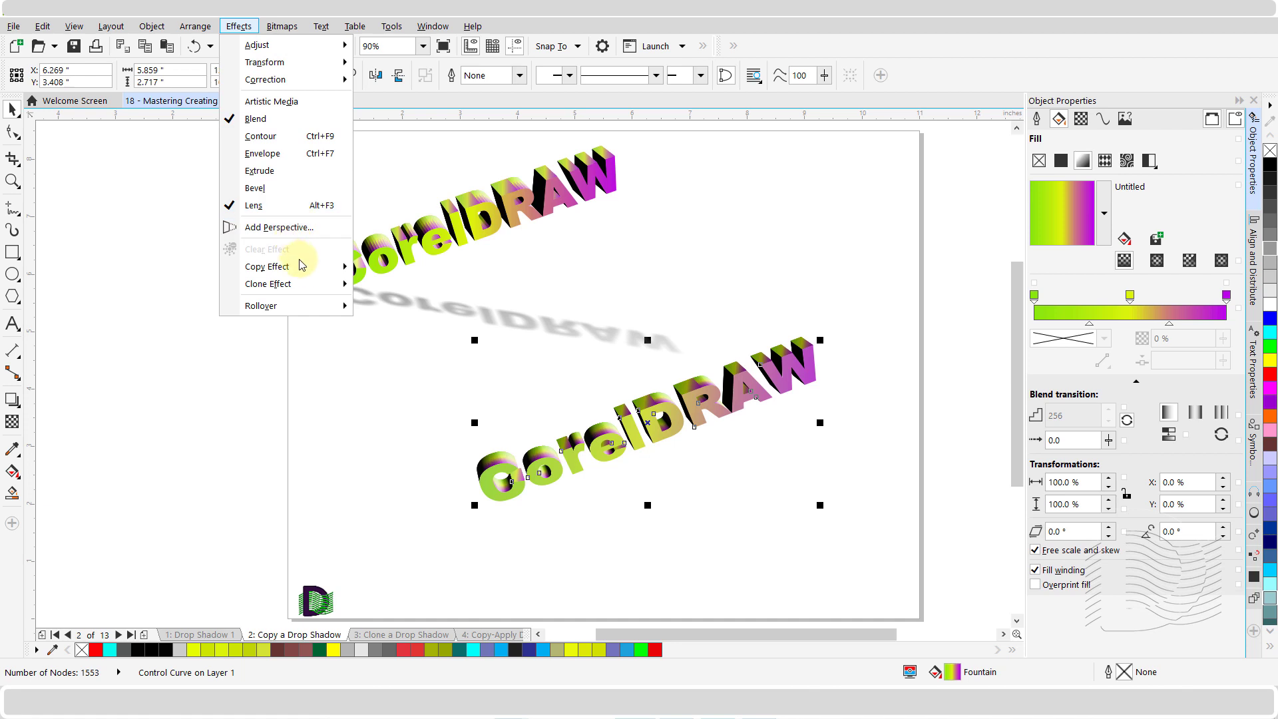
mouse_move(308, 273)
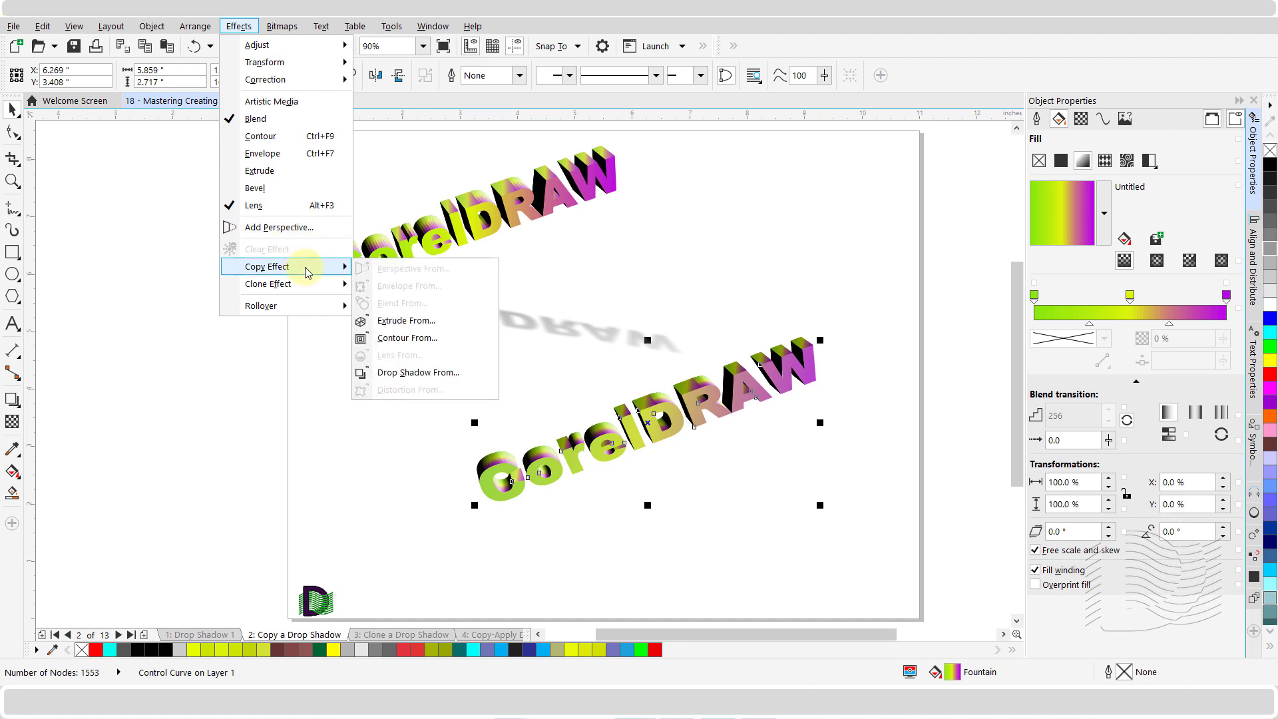
left_click(451, 374)
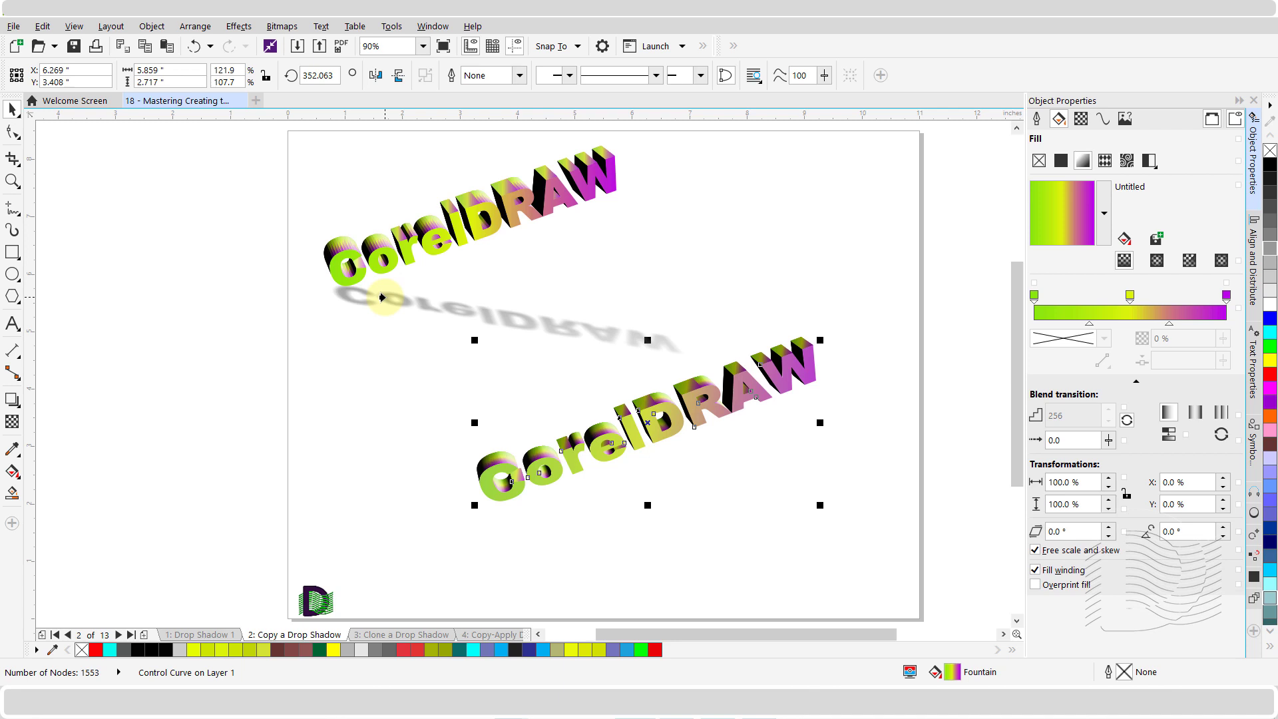
left_click(333, 272)
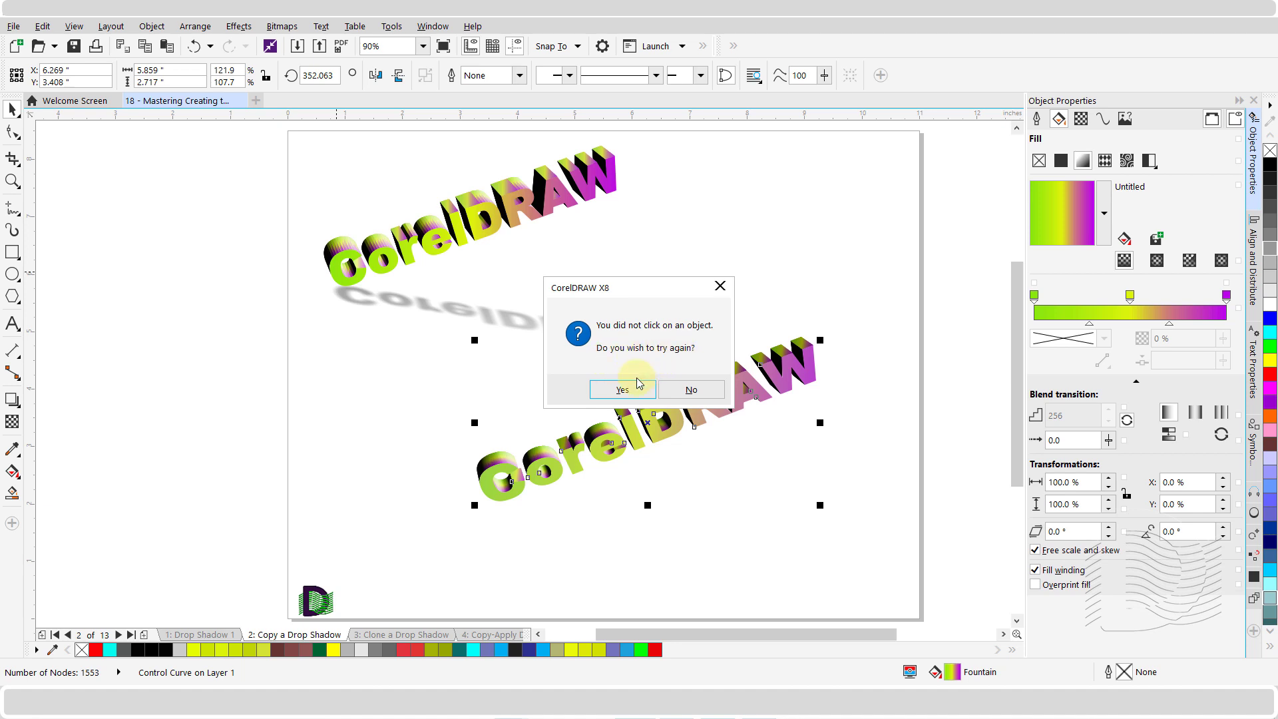
left_click(623, 392)
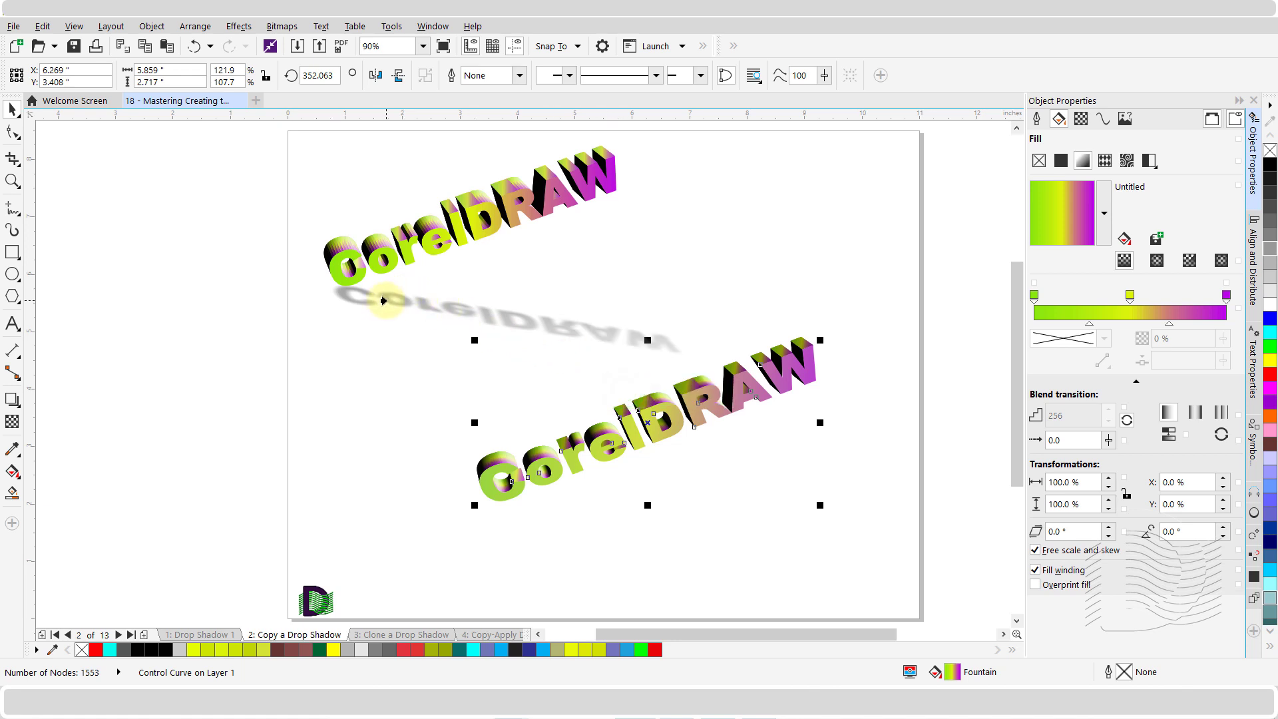
left_click(385, 295)
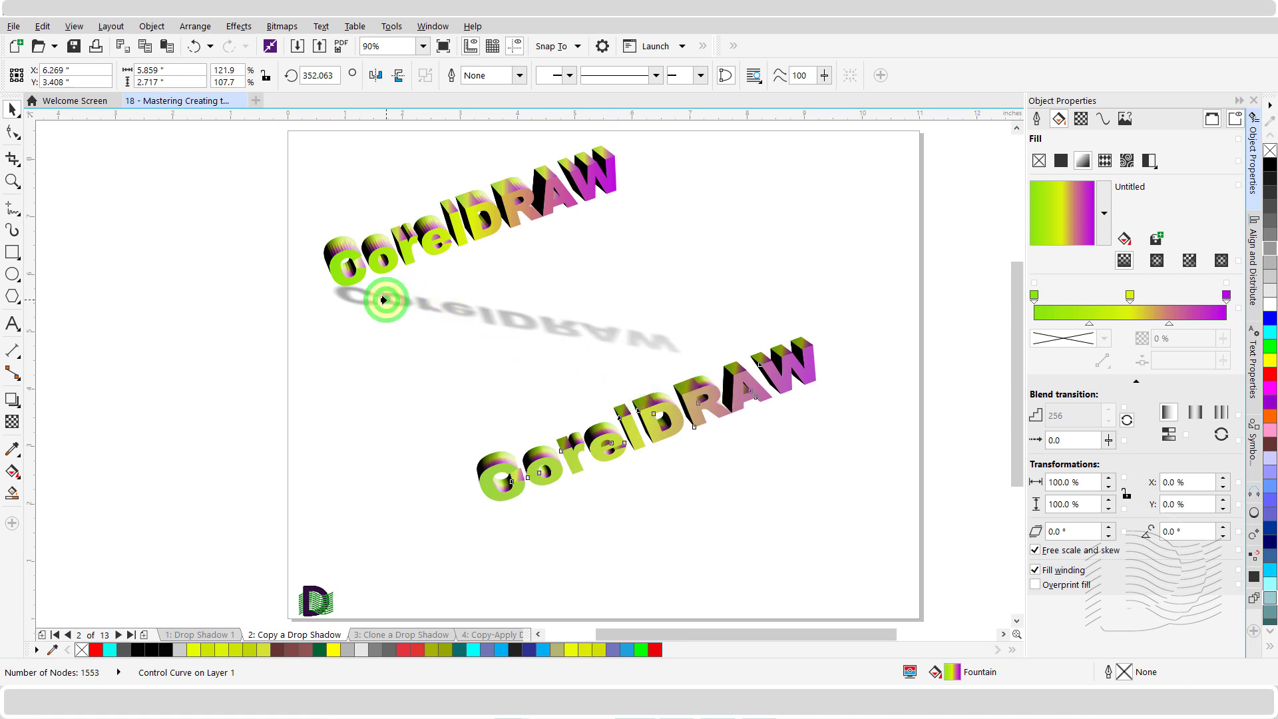
left_click(417, 484)
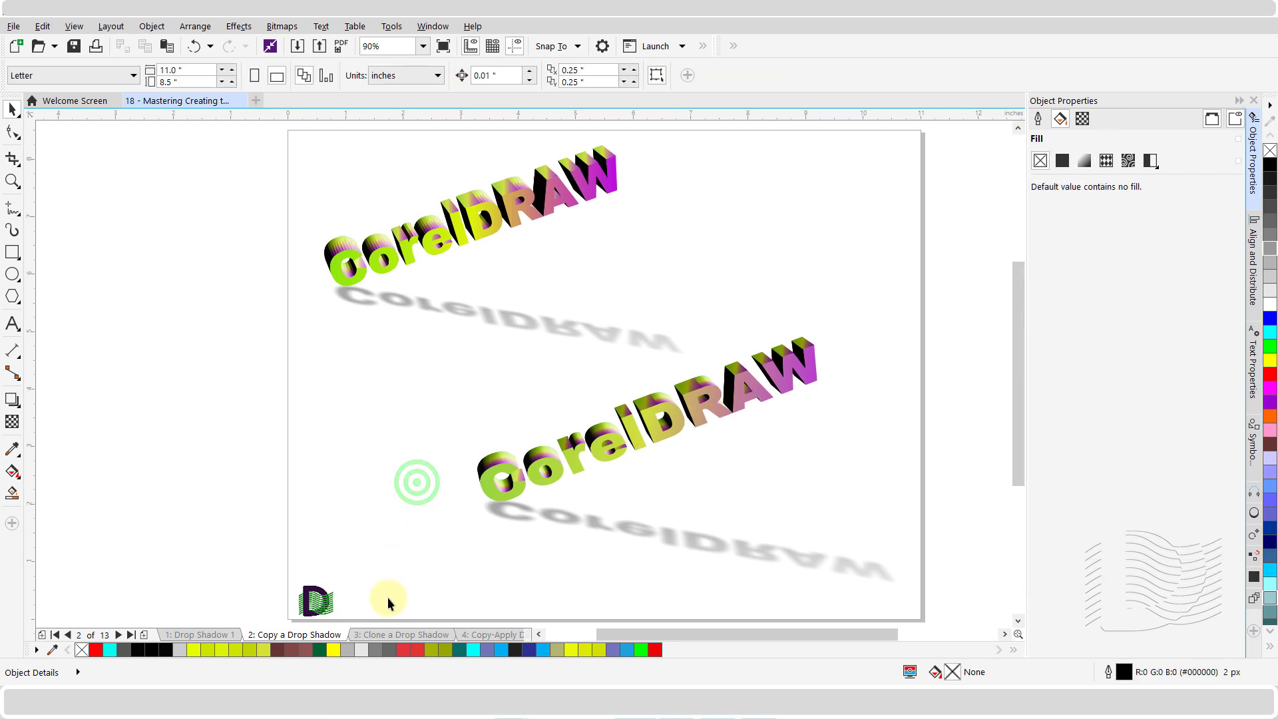
Step: On page 3, clone the upper apple's drop shadow onto the lower apple and deselect it
left_click(404, 634)
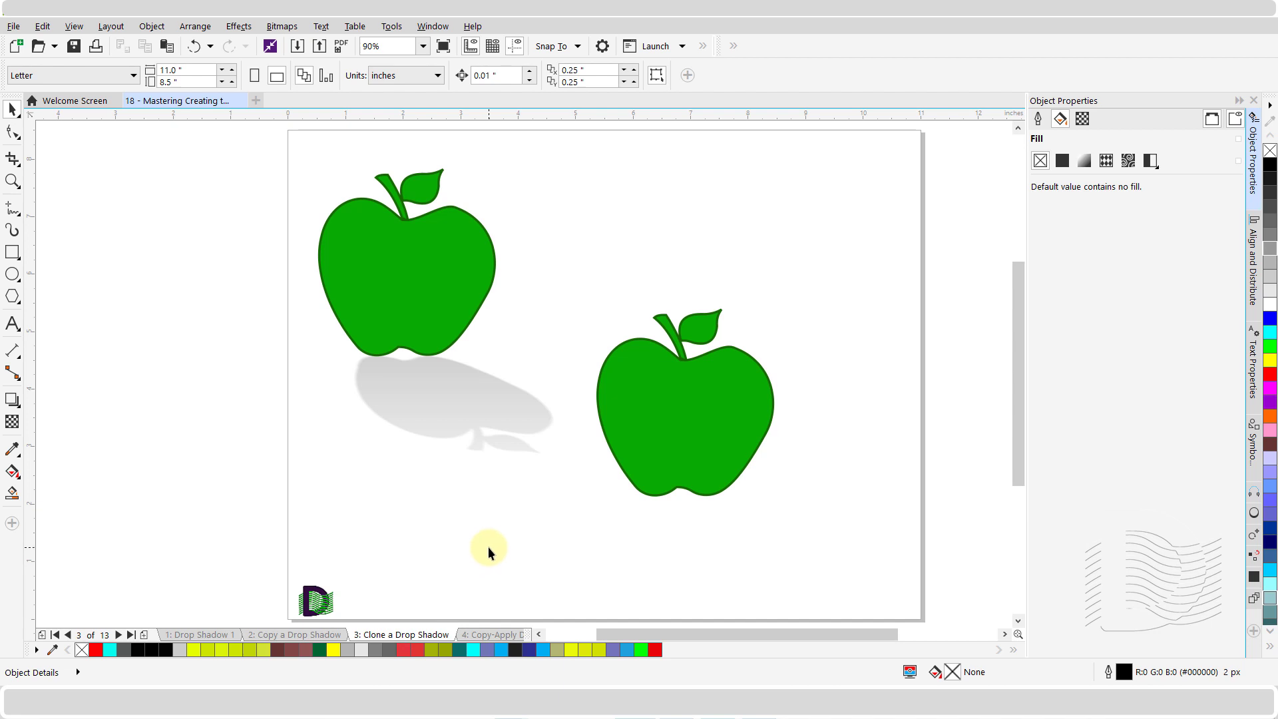
left_click(680, 413)
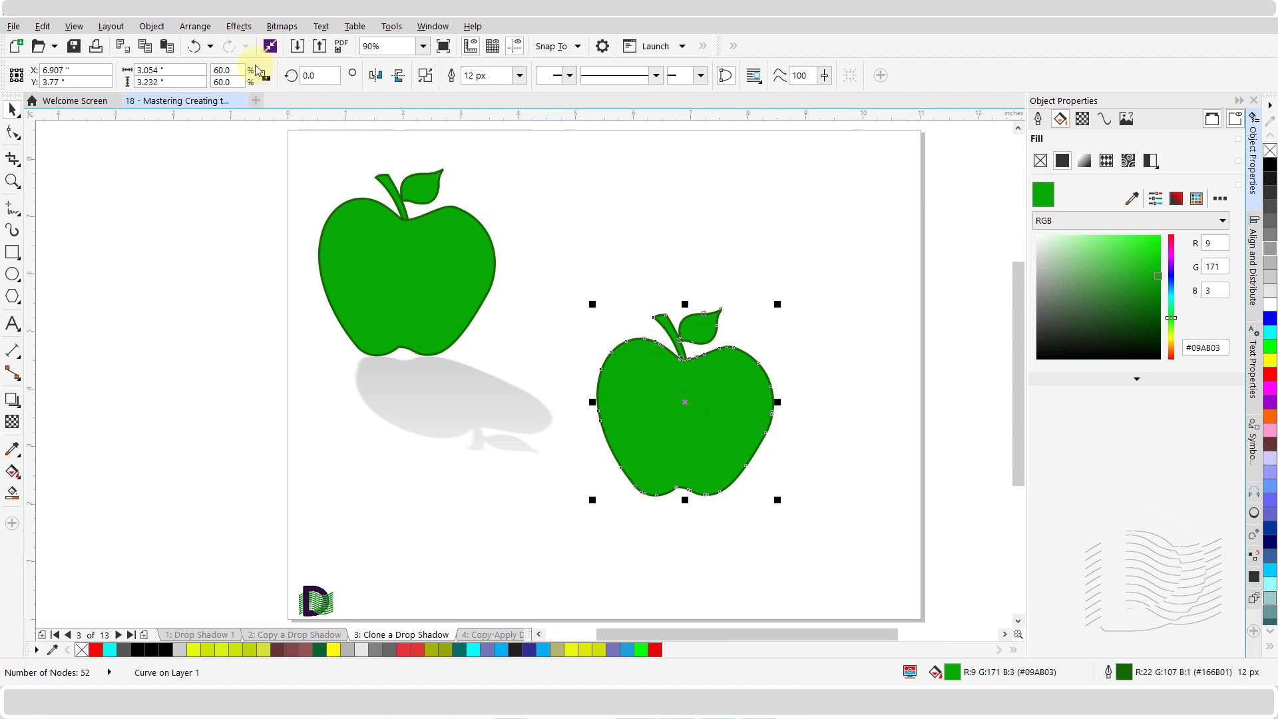
left_click(246, 29)
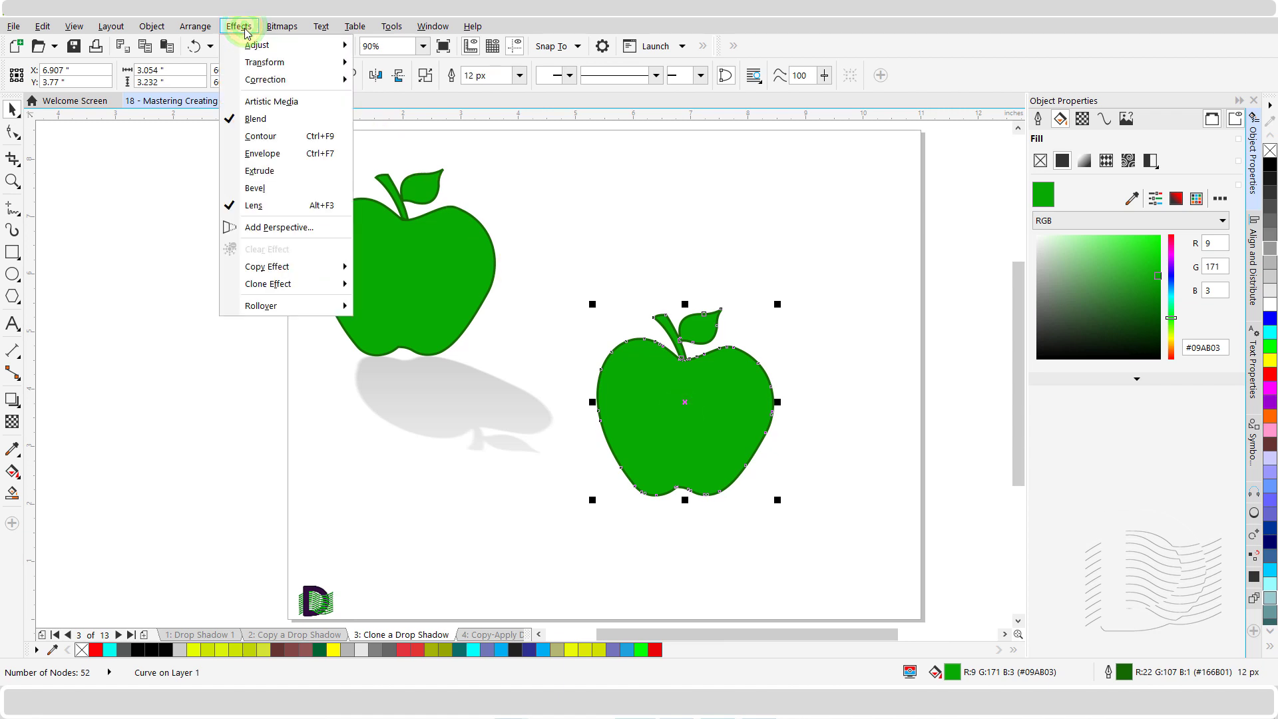
mouse_move(324, 287)
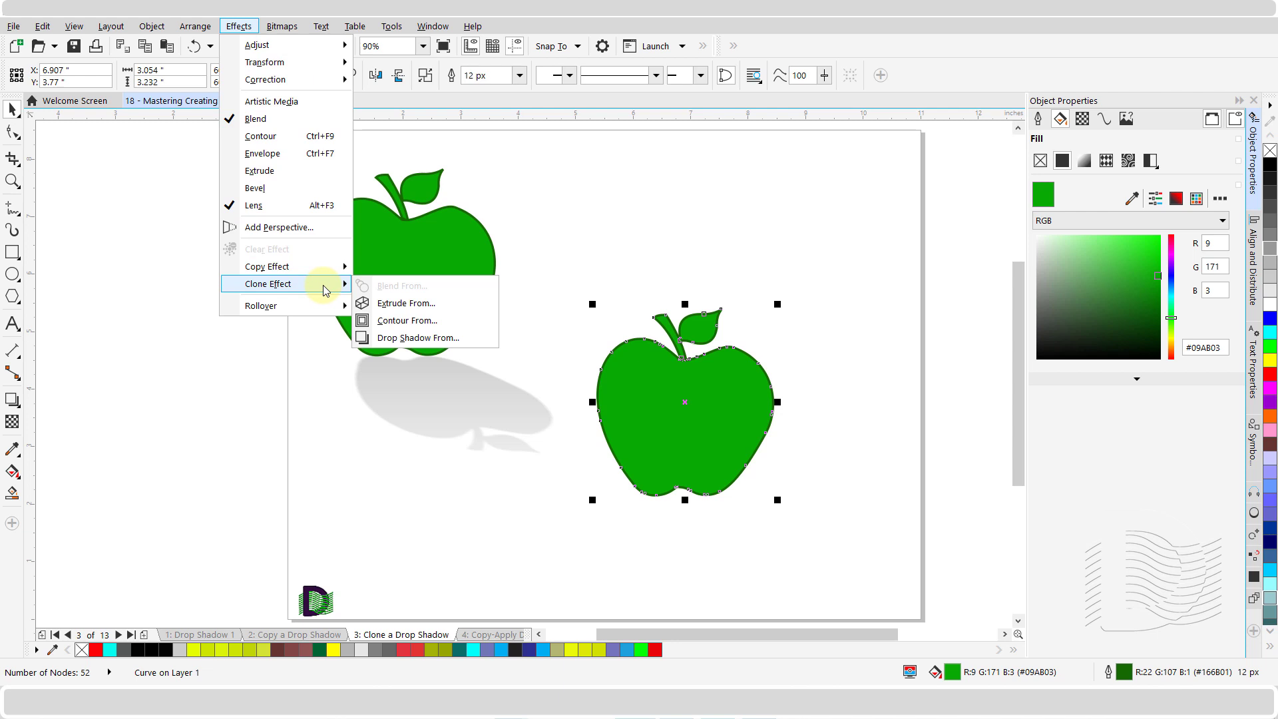
left_click(458, 338)
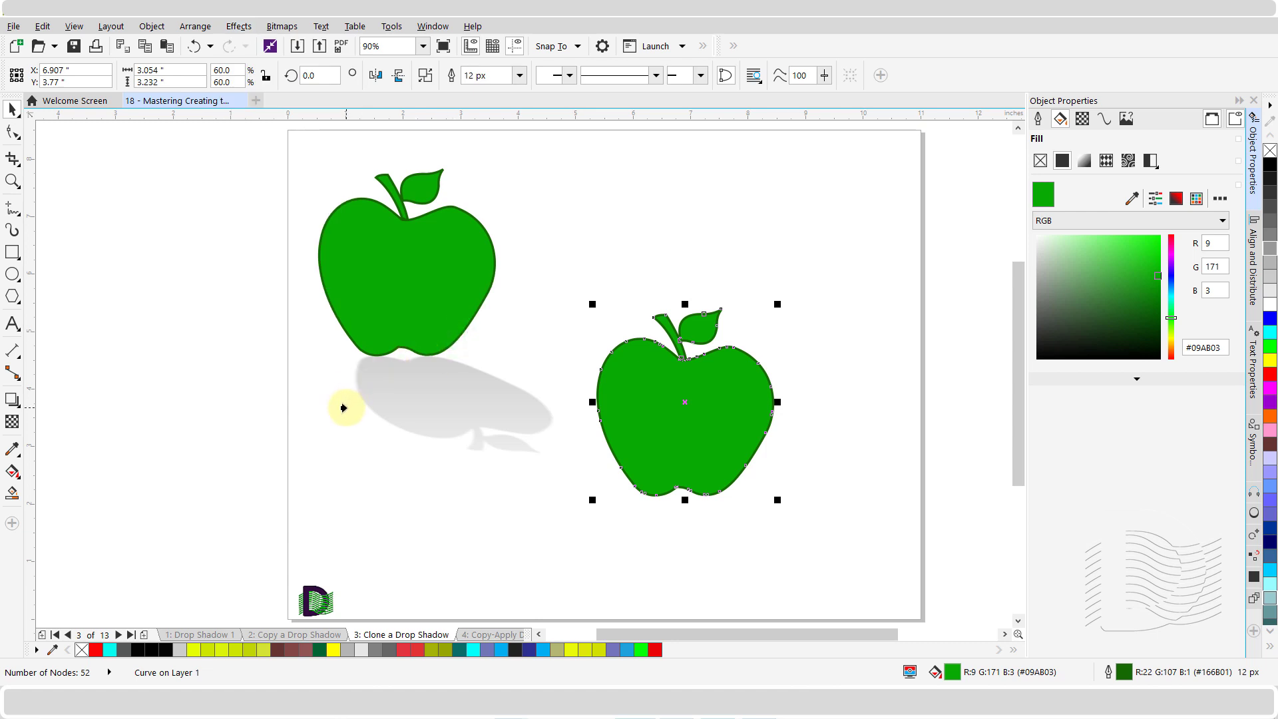
left_click(409, 397)
left_click(432, 496)
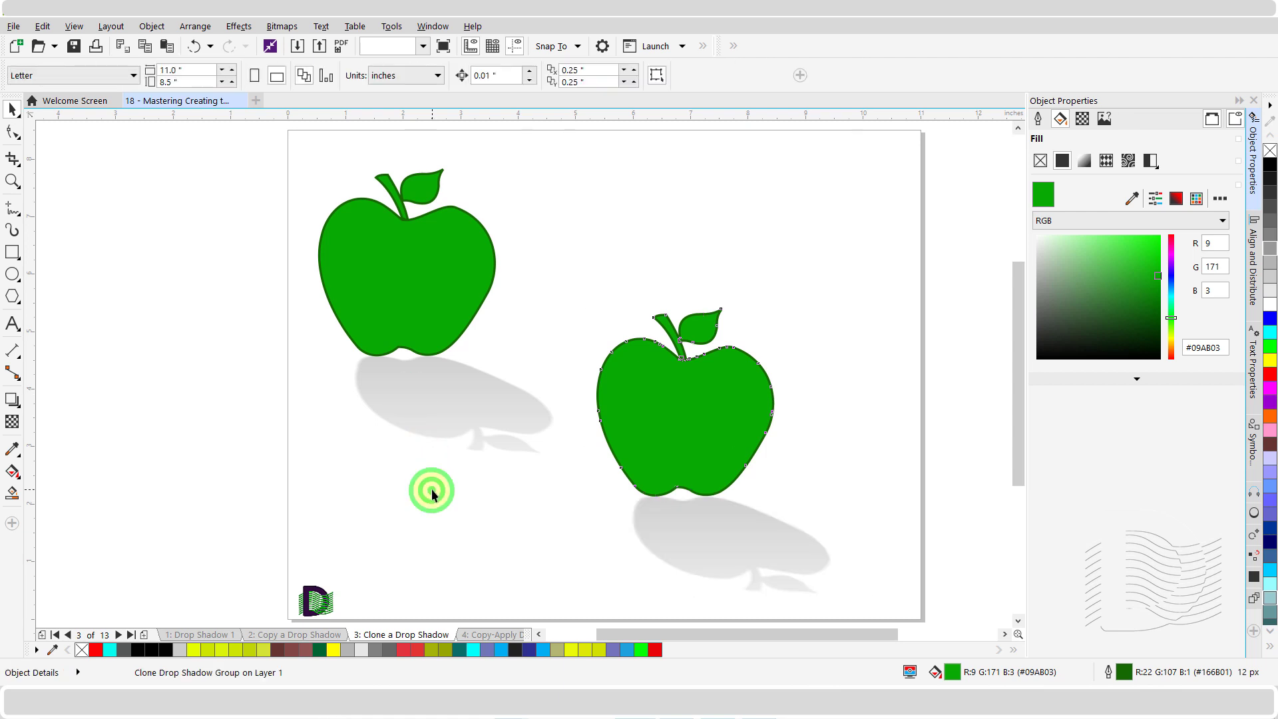
Step: On page 4, activate the Attributes Eyedropper and go through its property and transformation options
left_click(486, 633)
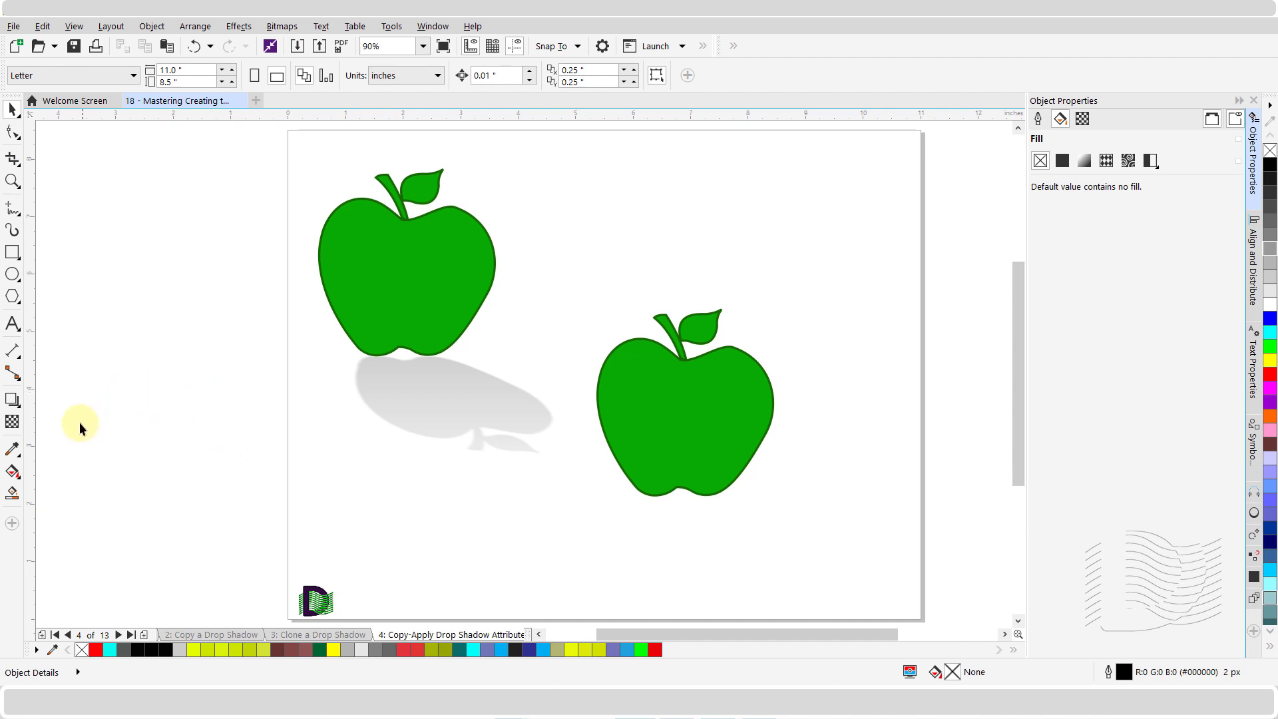
left_click(14, 454)
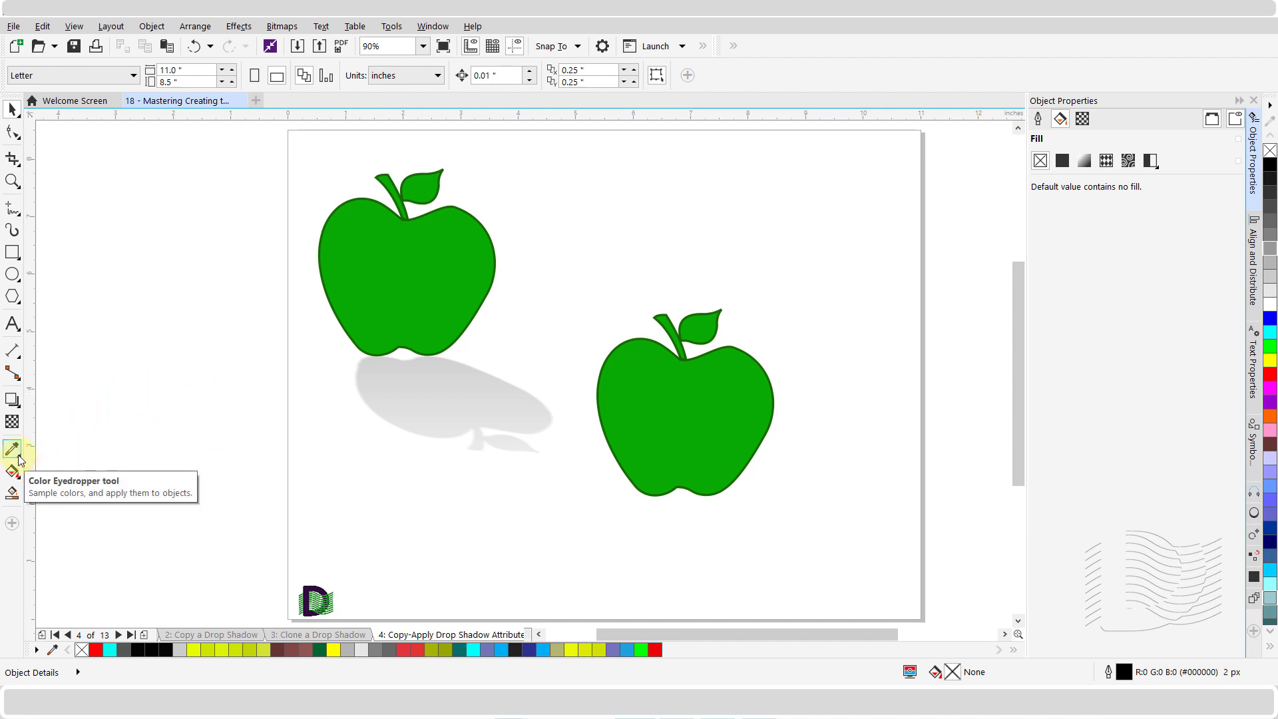
left_click(19, 457)
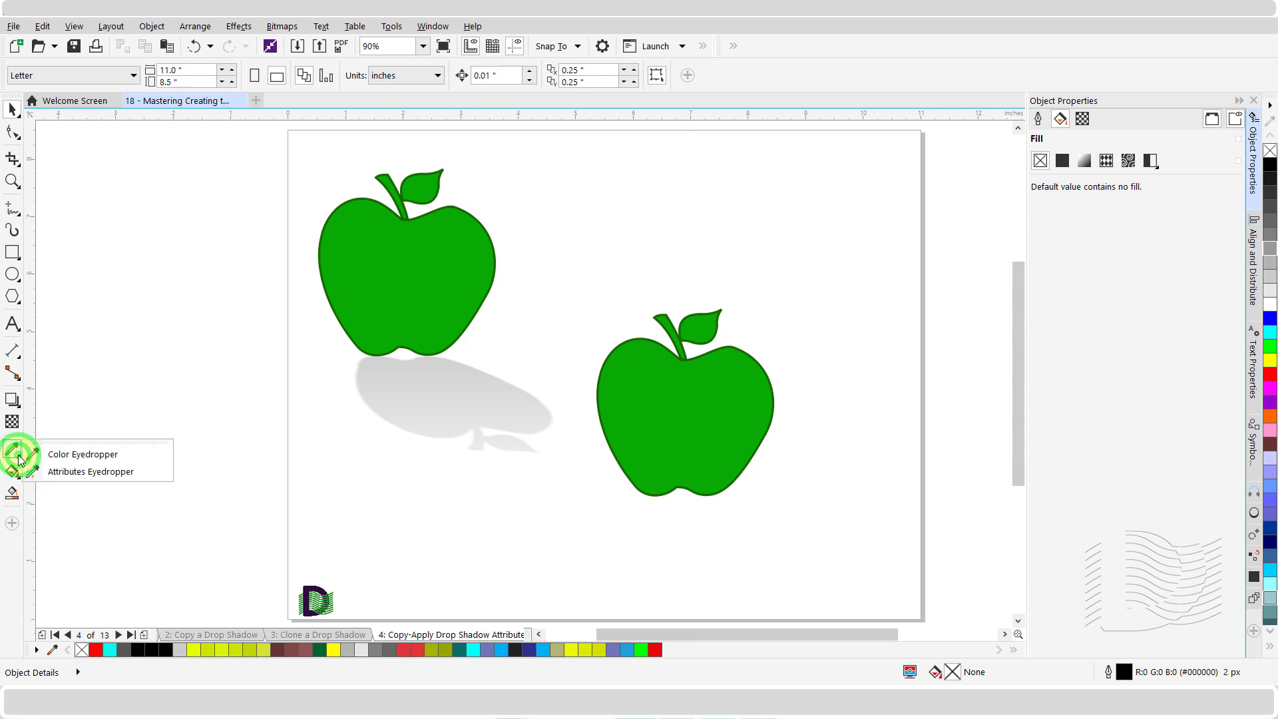
left_click(90, 472)
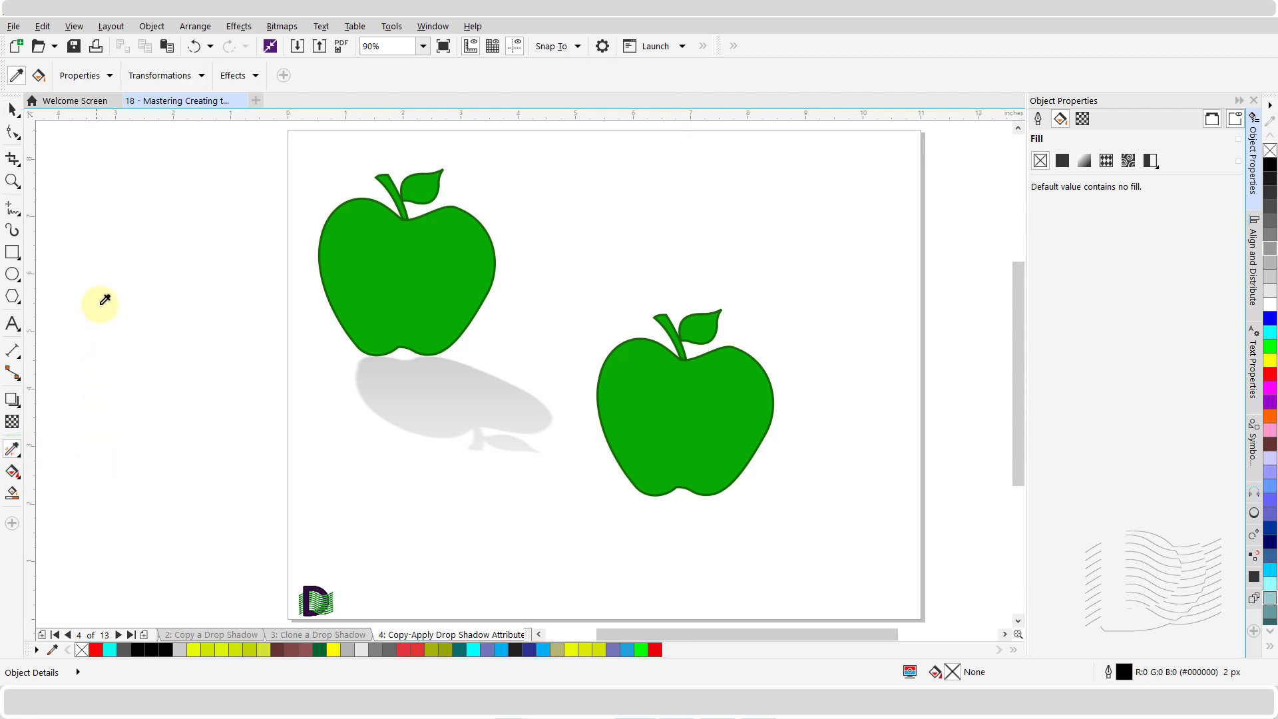
left_click(112, 79)
left_click(80, 131)
left_click(105, 201)
left_click(202, 75)
left_click(148, 153)
left_click(160, 196)
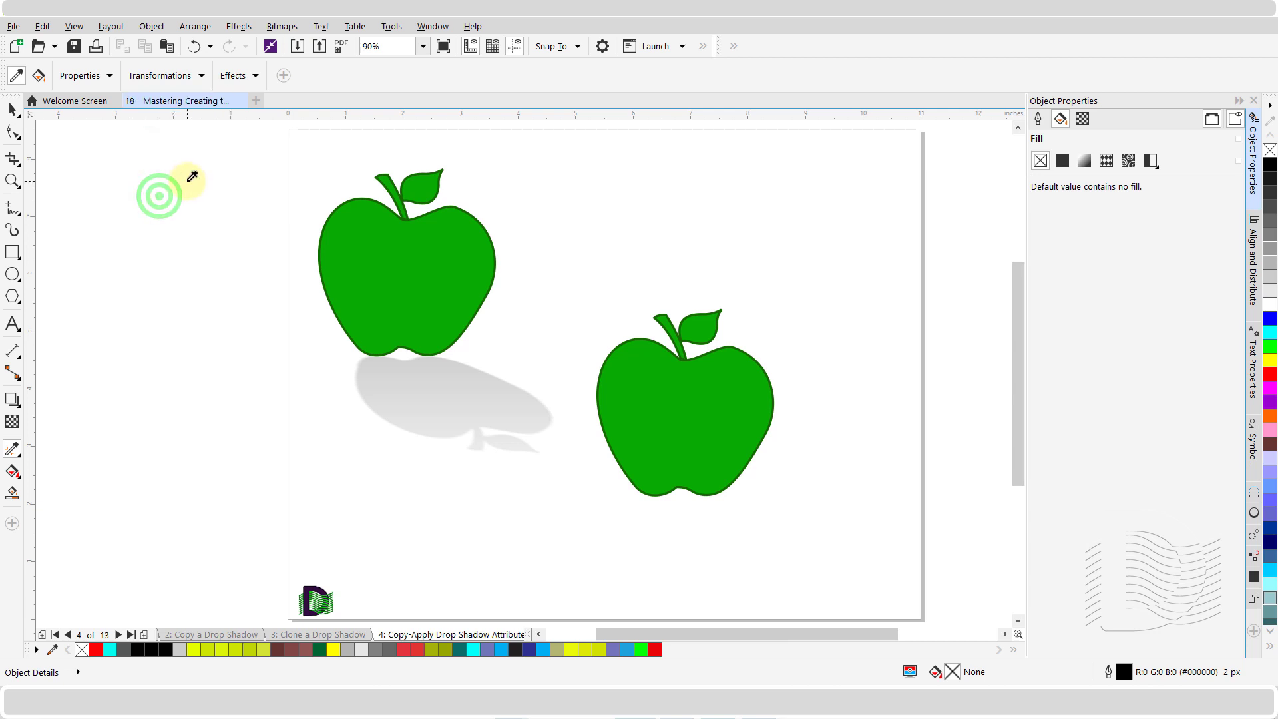
Step: Set the Attributes Eyedropper's effects to include Drop Shadow and exclude Blend
left_click(253, 79)
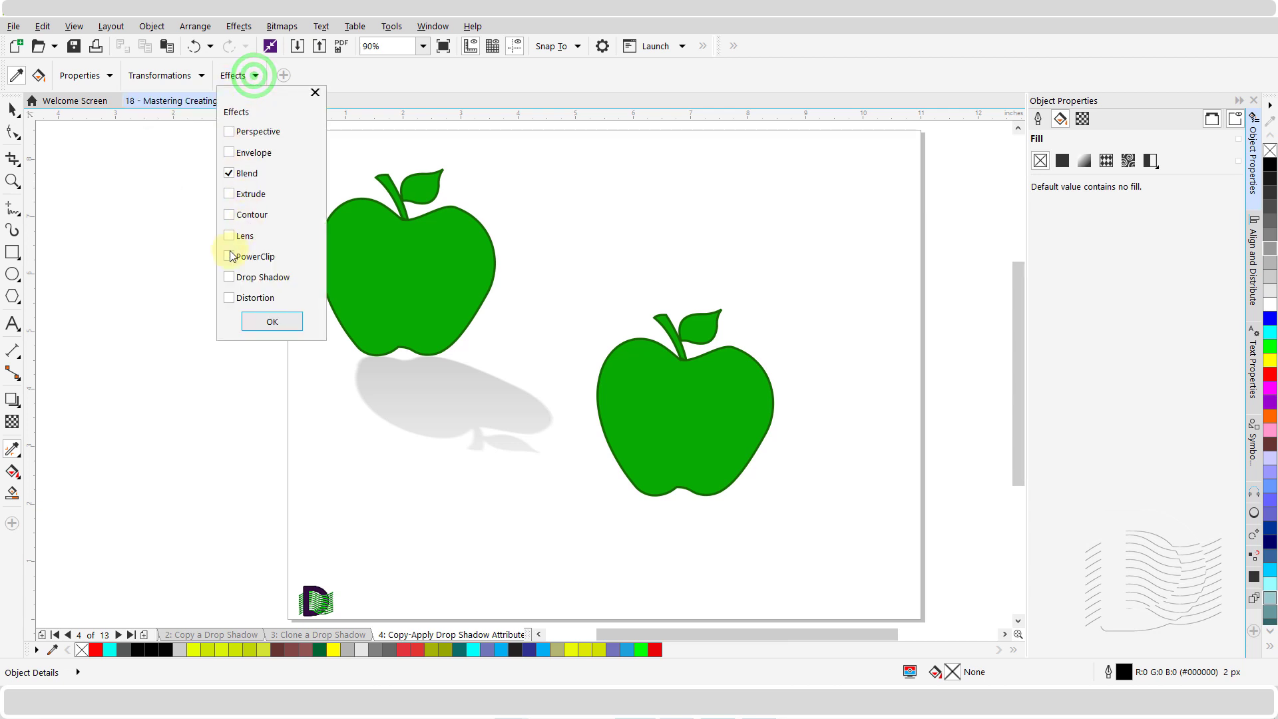
left_click(229, 278)
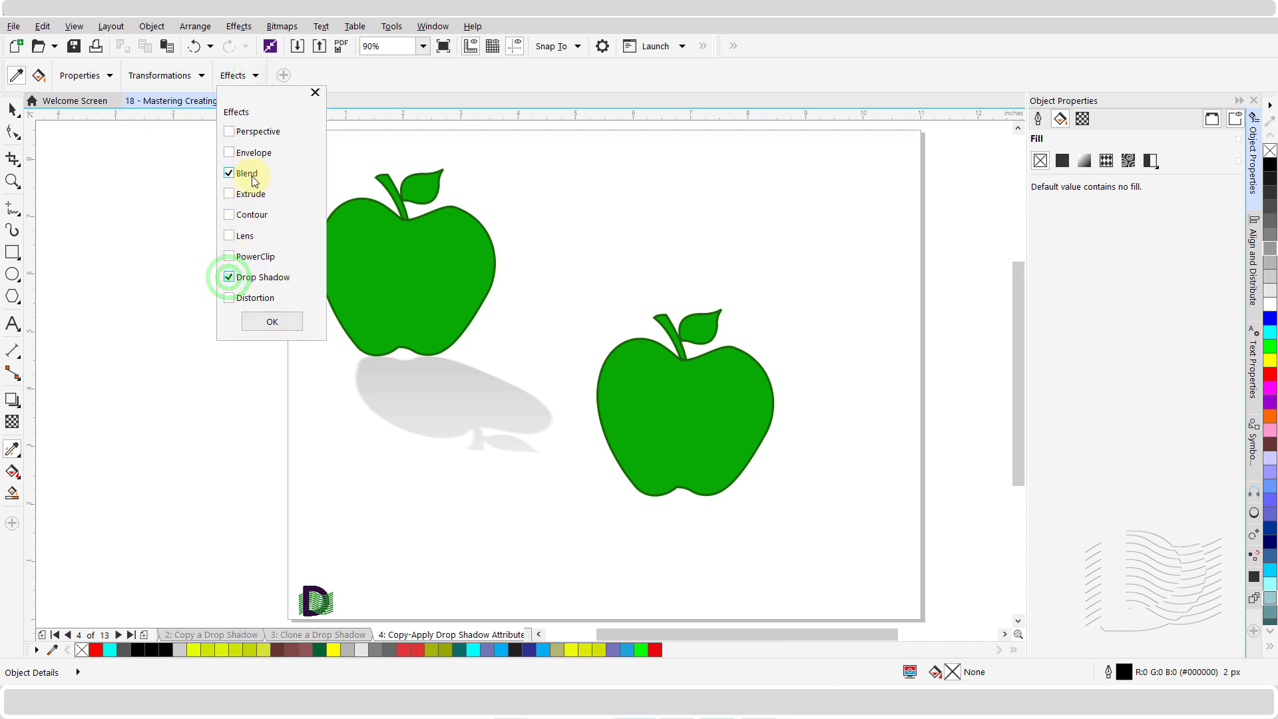
left_click(230, 174)
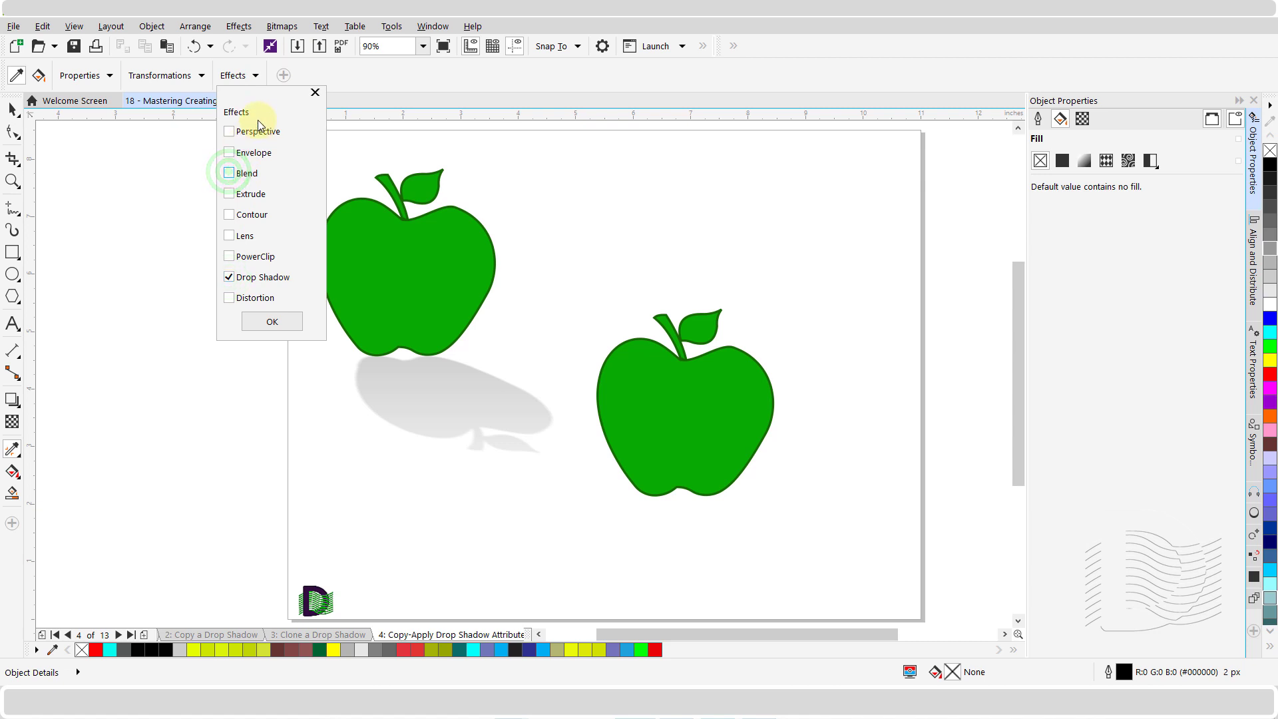
left_click(272, 323)
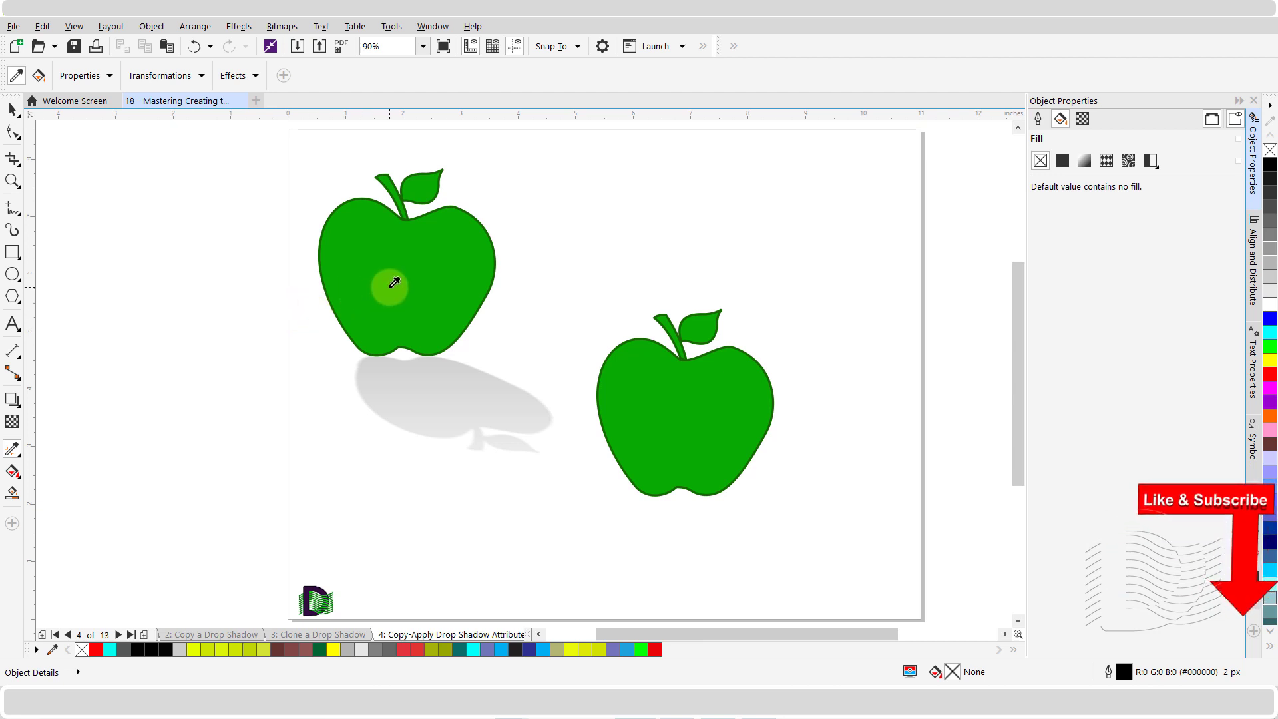
Step: Sample the upper apple's drop shadow, apply it to the lower apple and return to the Pick tool
left_click(391, 285)
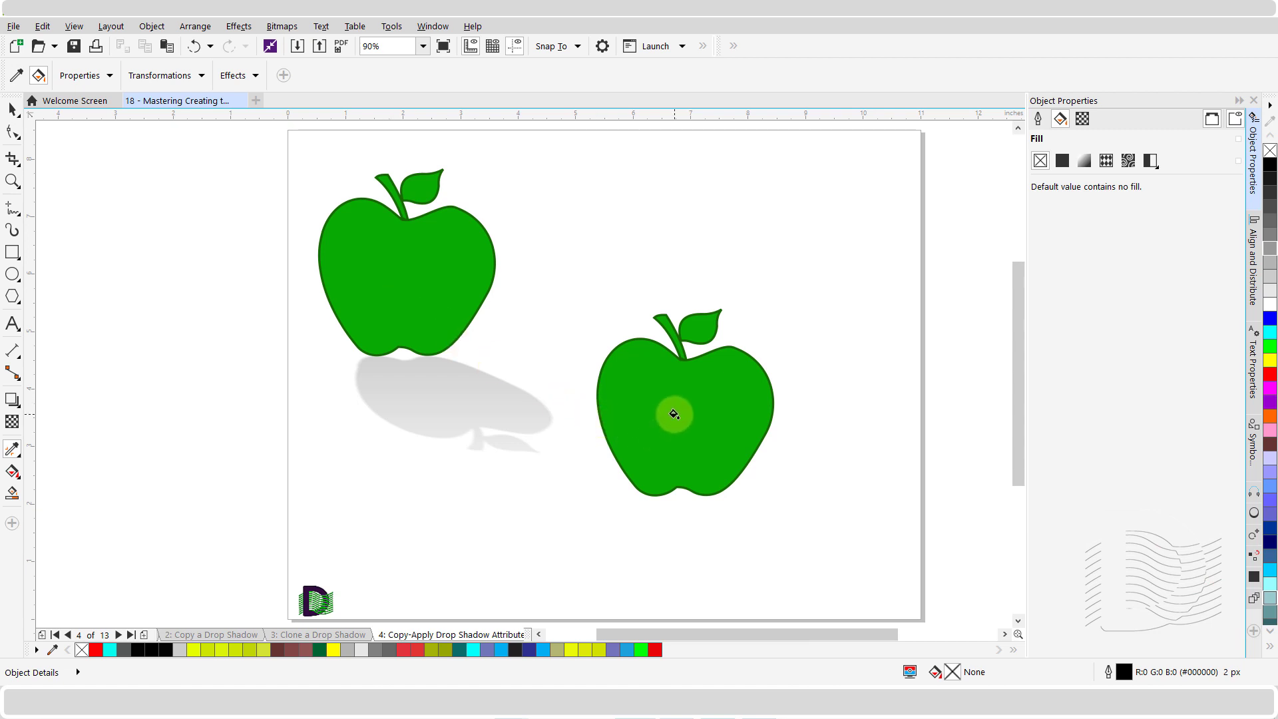
left_click(673, 414)
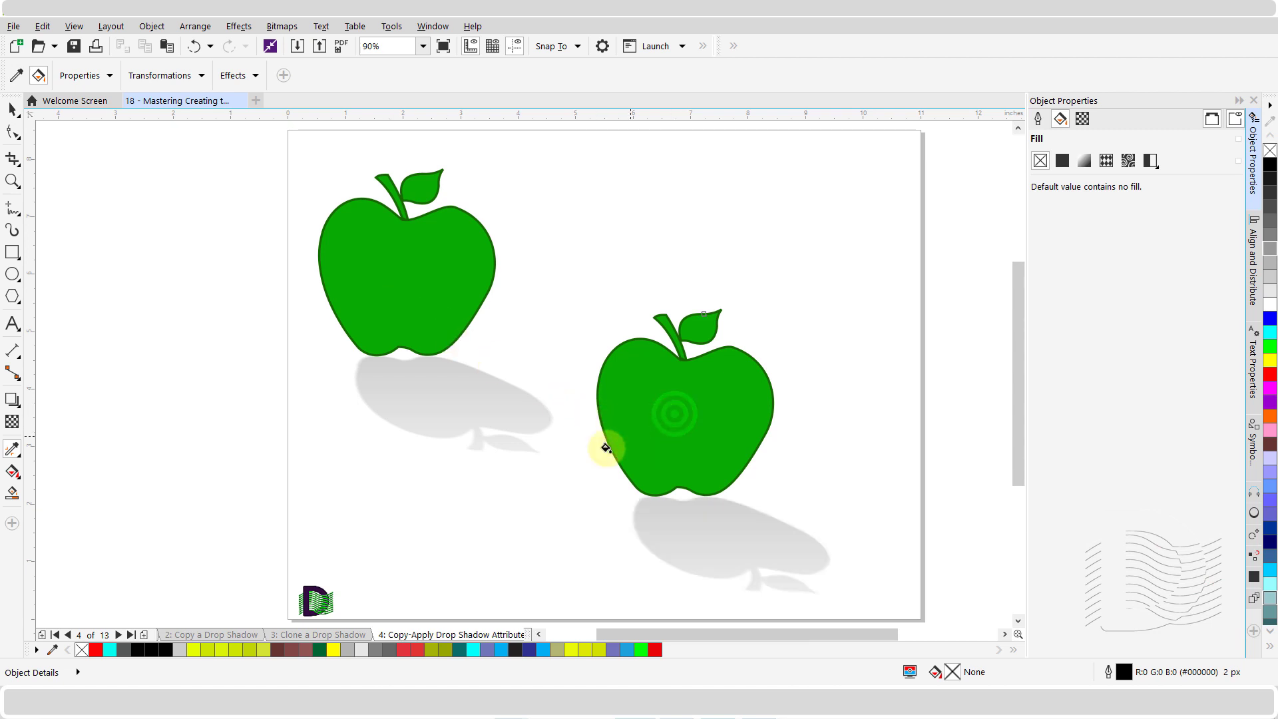
key("space")
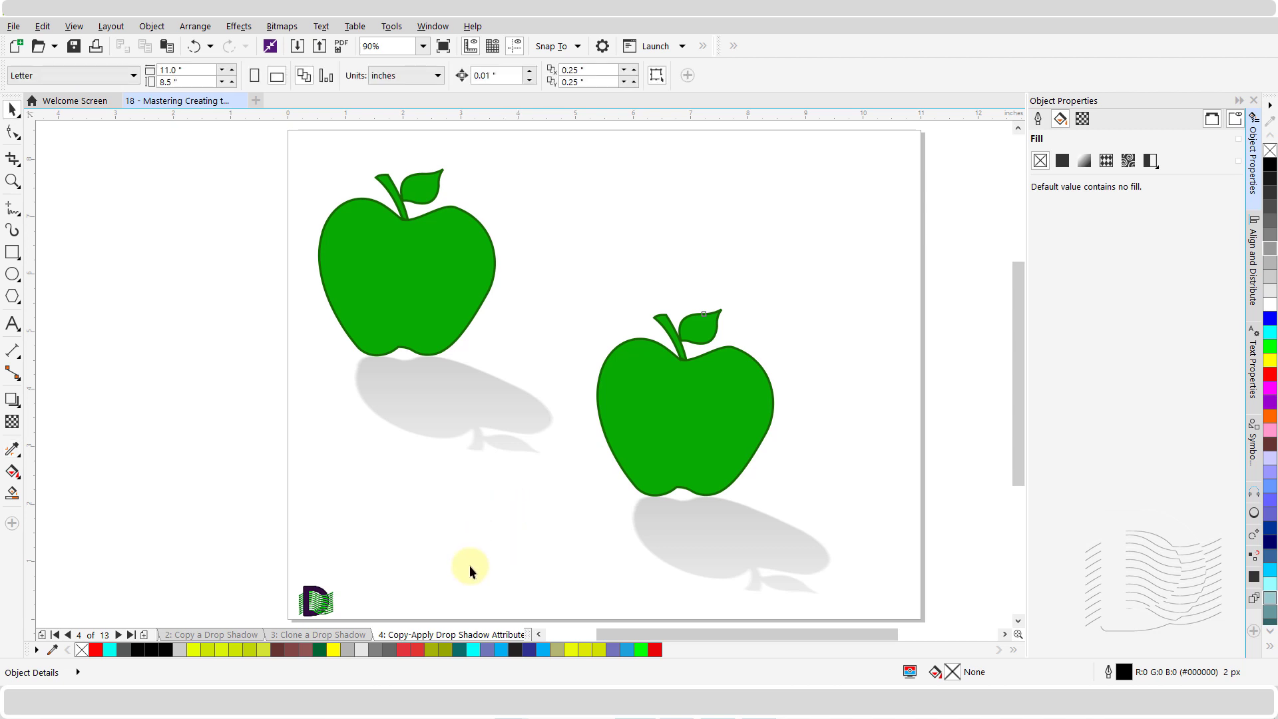
Step: On page 5, break apart the left apple's drop shadow group and move the apple up about 1.17 inches from its shadow
left_click(118, 635)
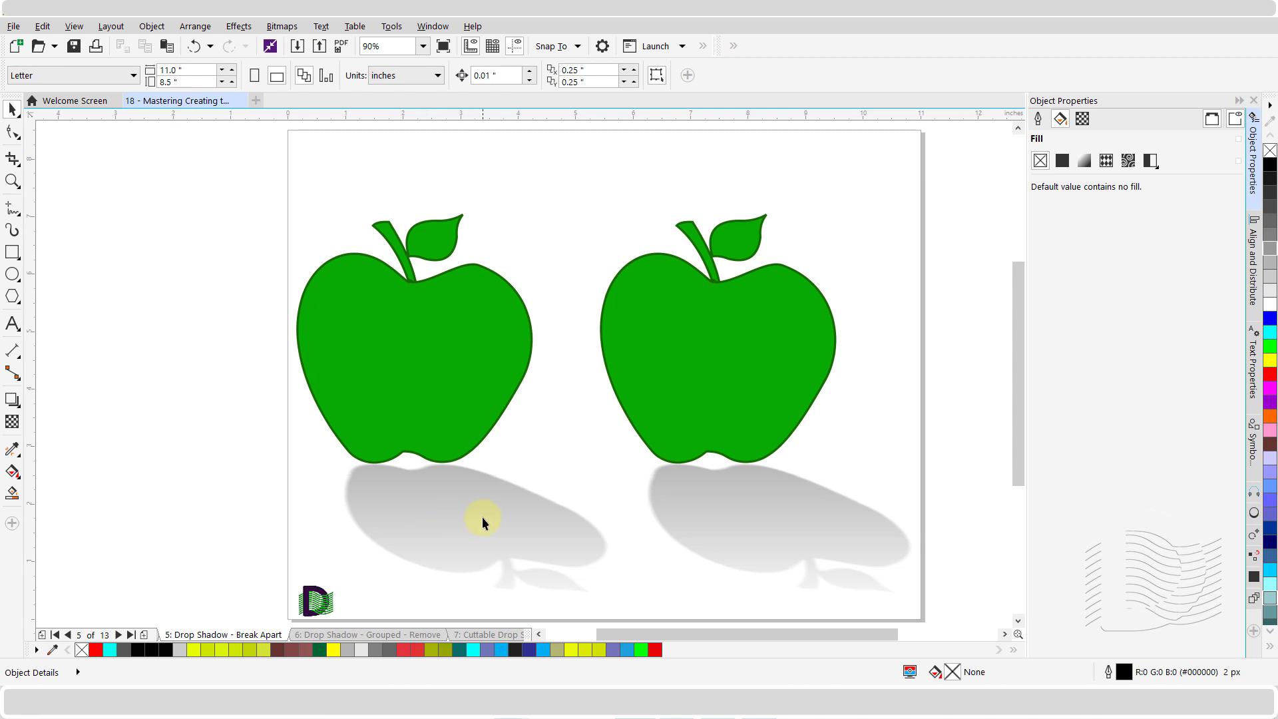
left_click(448, 517)
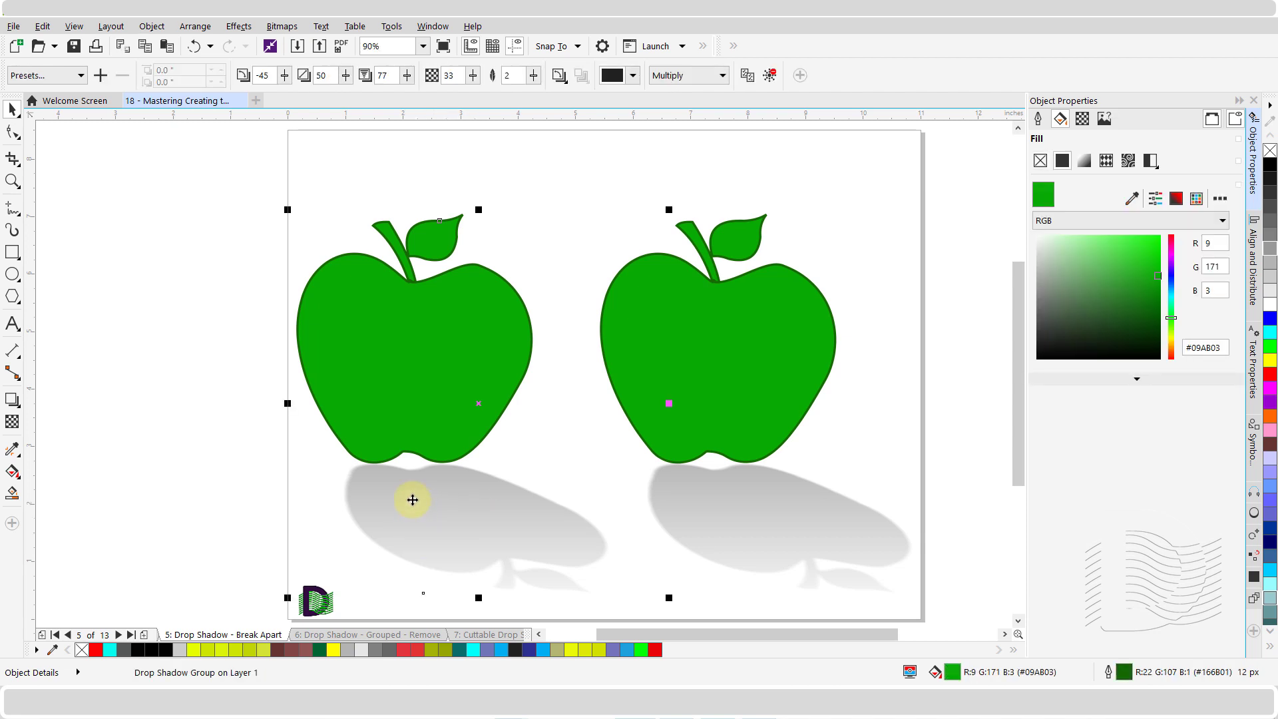
left_click(156, 26)
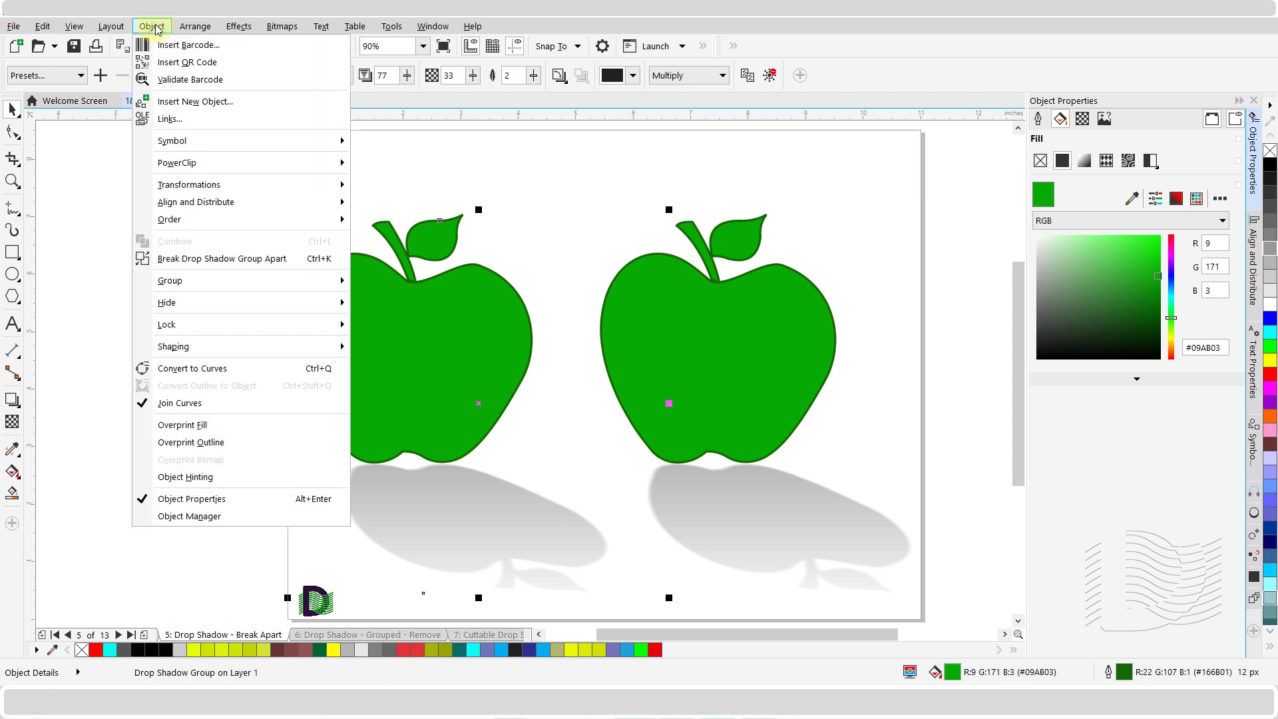
left_click(278, 258)
left_click(276, 255)
left_click_drag(417, 359, 423, 293)
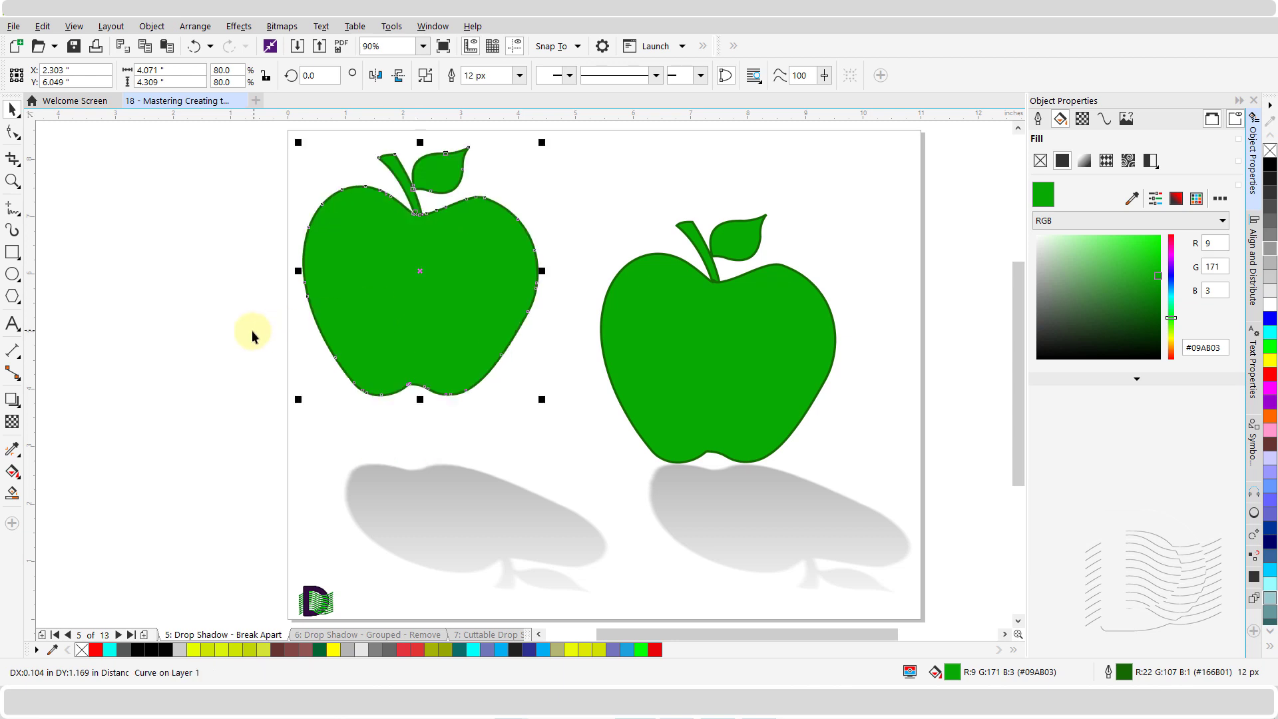
left_click(176, 344)
Step: Break apart the right apple's drop shadow group, move the apple up away from its shadow and deselect it
left_click(772, 557)
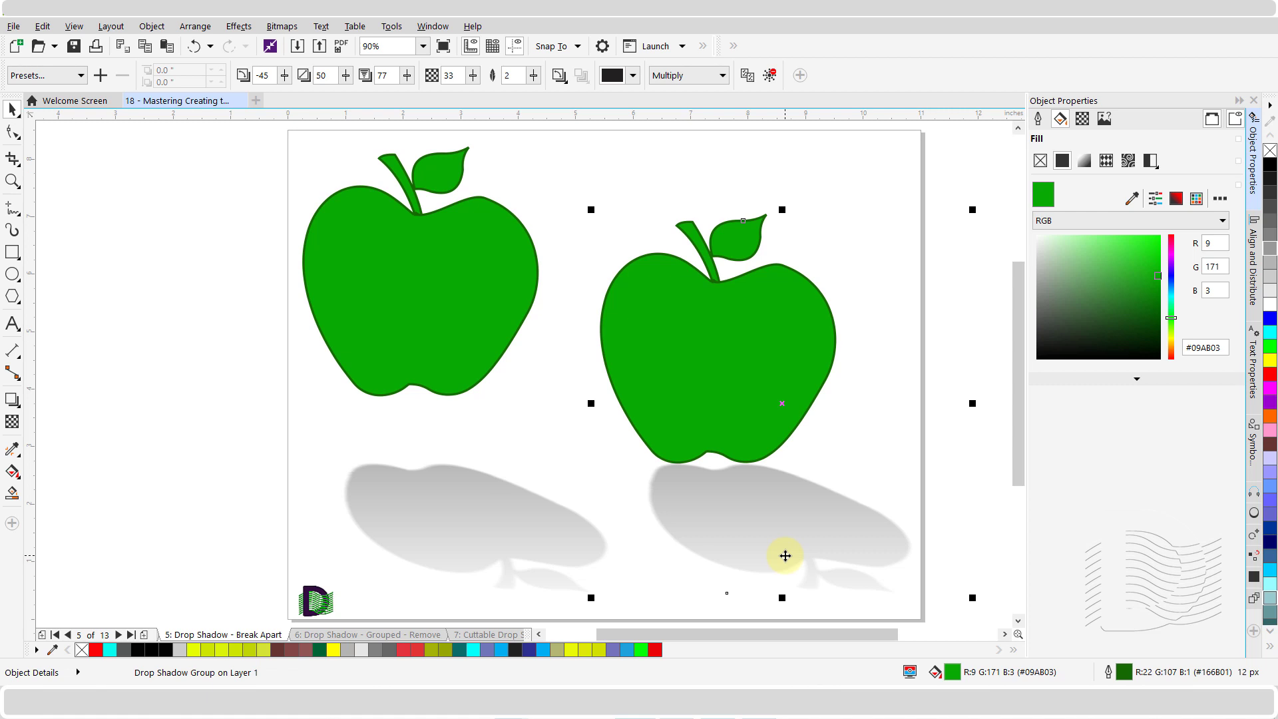
key("ctrl+k")
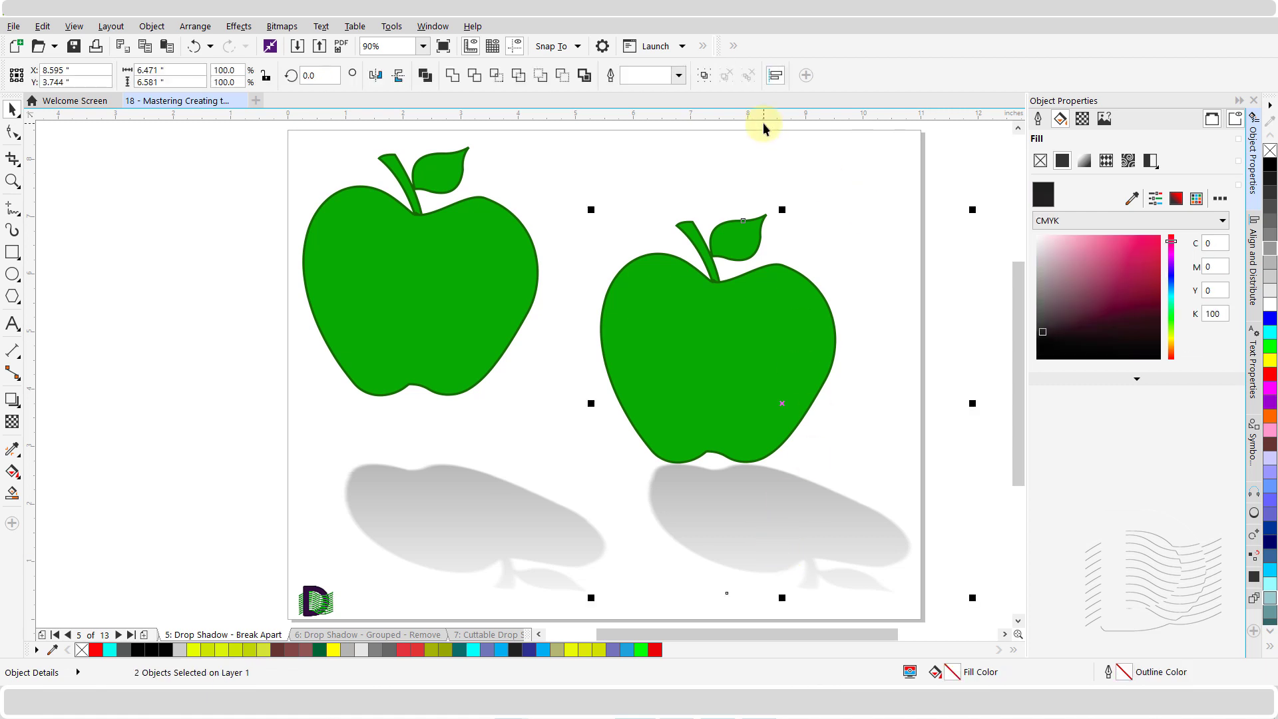
left_click(763, 175)
left_click_drag(737, 309, 747, 244)
left_click(270, 402)
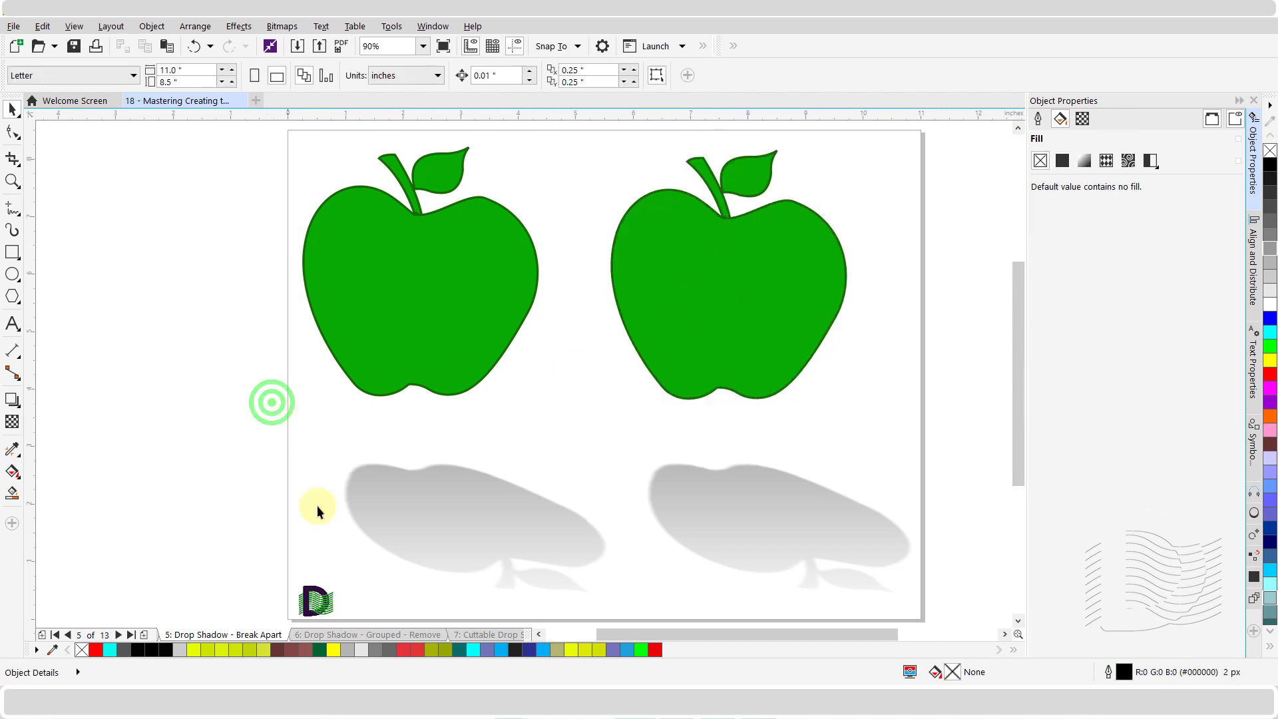
Step: On page 6, add a drop shadow to the grouped apples, offset about 0.68 inch right and 0.24 inch up
left_click(393, 633)
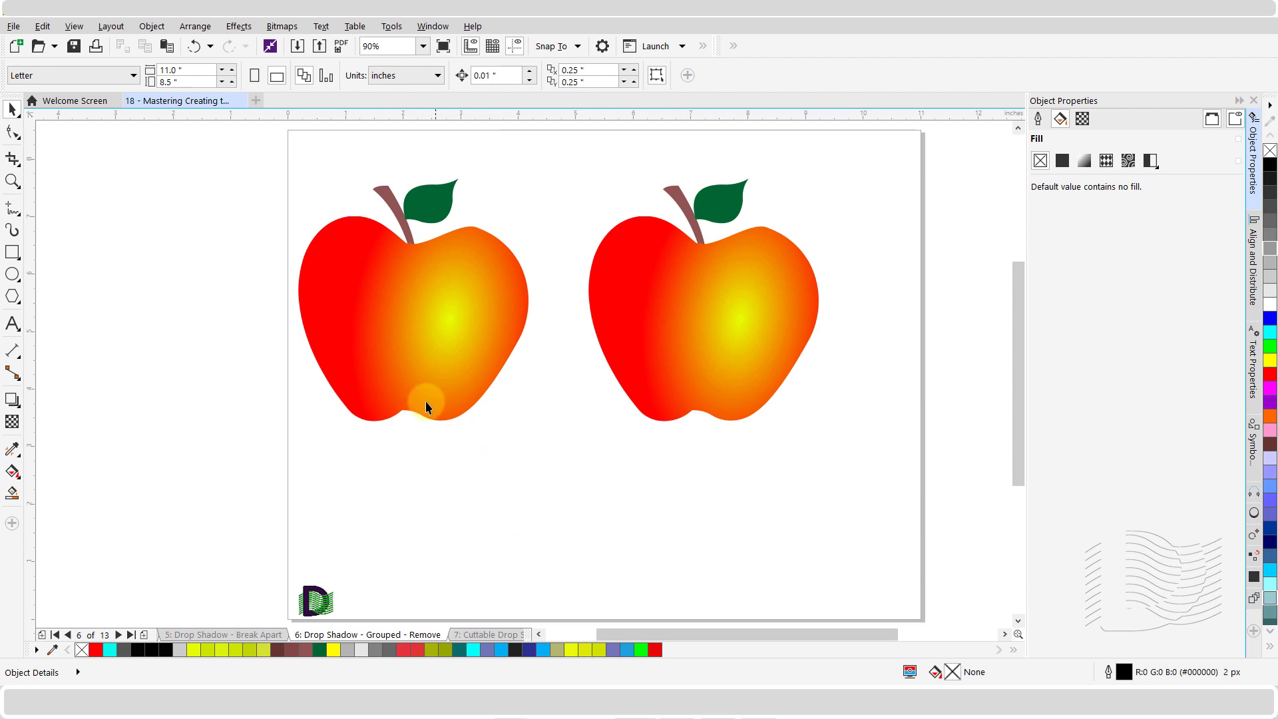
left_click(433, 317)
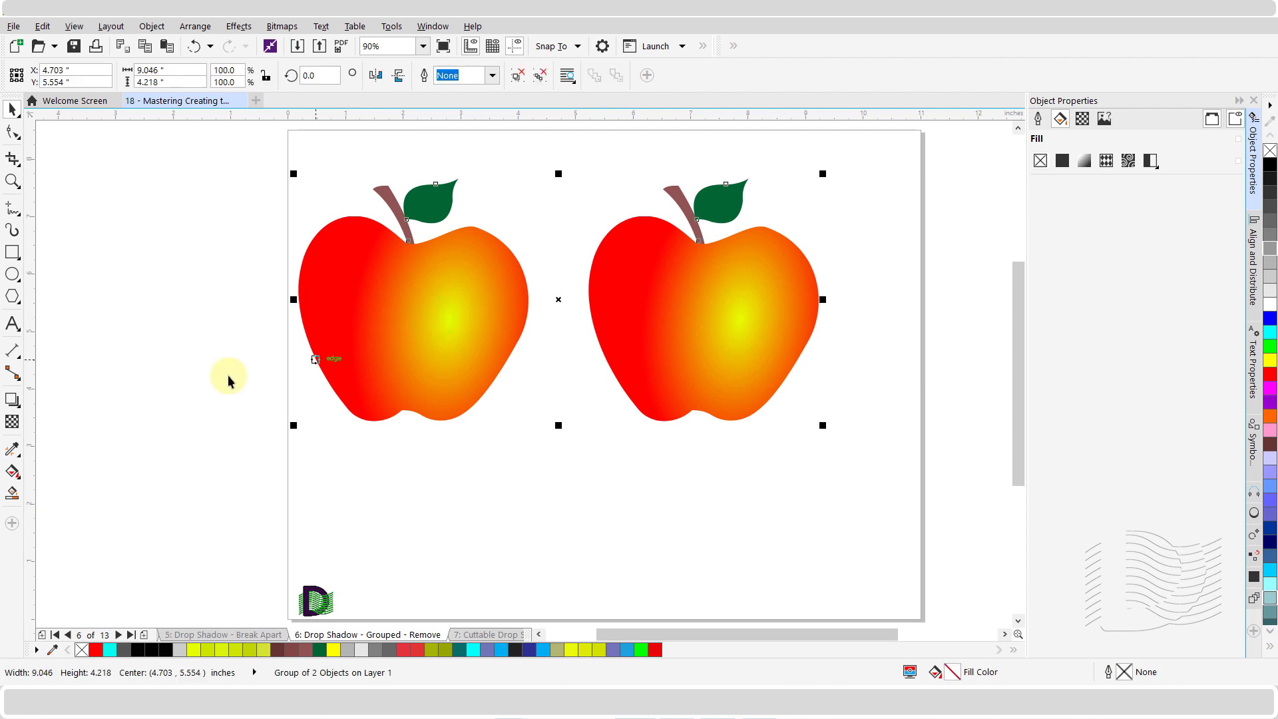
left_click(12, 399)
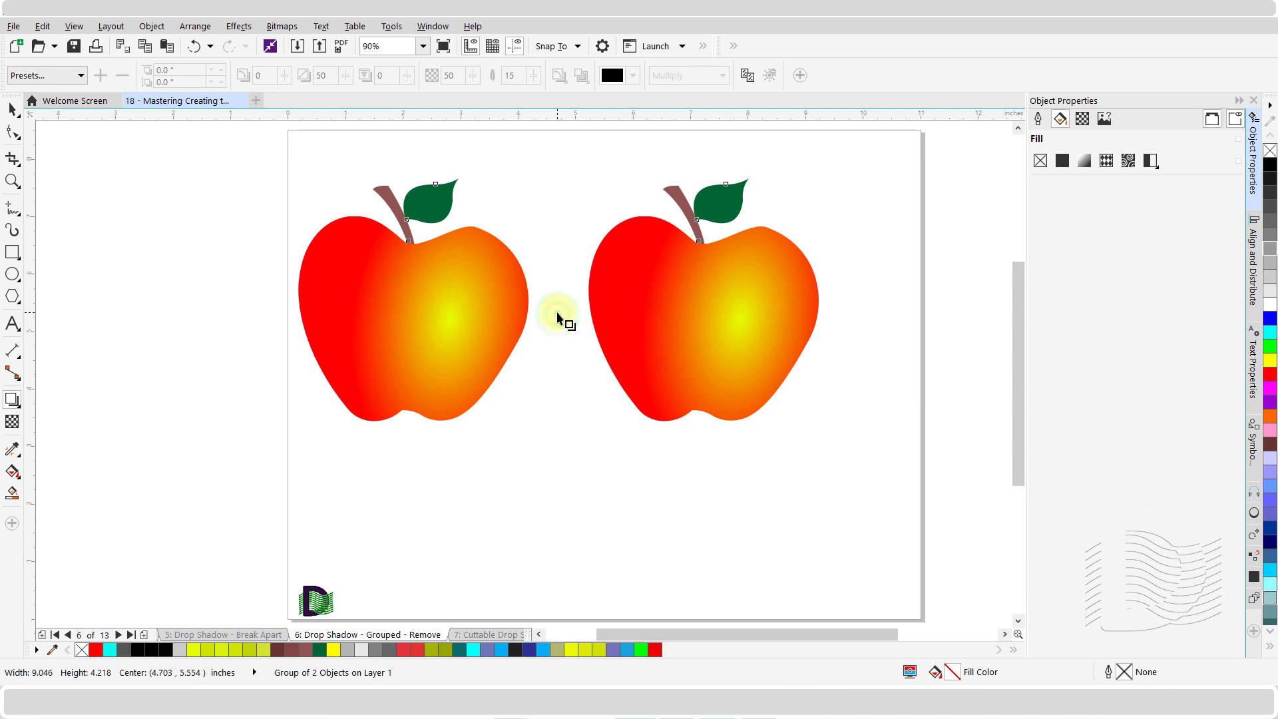
left_click_drag(765, 248, 857, 196)
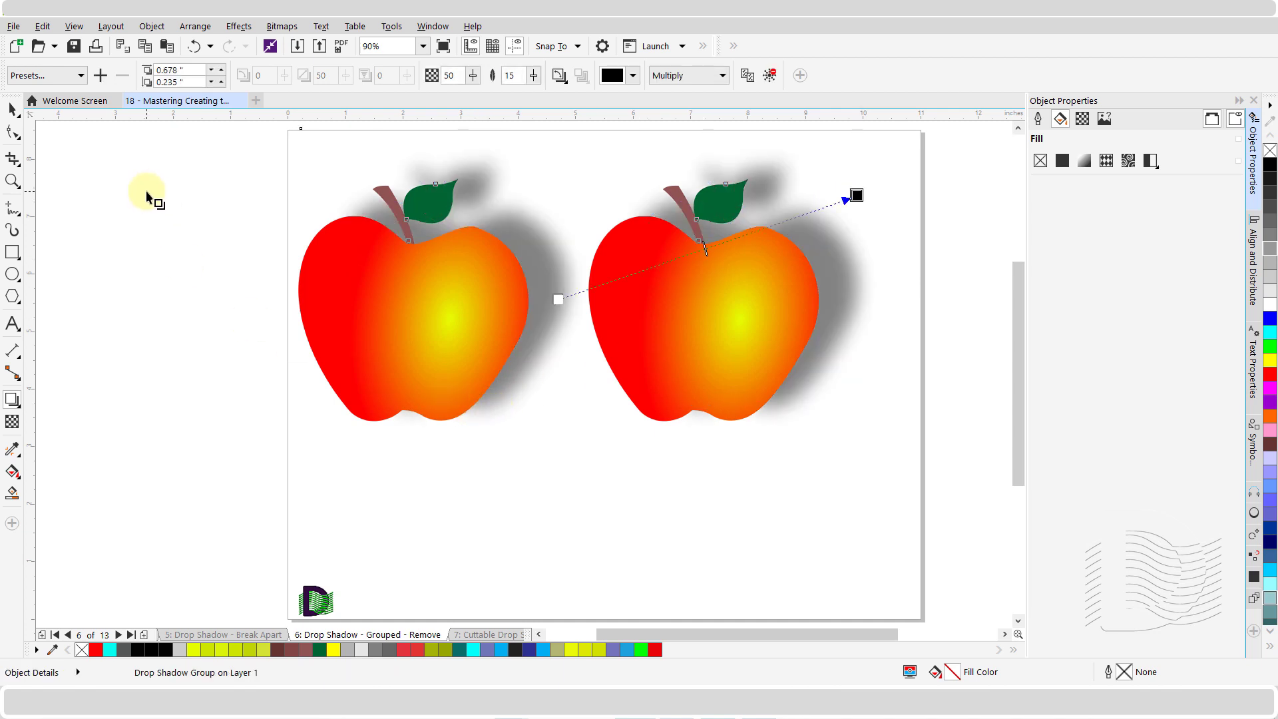
Step: Apply the Perspective Bottom Right preset to the grouped apples' shadow, return to the Pick tool and deselect
left_click(79, 76)
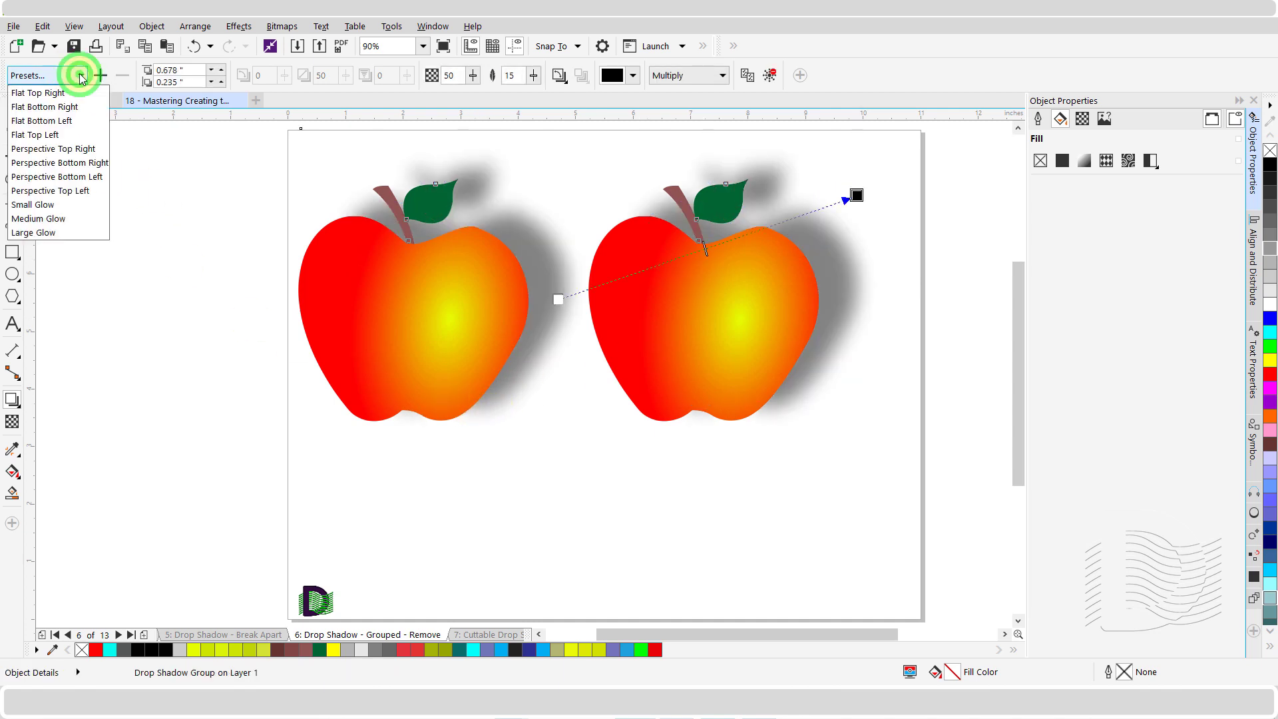
left_click(82, 162)
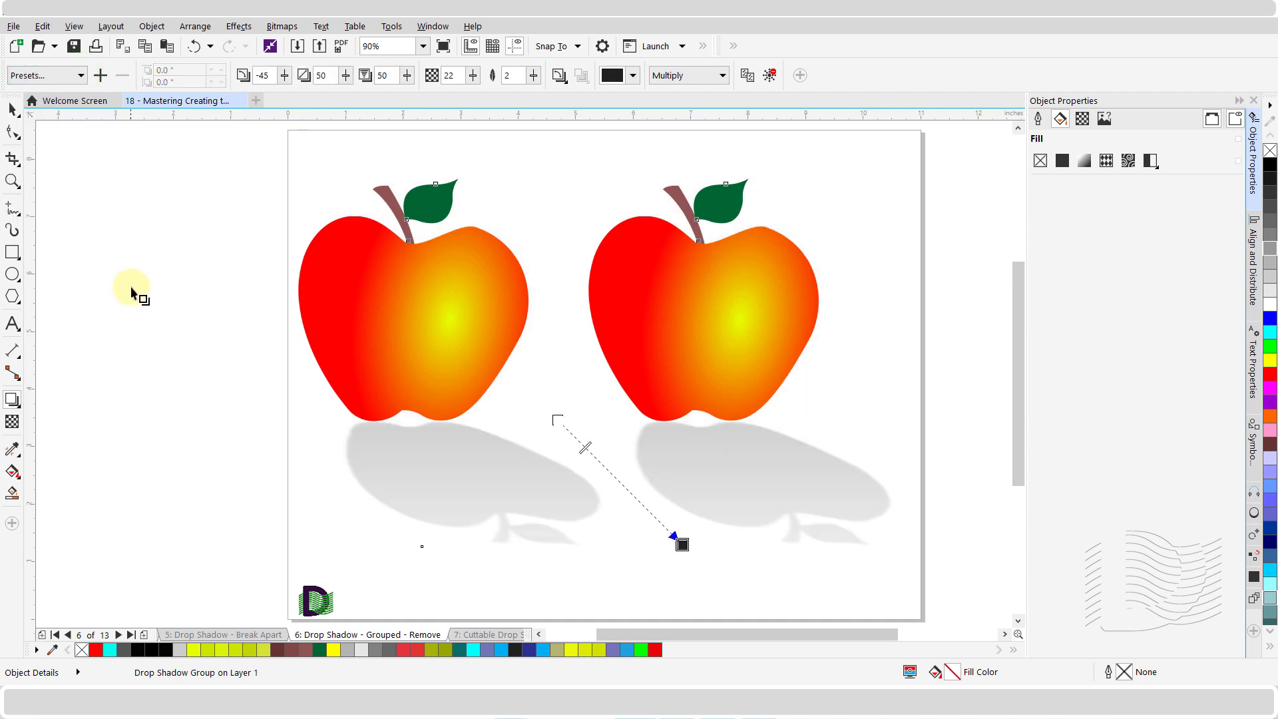
left_click(13, 111)
left_click(153, 340)
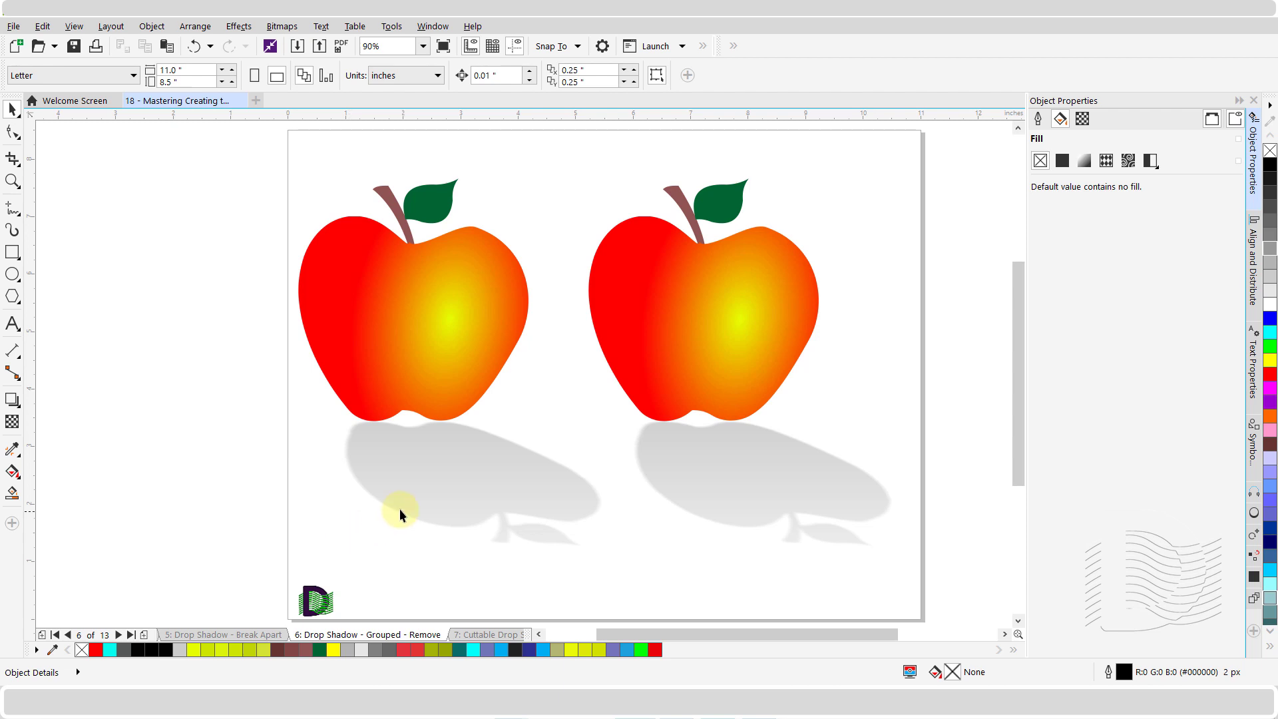
Step: Clear the drop shadow from the grouped apples, and undo the removal
left_click(439, 487)
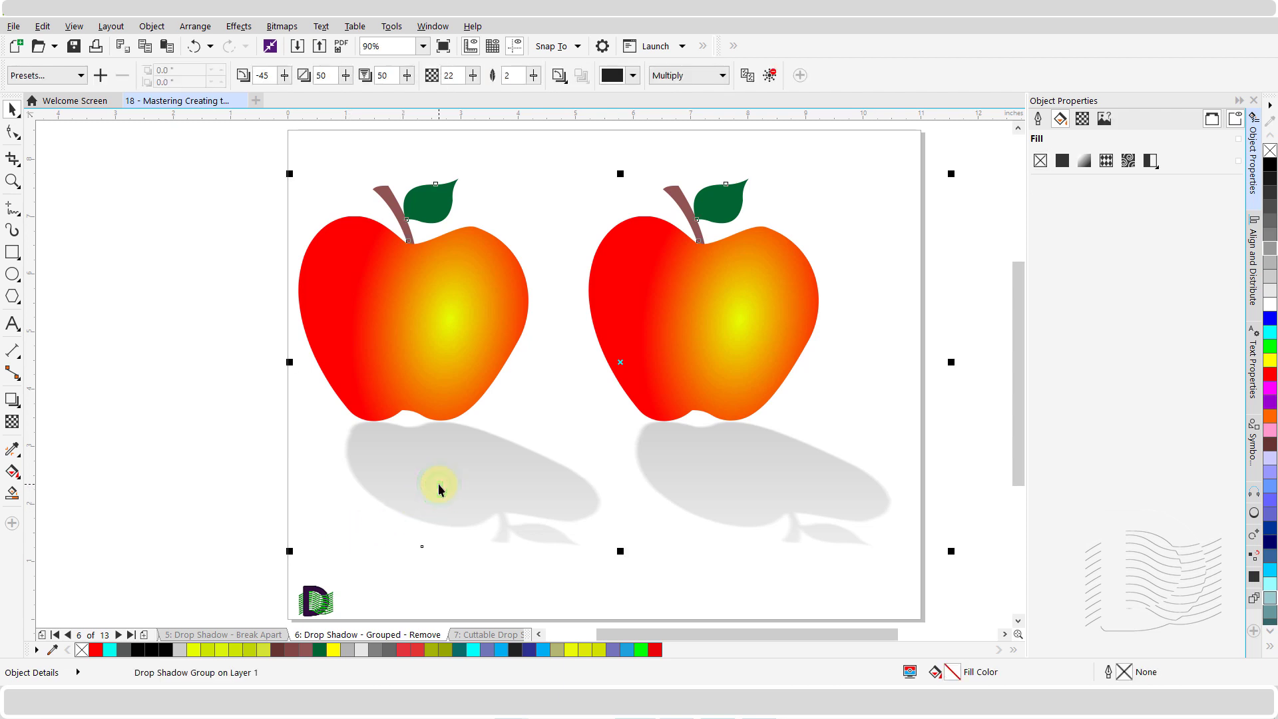
left_click(770, 78)
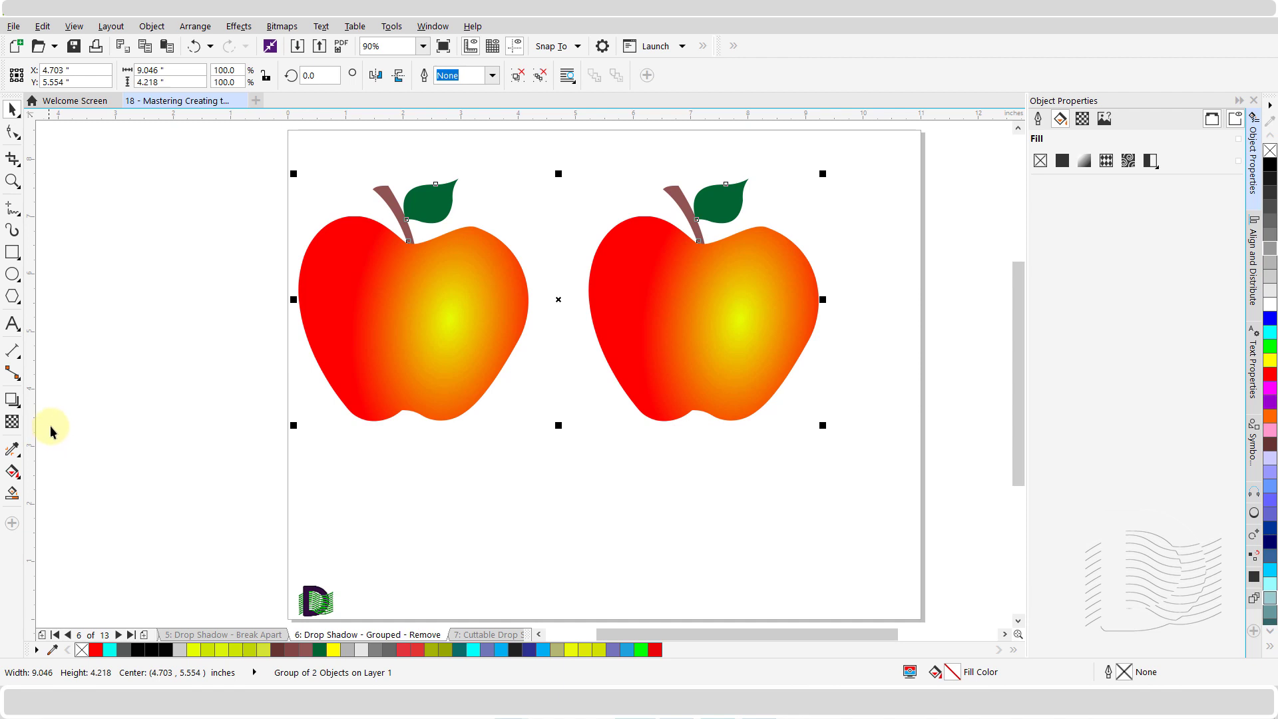
key("ctrl+z")
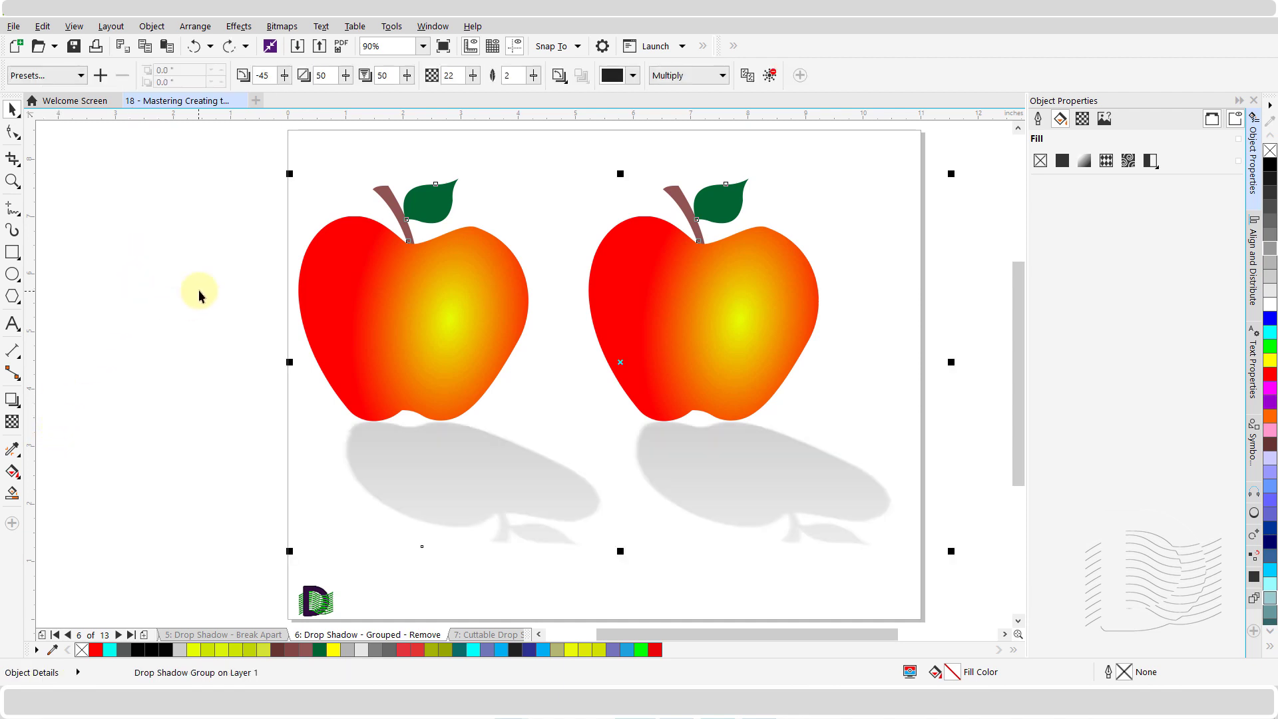
Step: Remove the grouped apples' drop shadow with the Clear Drop Shadow command and deselect them
left_click(238, 28)
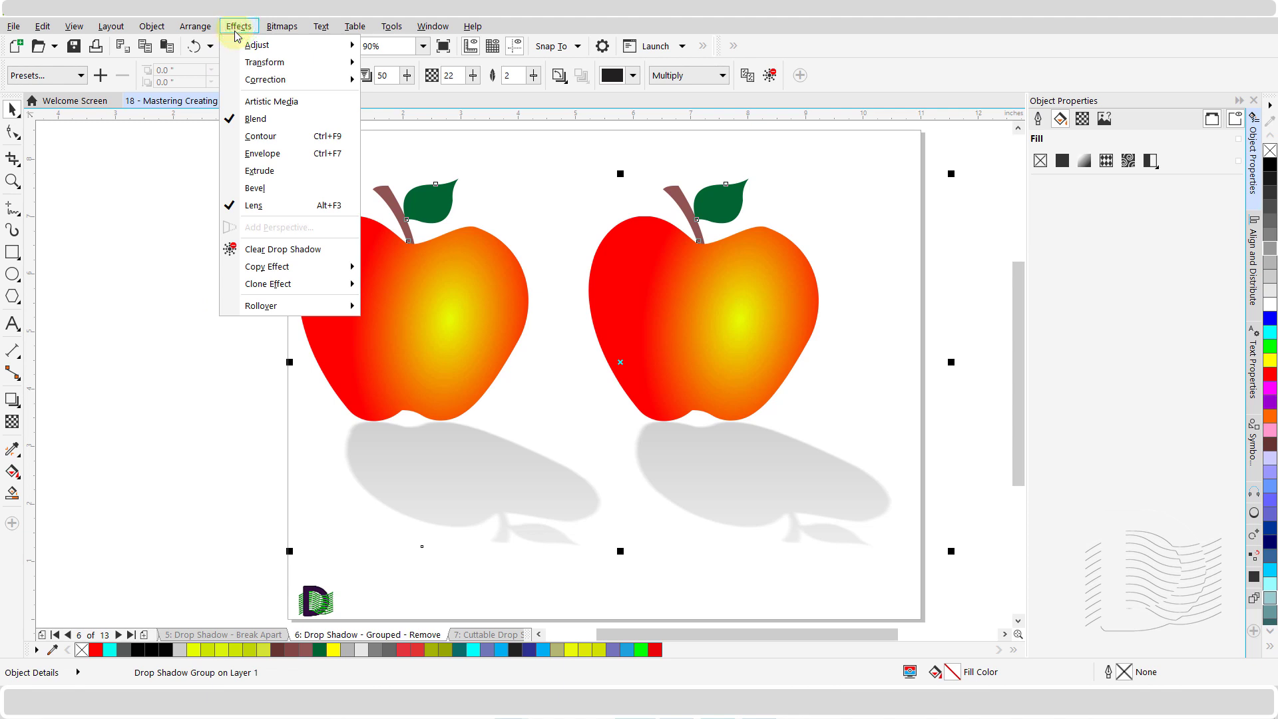
left_click(316, 249)
left_click(185, 370)
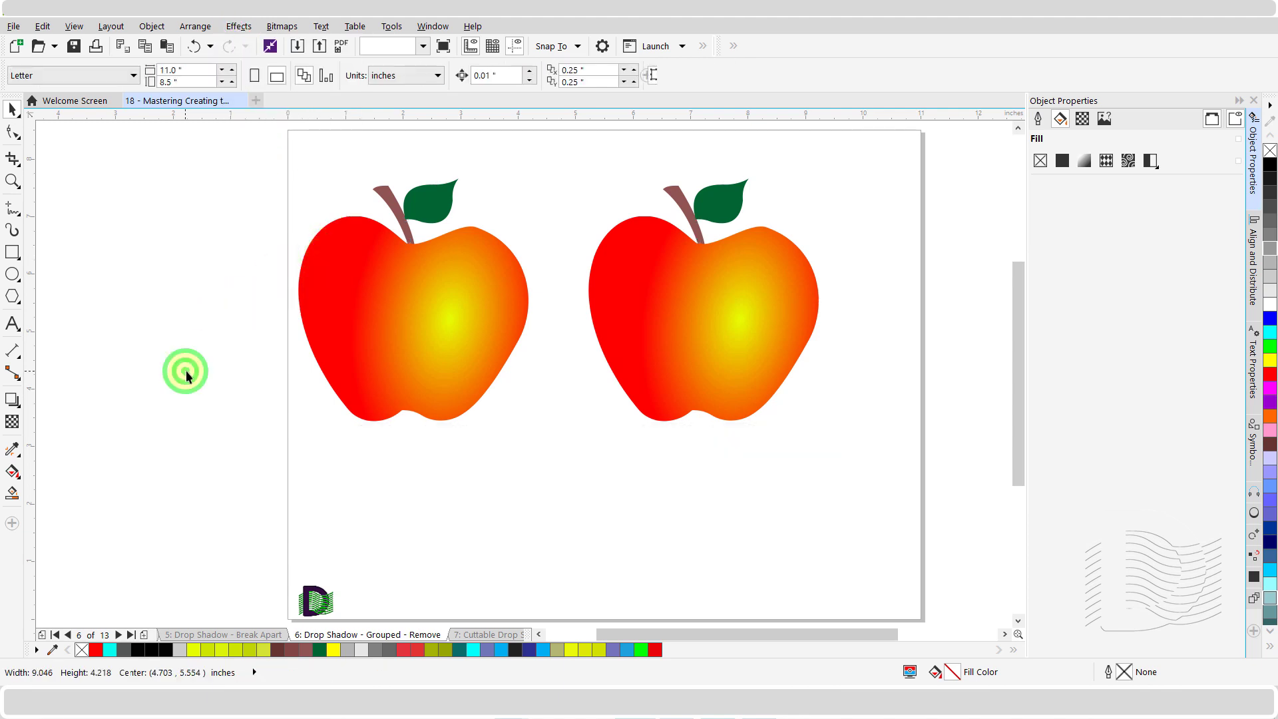
Step: On page 7, duplicate the apple group with the copy offset 0.25 inch to the right and 0.25 inch up
left_click(499, 635)
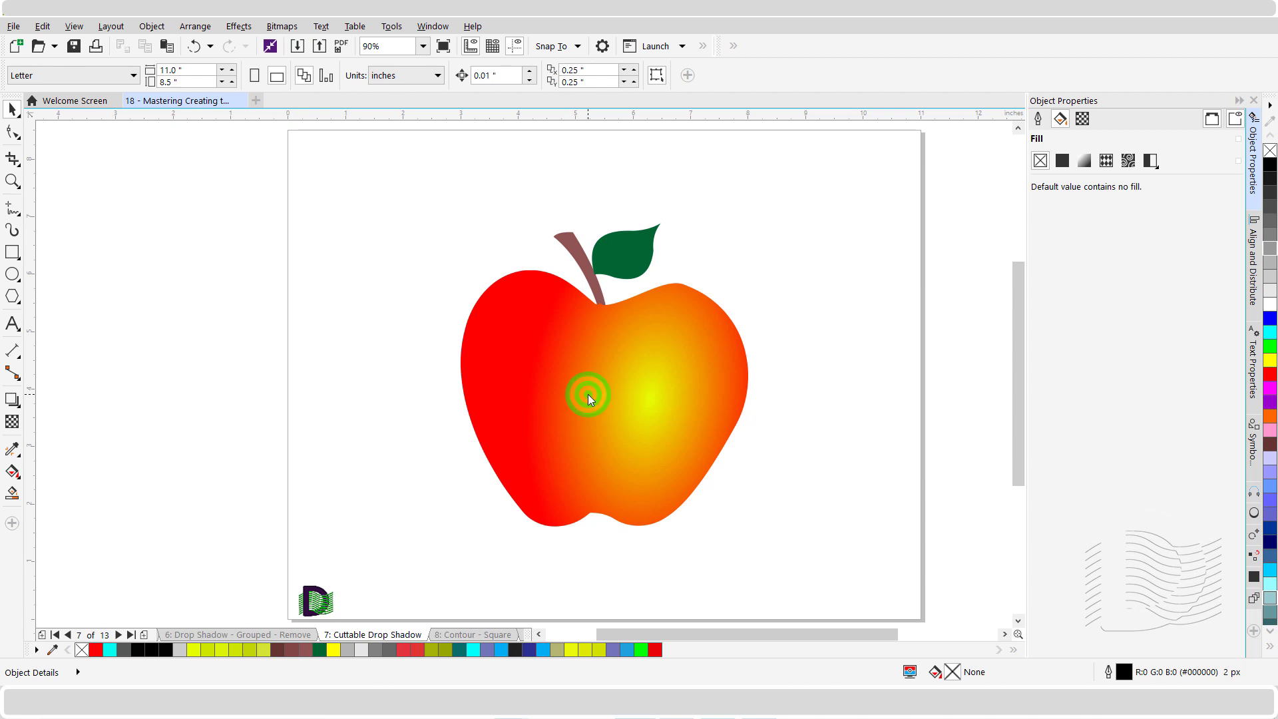
left_click(588, 395)
left_click(49, 25)
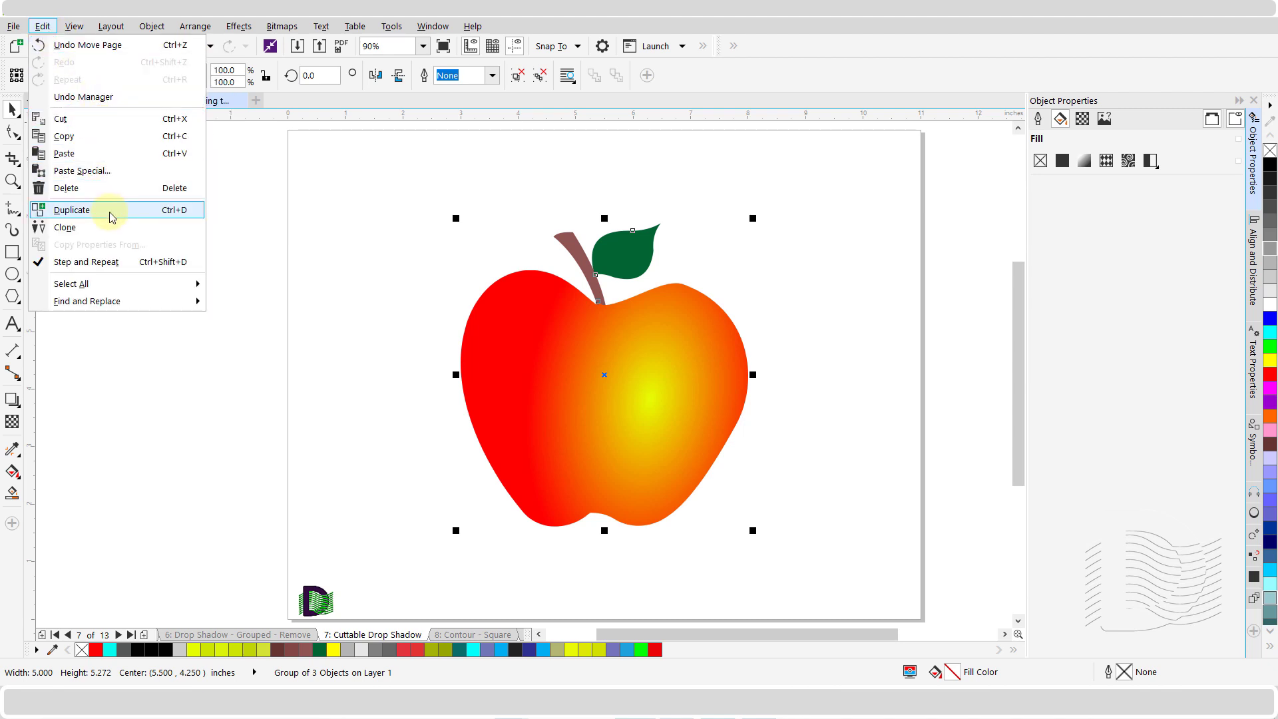
left_click(71, 209)
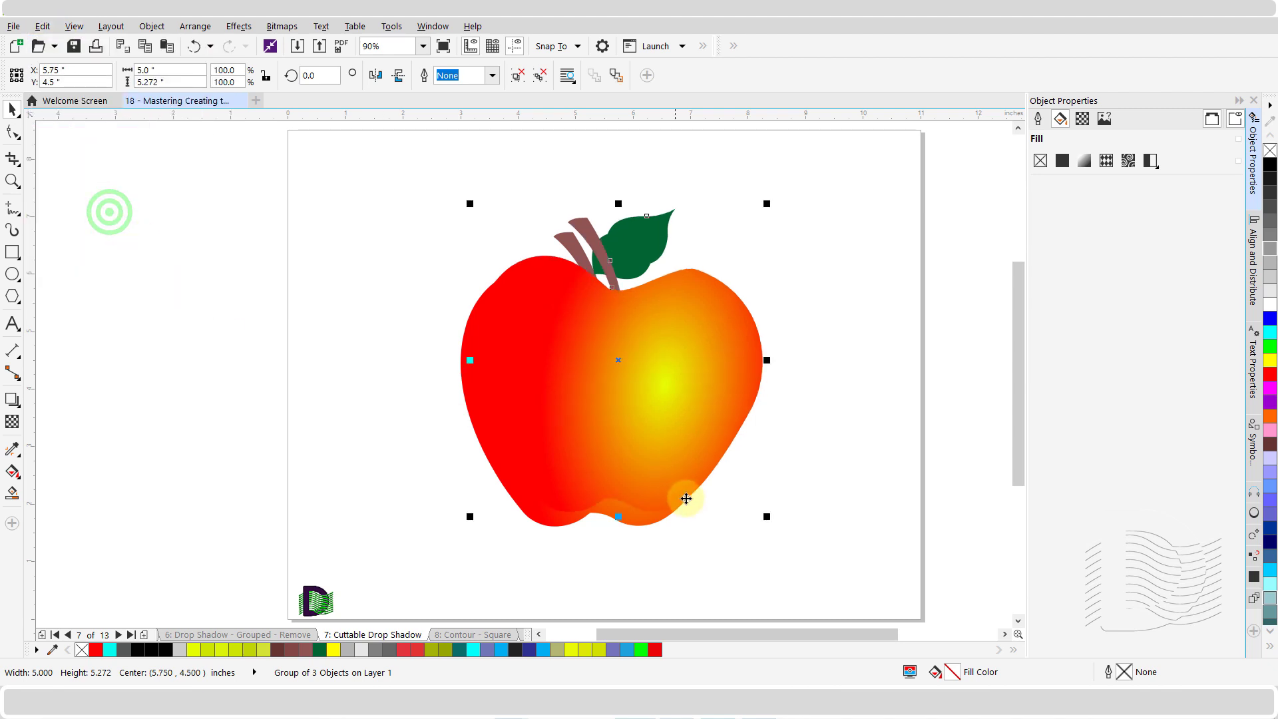
mouse_move(566, 445)
left_mouse_down()
mouse_move(552, 430)
mouse_move(578, 425)
left_mouse_up()
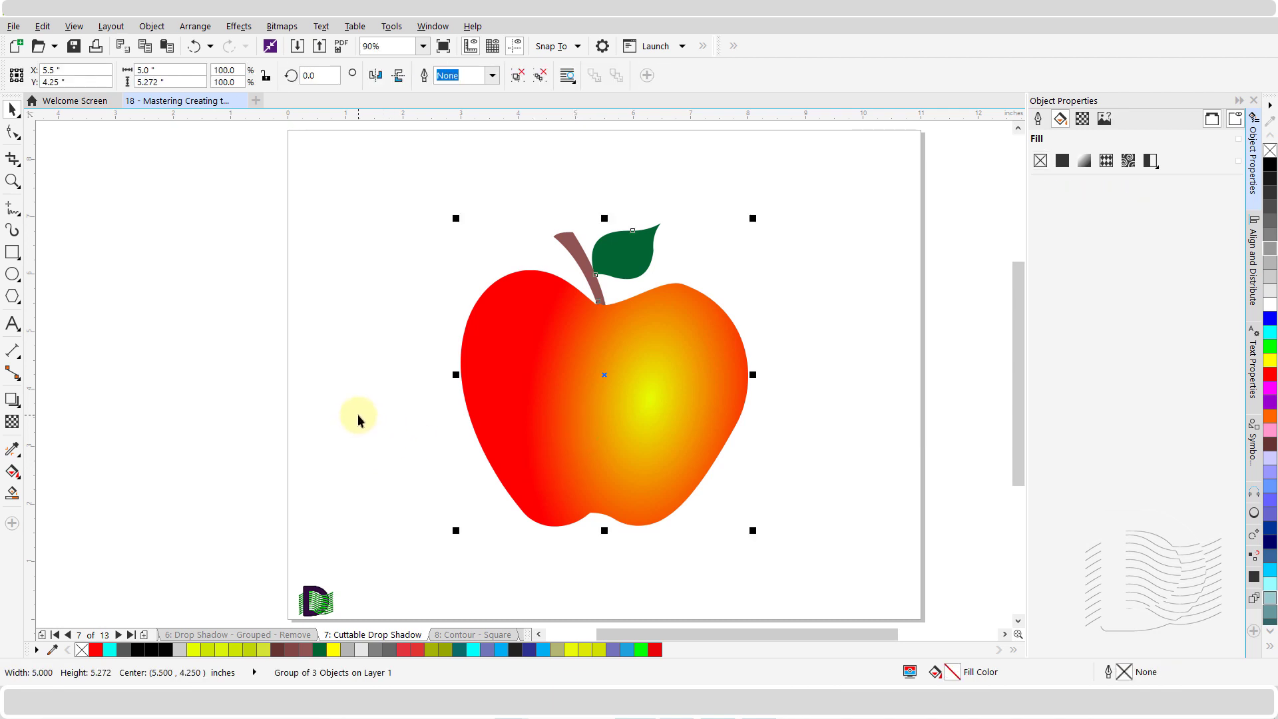
key("ctrl+z")
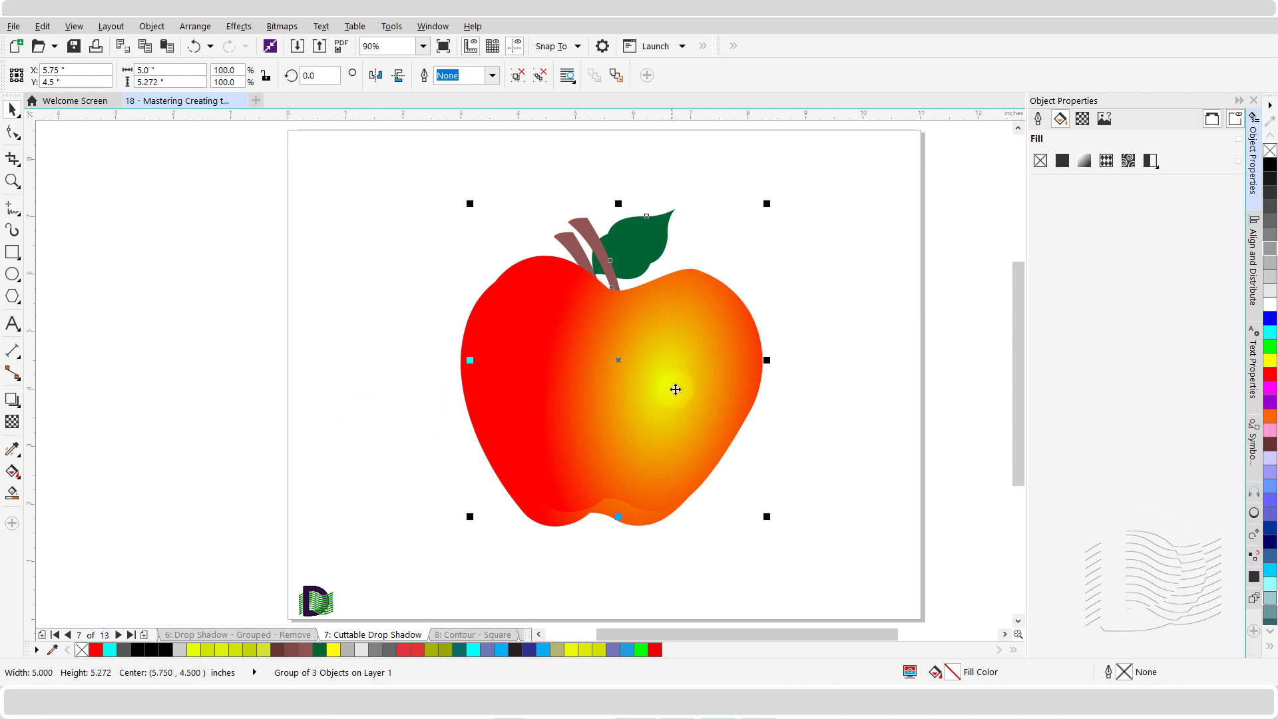
Step: Fill the duplicate apple with grey #999999 and move it slightly below and to the right of the original, centred near X 5.88, Y 4.01 inches
left_click(1271, 248)
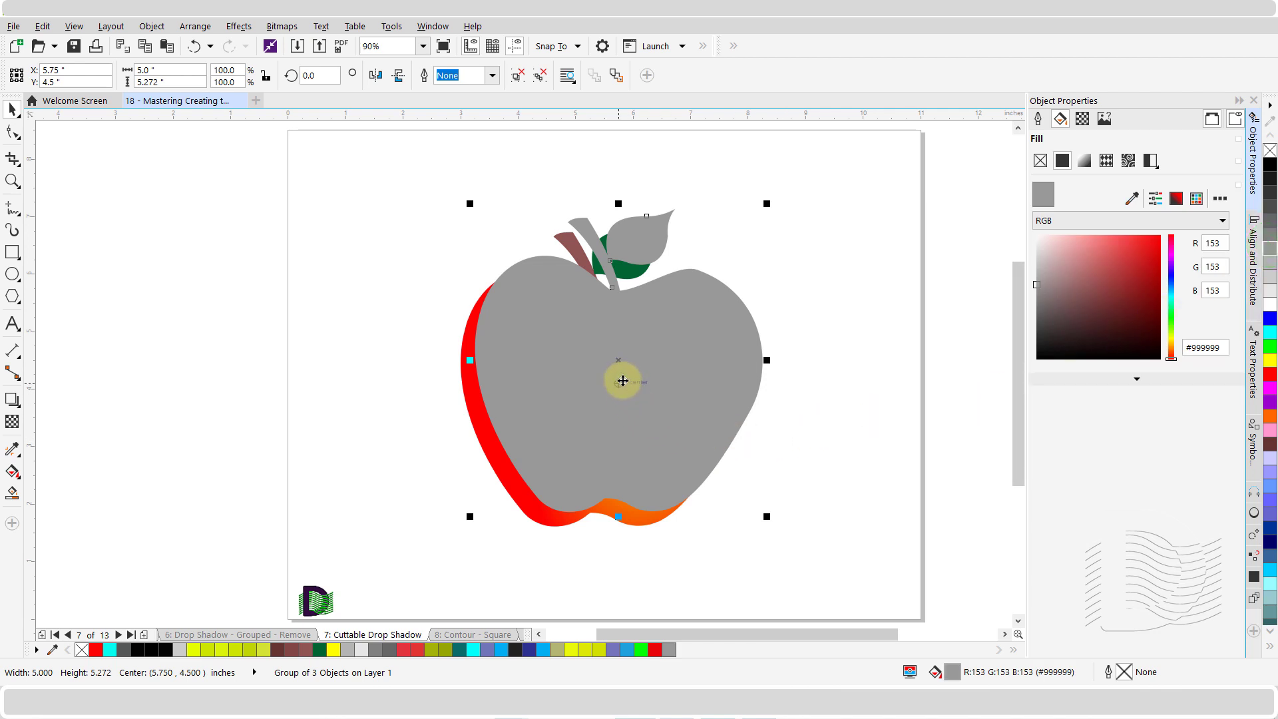
left_click_drag(623, 380, 633, 405)
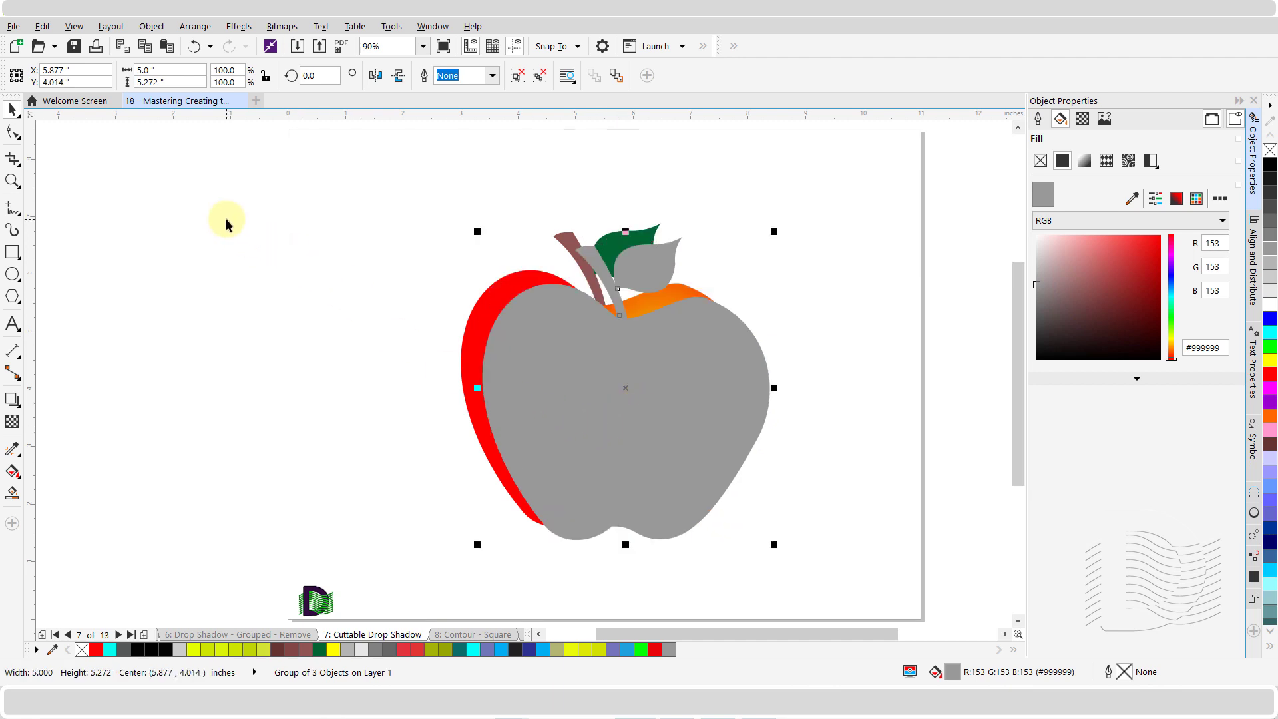
Step: Place the grey duplicate behind the original apple with the Behind order command and deselect it
left_click(151, 26)
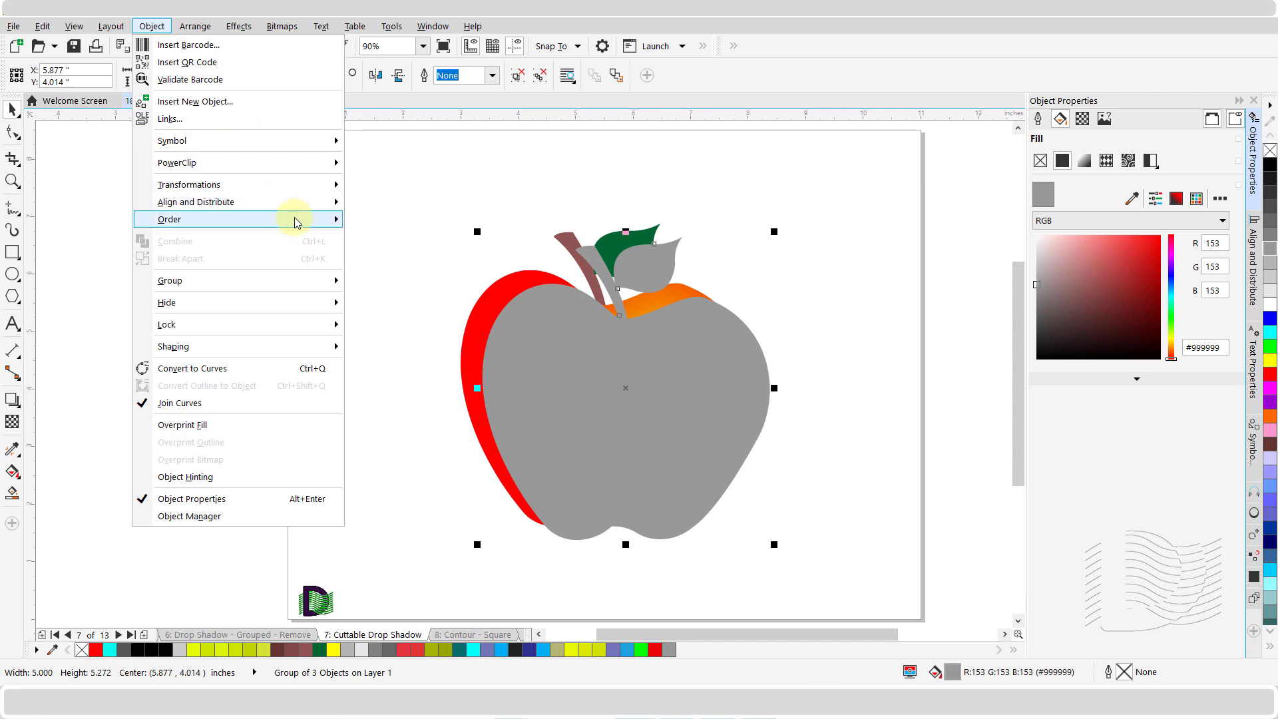
mouse_move(301, 221)
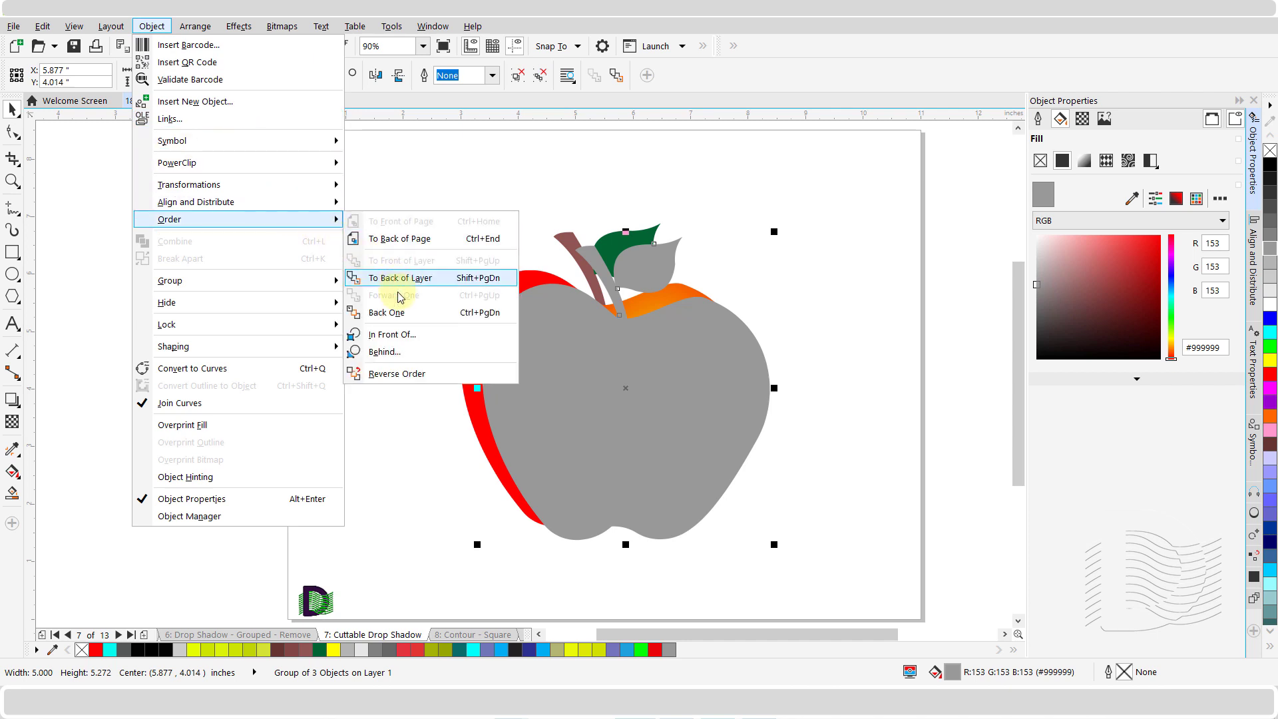
left_click(428, 352)
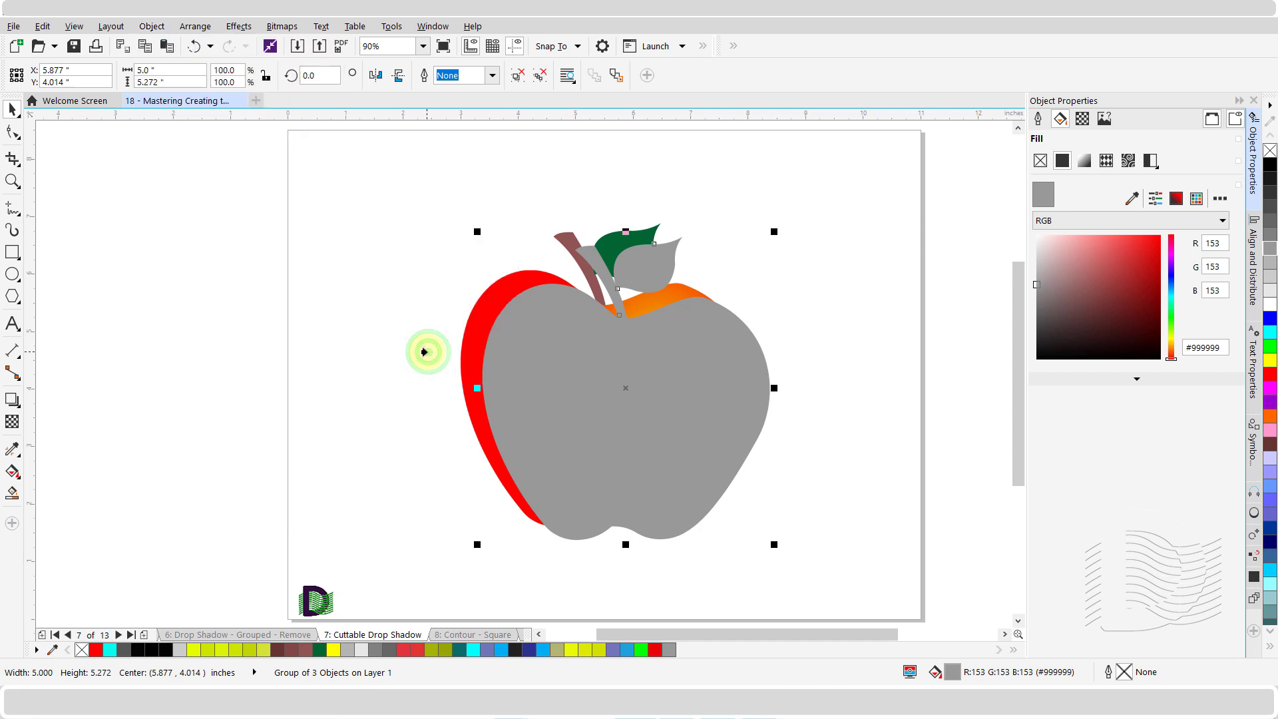
left_click(461, 348)
left_click(414, 378)
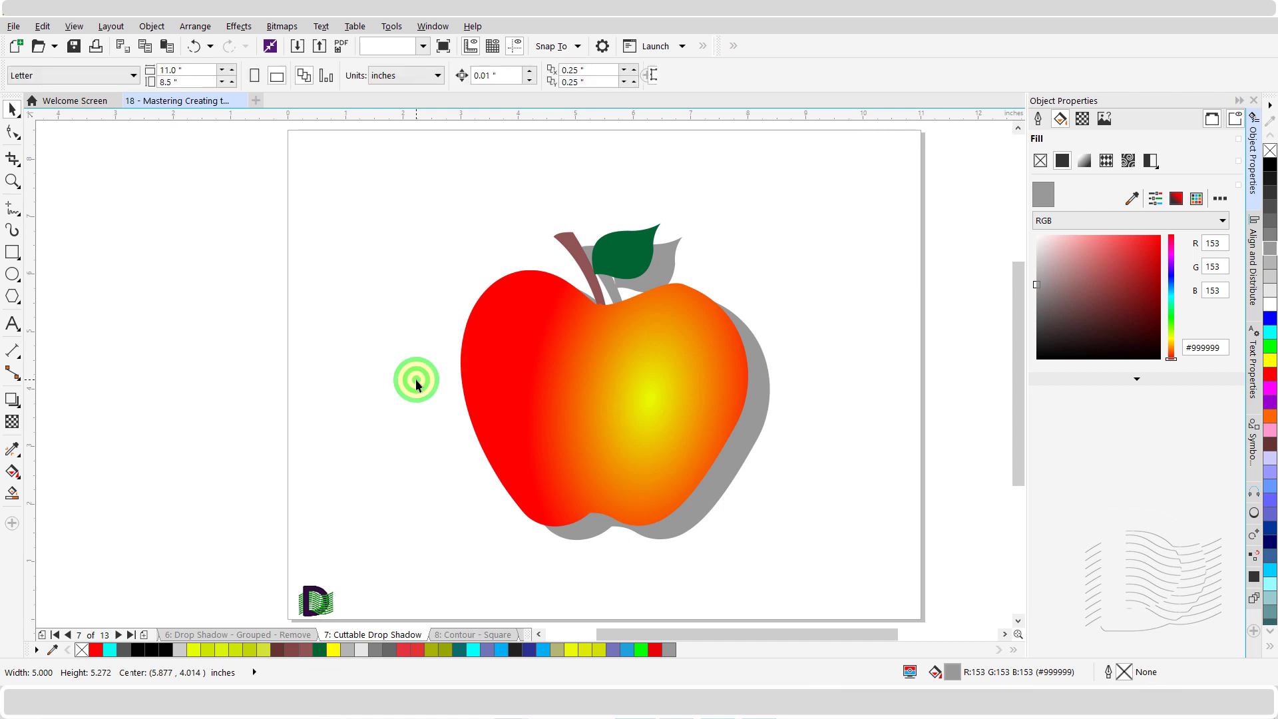
Step: On page 8, add a four-step outward contour to the small square with the Contour tool and set its offset to 0.13 inch
left_click(461, 637)
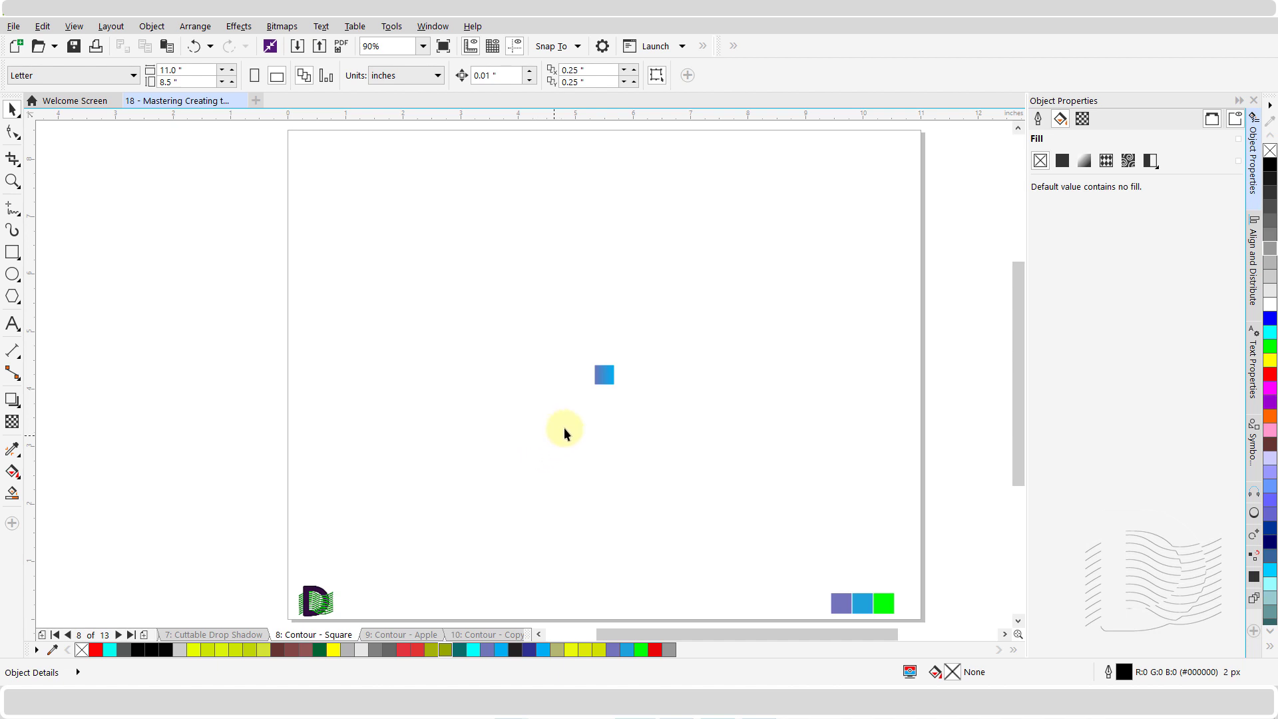
left_click(602, 380)
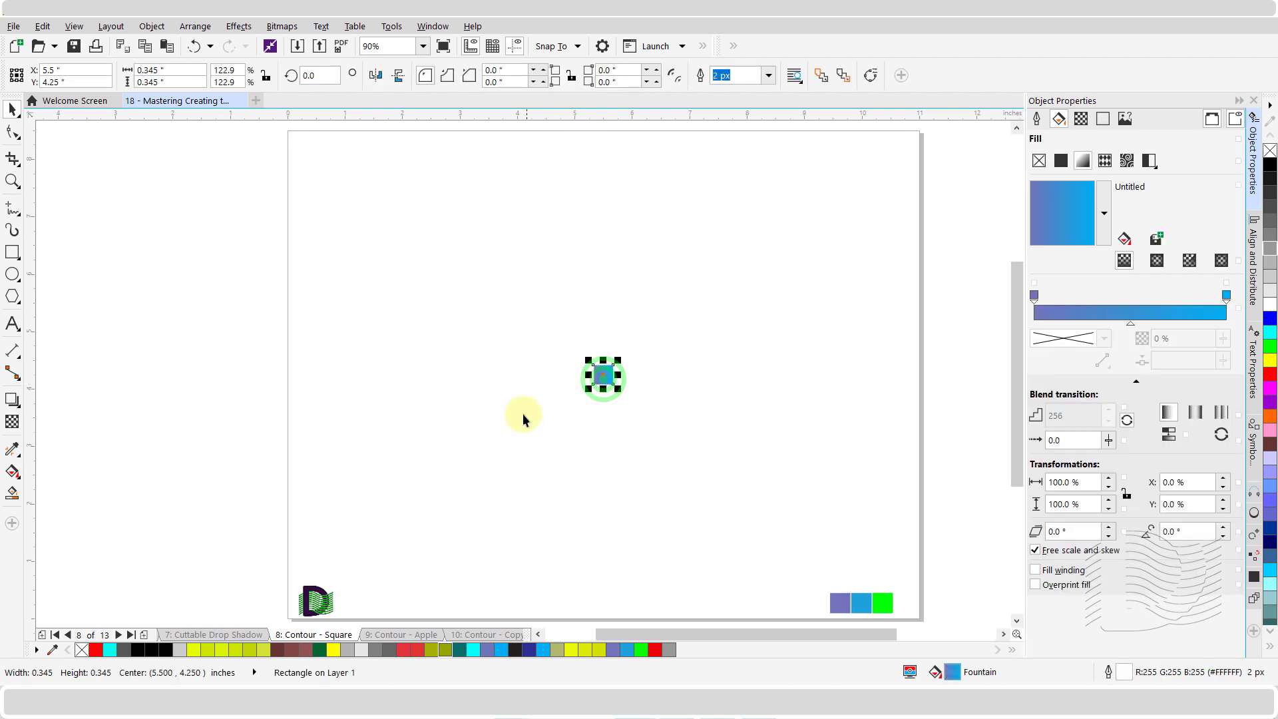
left_click(26, 408)
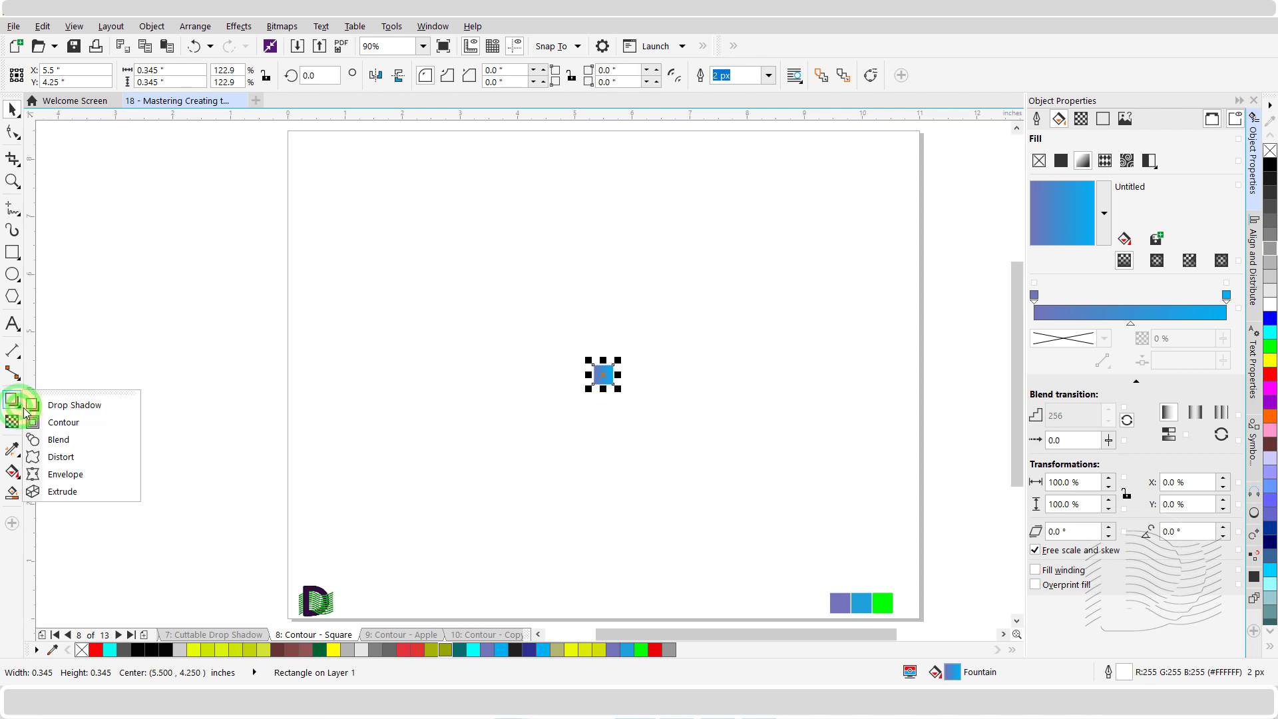
left_click(91, 429)
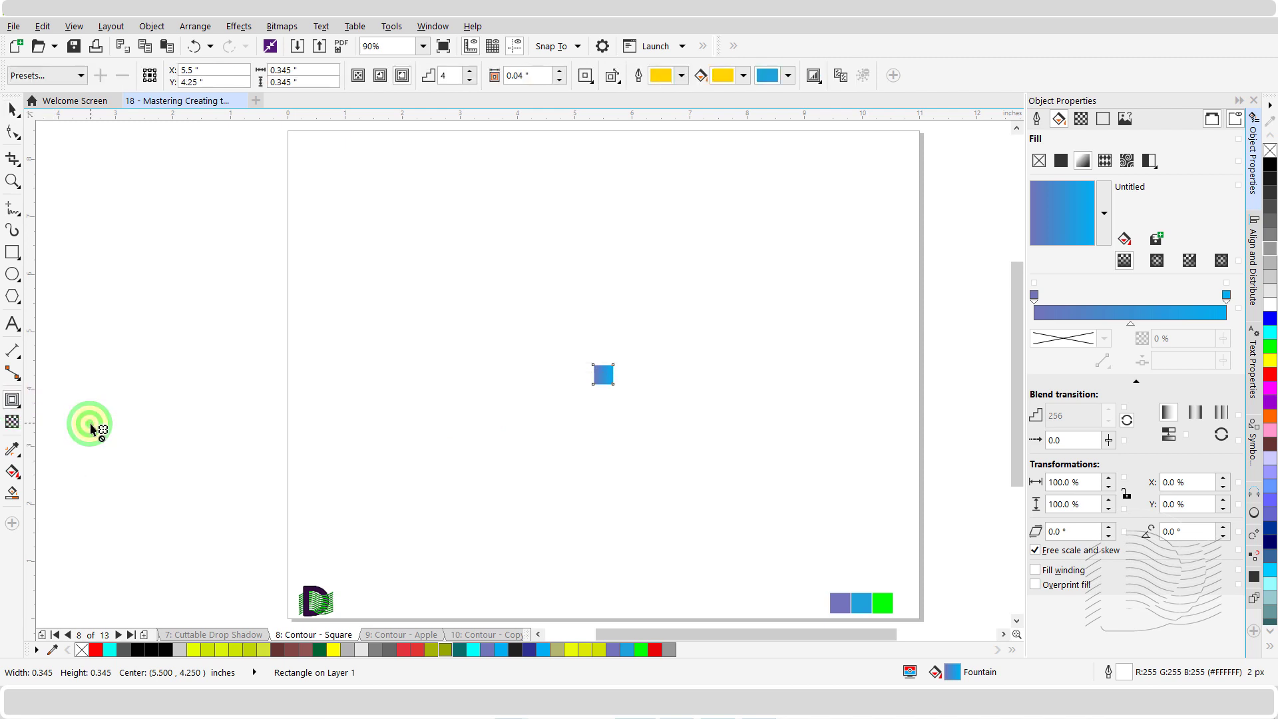
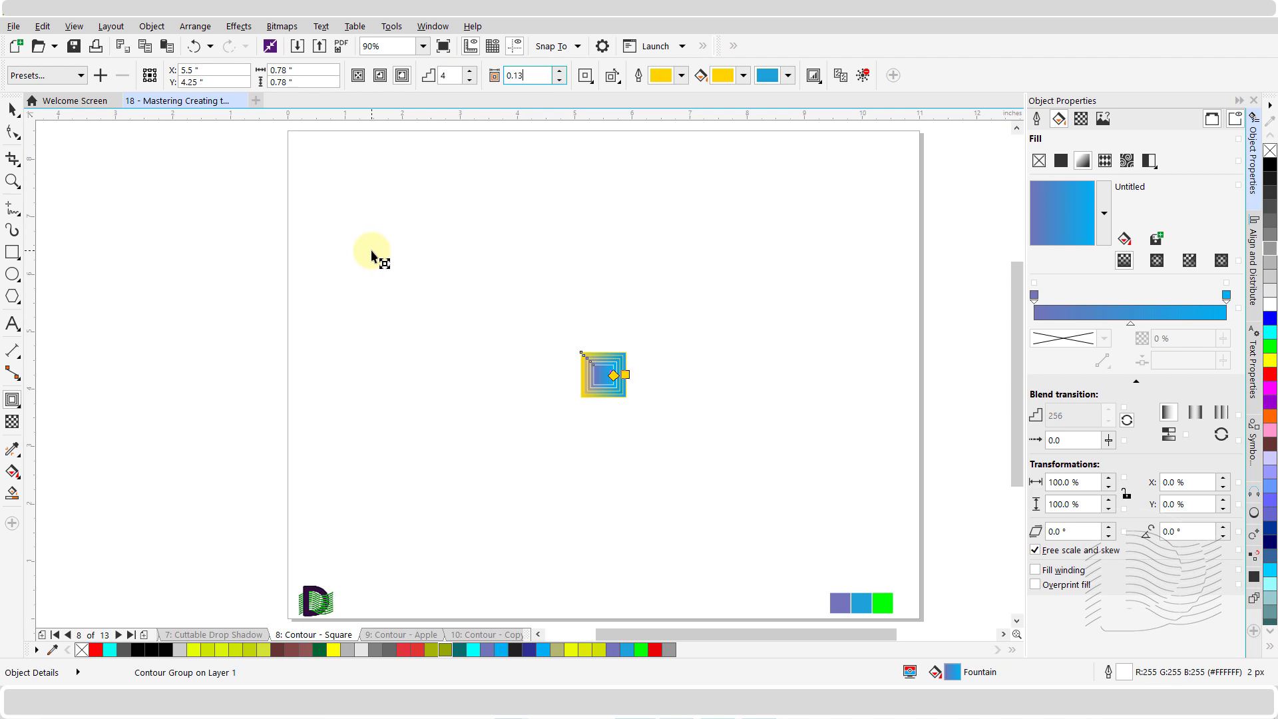
key("Return")
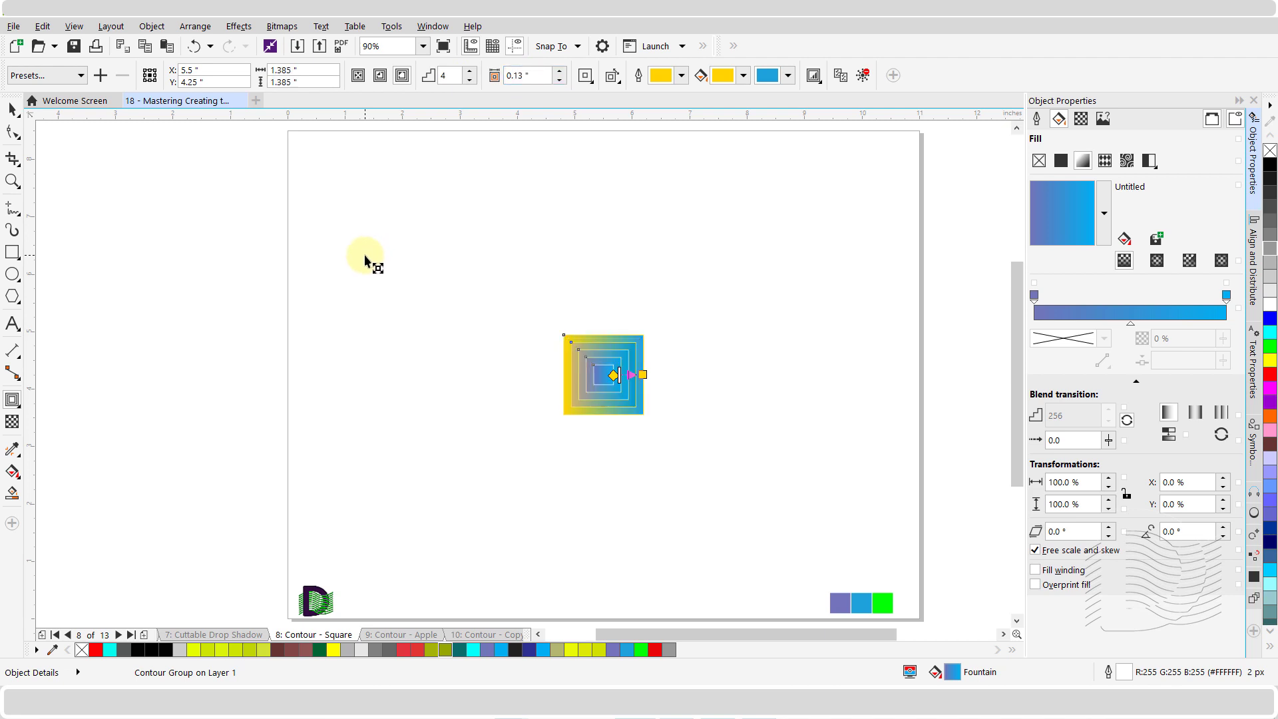
Step: Set the square's number of contour steps to 25
double_click(447, 75)
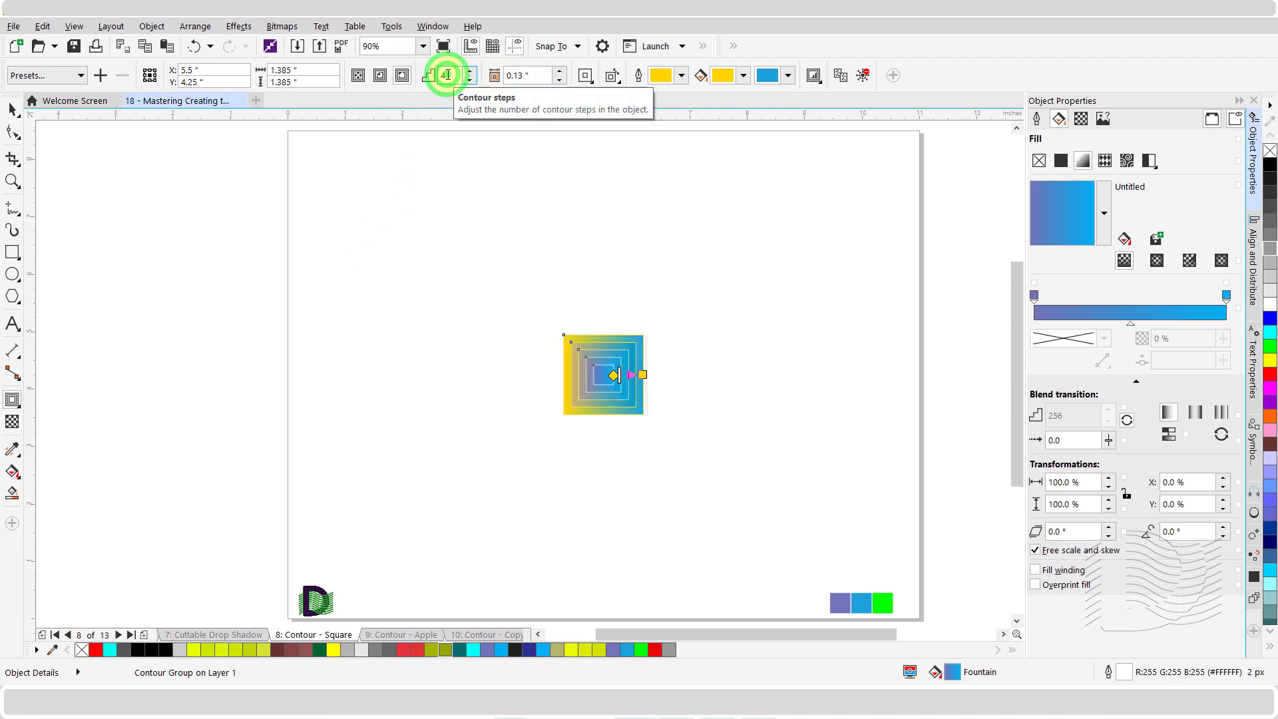
type("25")
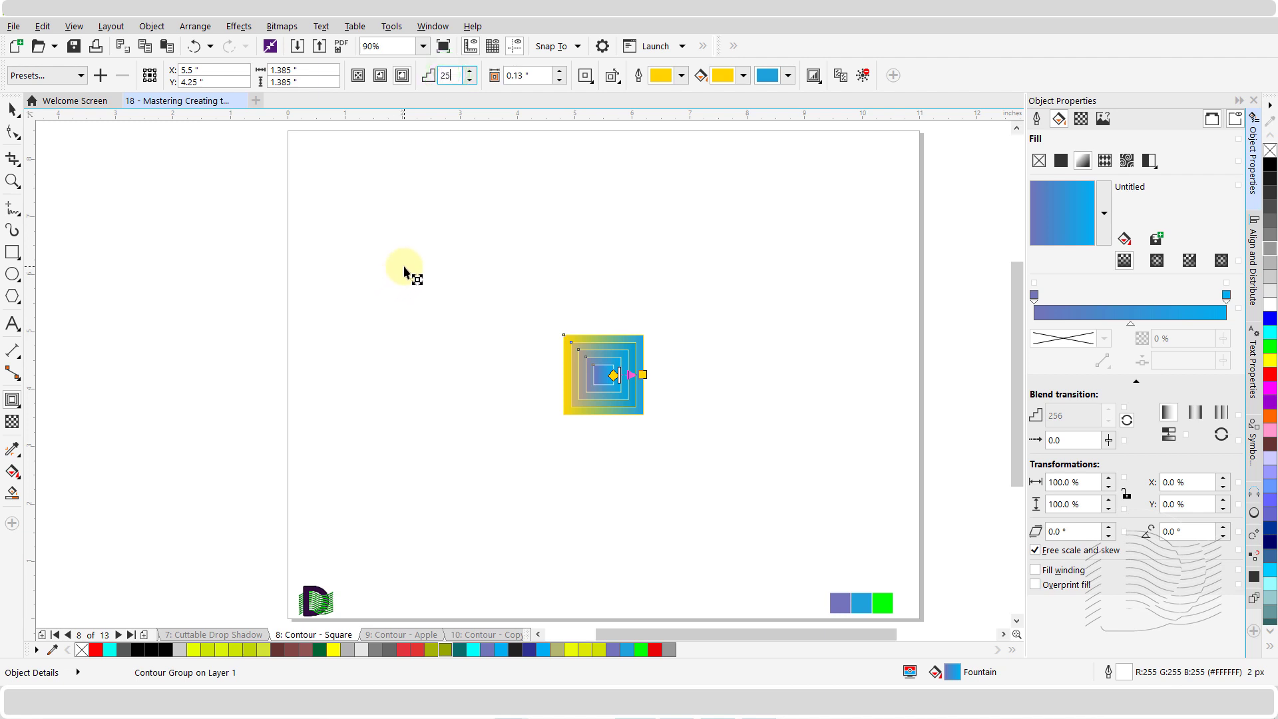
key("Return")
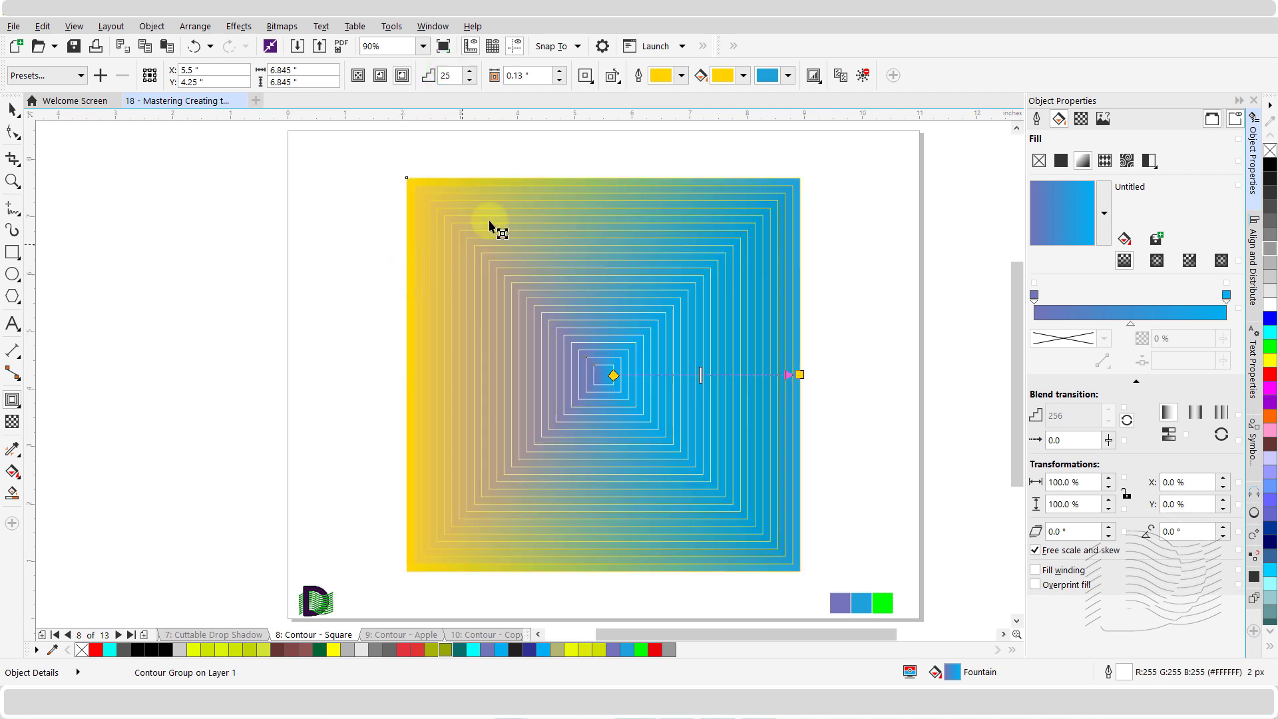
Step: Set the contour's outline colour to purple #7174B9 by sampling the purple swatch square on the page
left_click(682, 76)
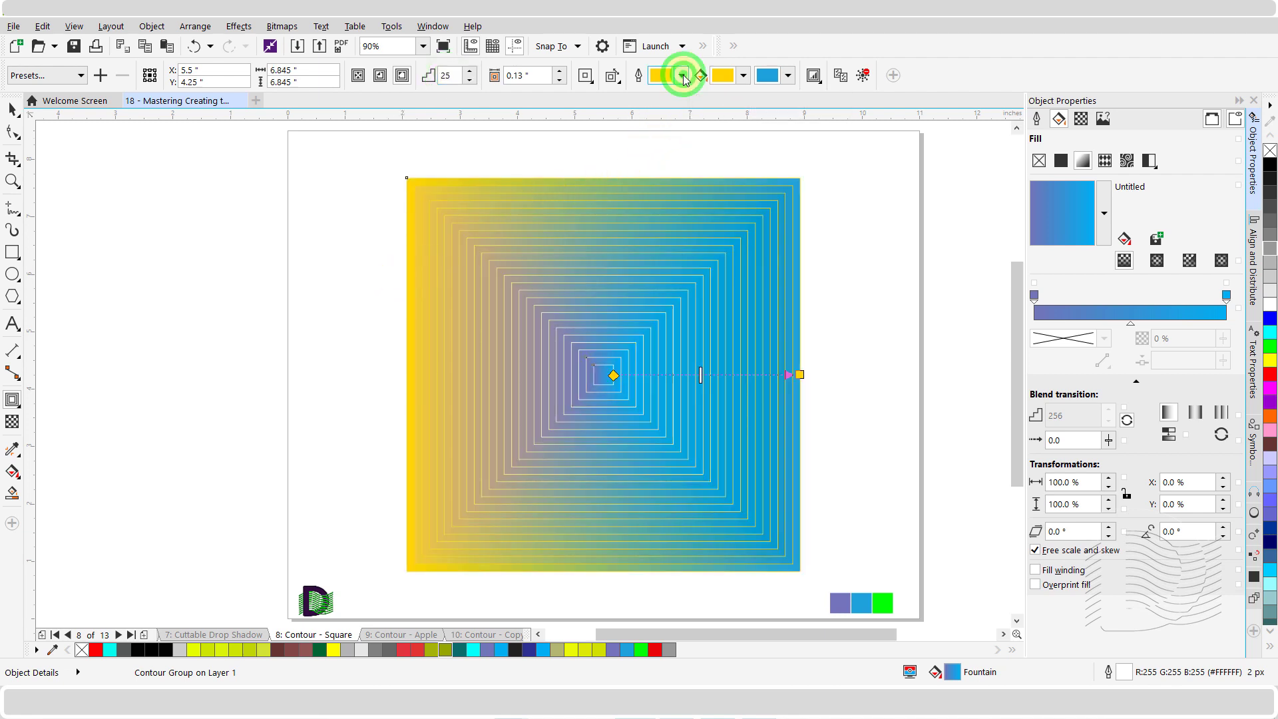
left_click(737, 116)
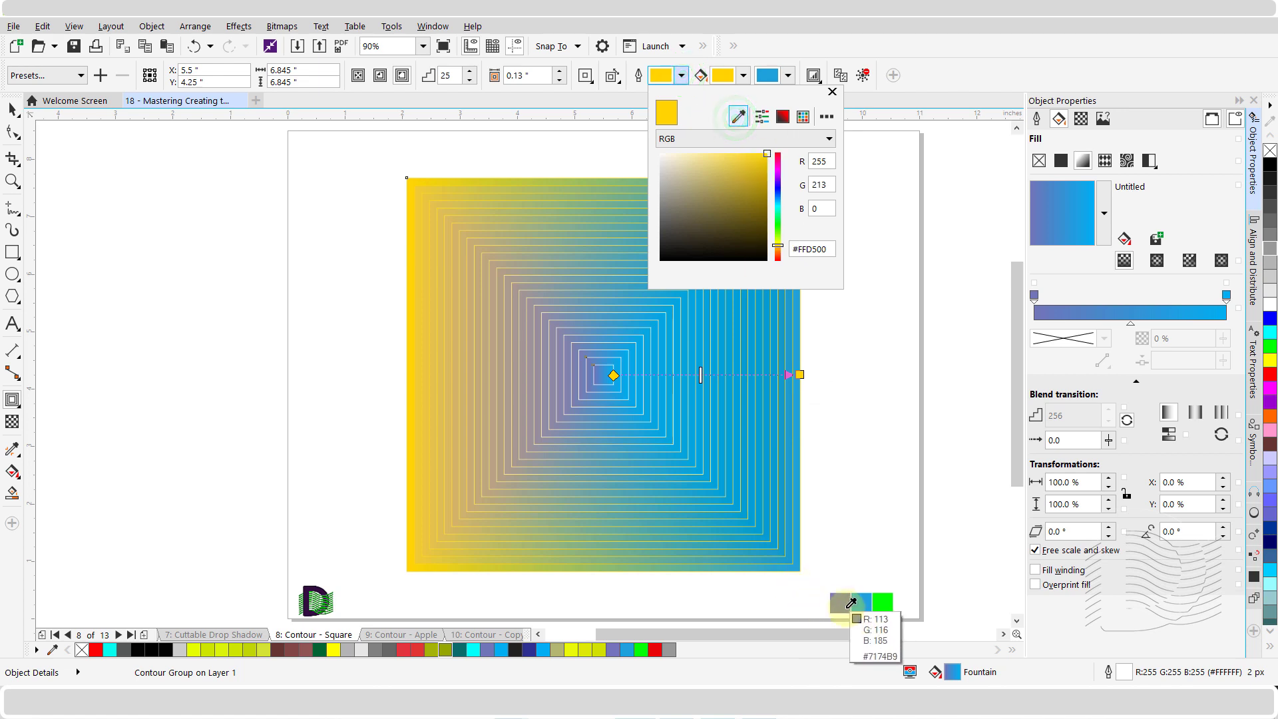
left_click(837, 602)
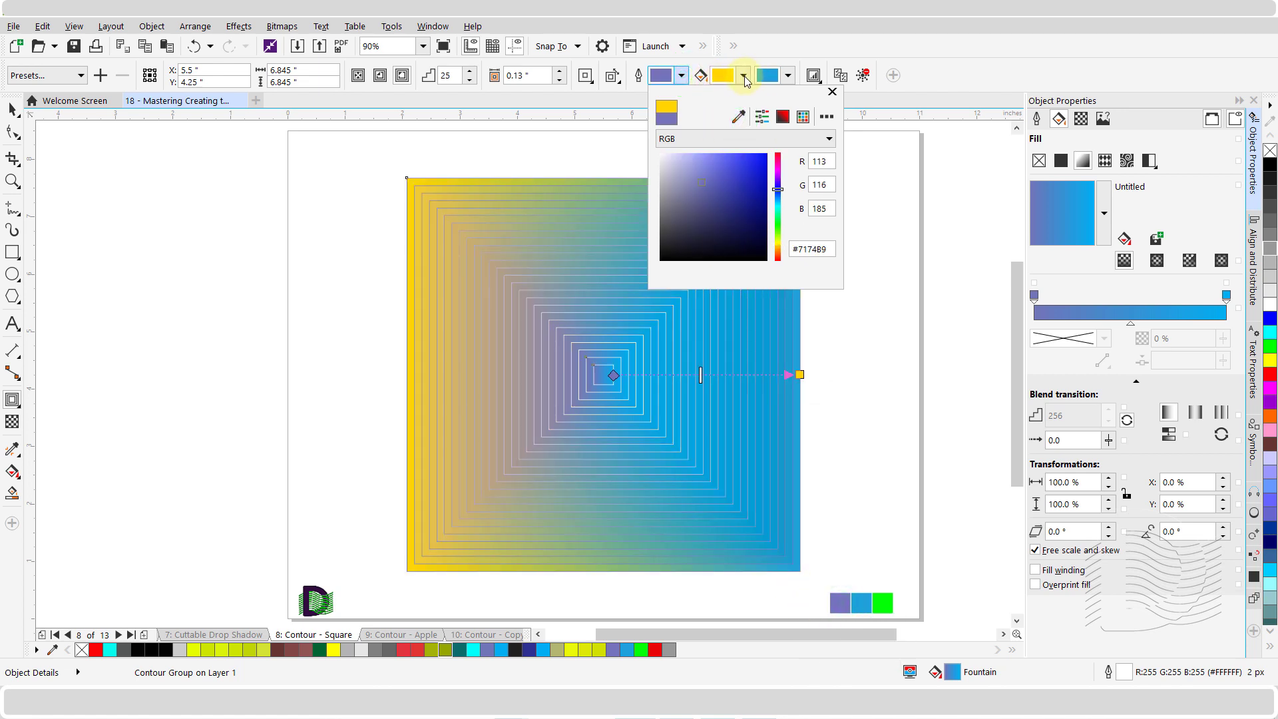
Step: Set the square contour's fill colour to purple #7174B9 by sampling the contour's outline colour
left_click(744, 75)
left_click(744, 75)
left_click(801, 116)
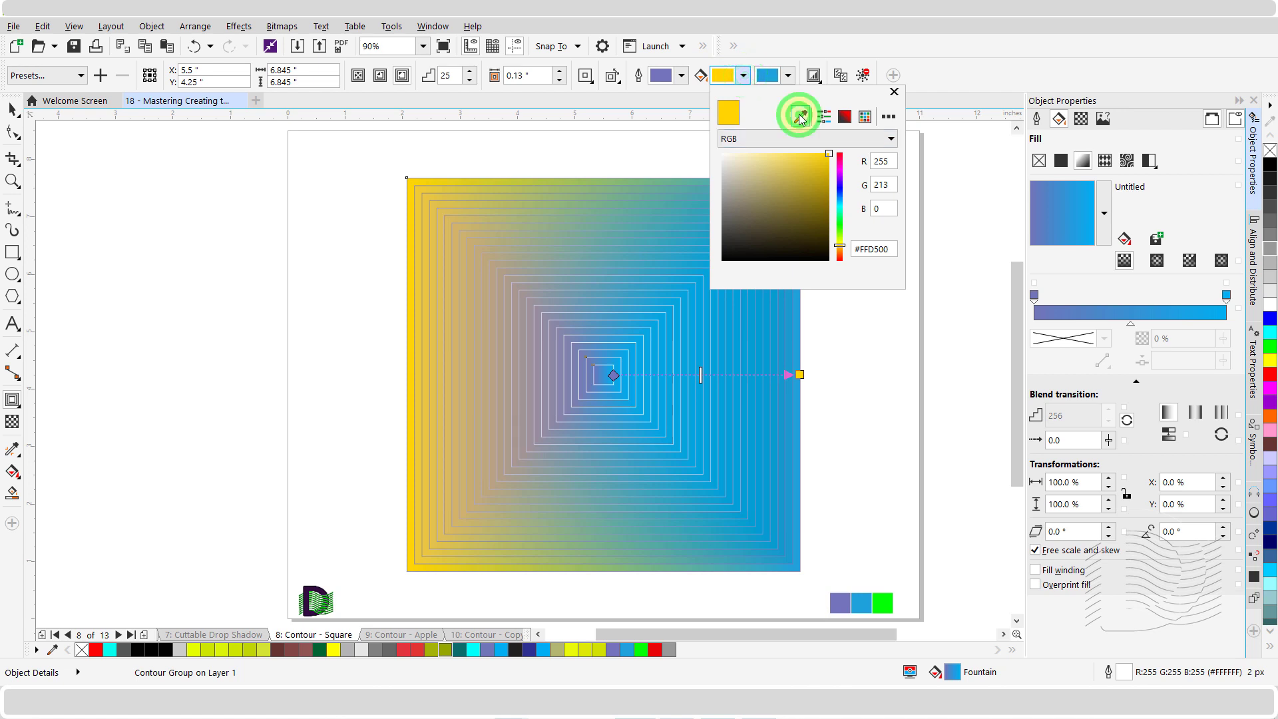
left_click(664, 74)
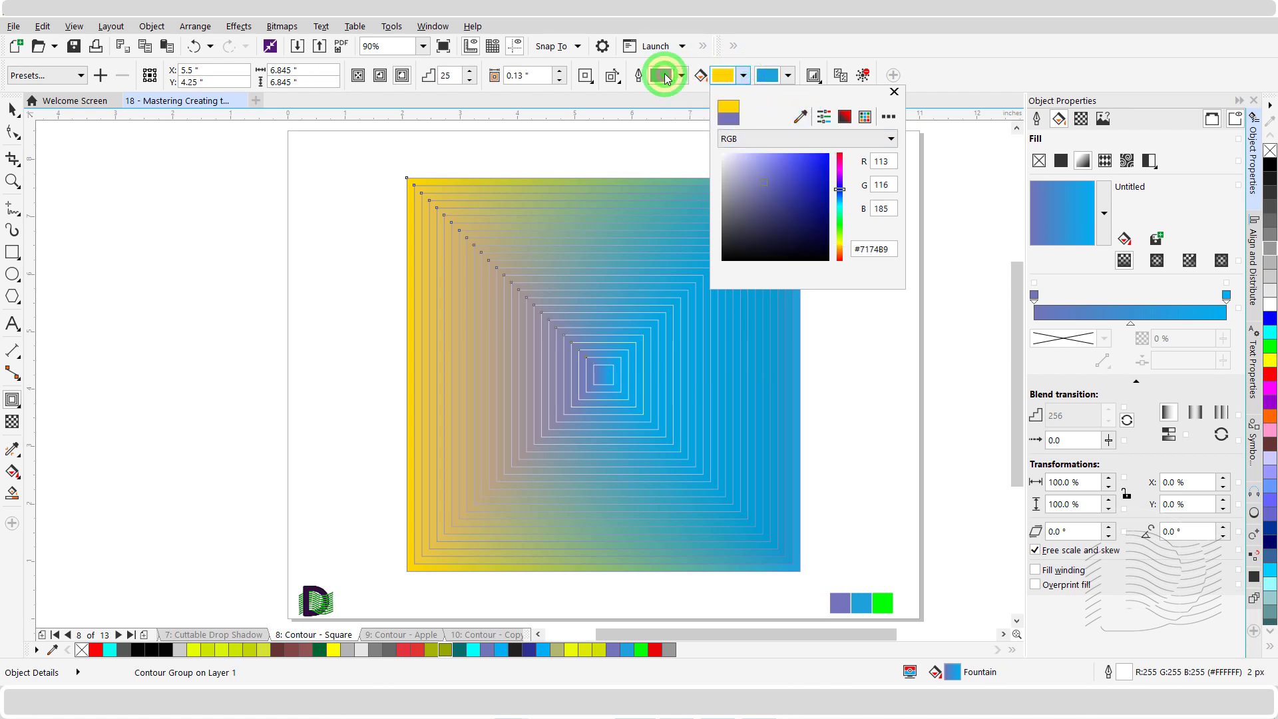
left_click(895, 92)
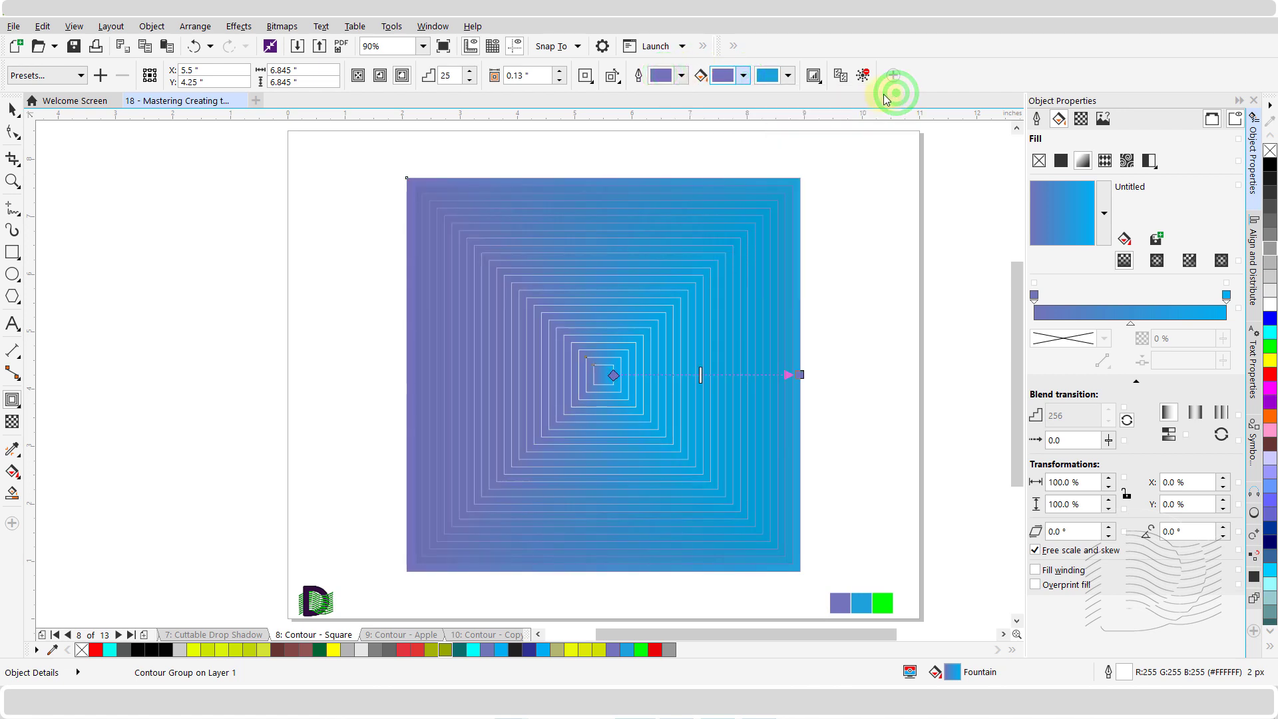
Step: Set the end colour of the square contour's fountain fill to green #02FE06 by sampling the green swatch square on the page
left_click(789, 76)
left_click(845, 117)
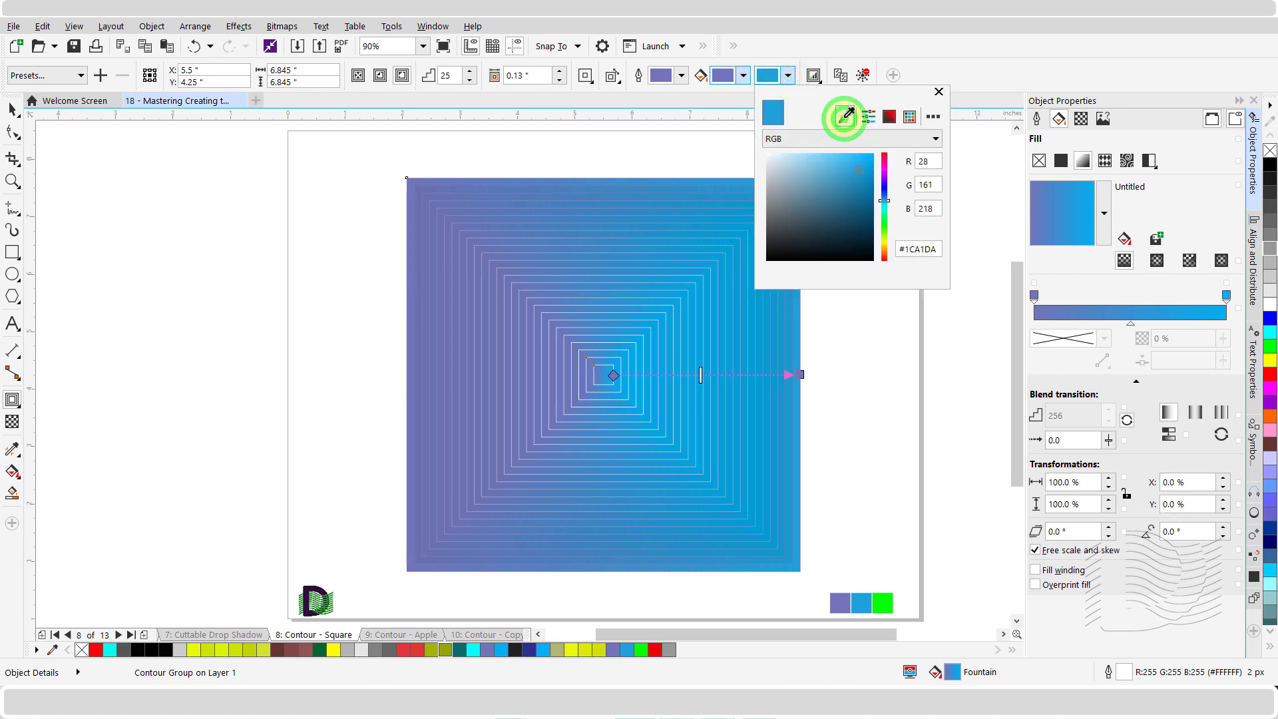
left_click(888, 605)
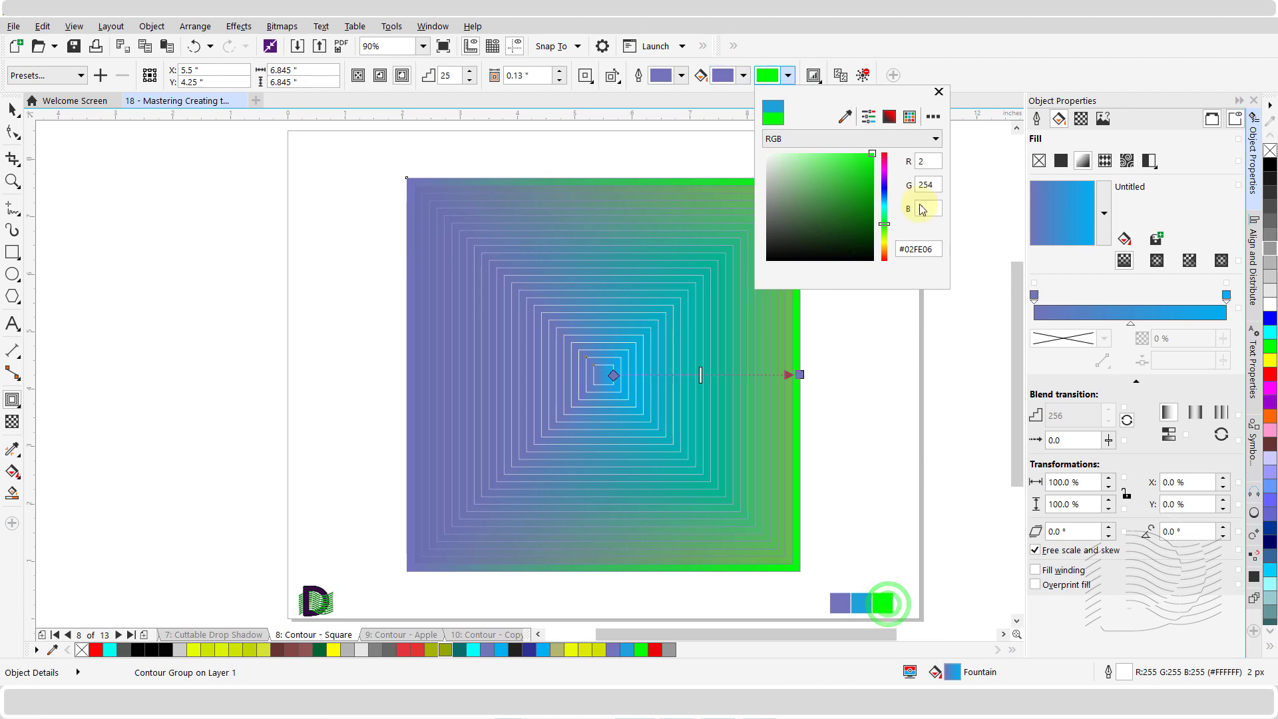
left_click(939, 92)
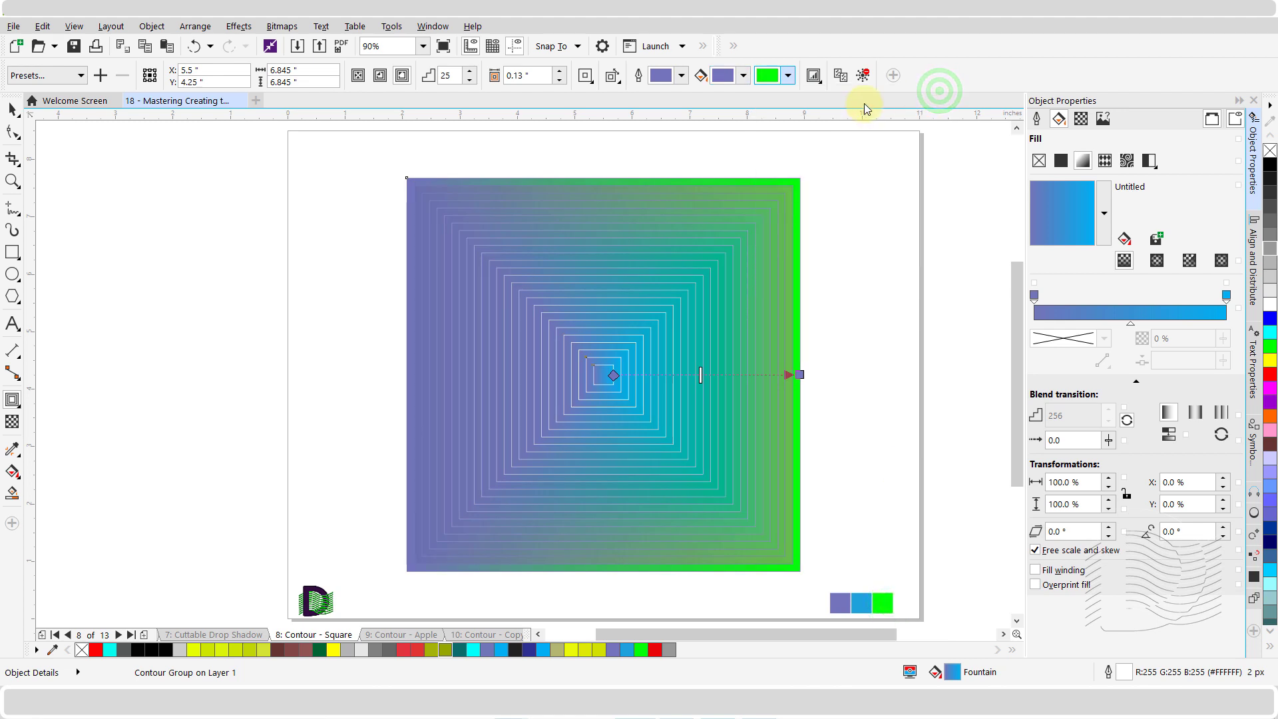
Step: Try clockwise and counterclockwise contour colours on the square and return to linear contour colours
left_click(617, 82)
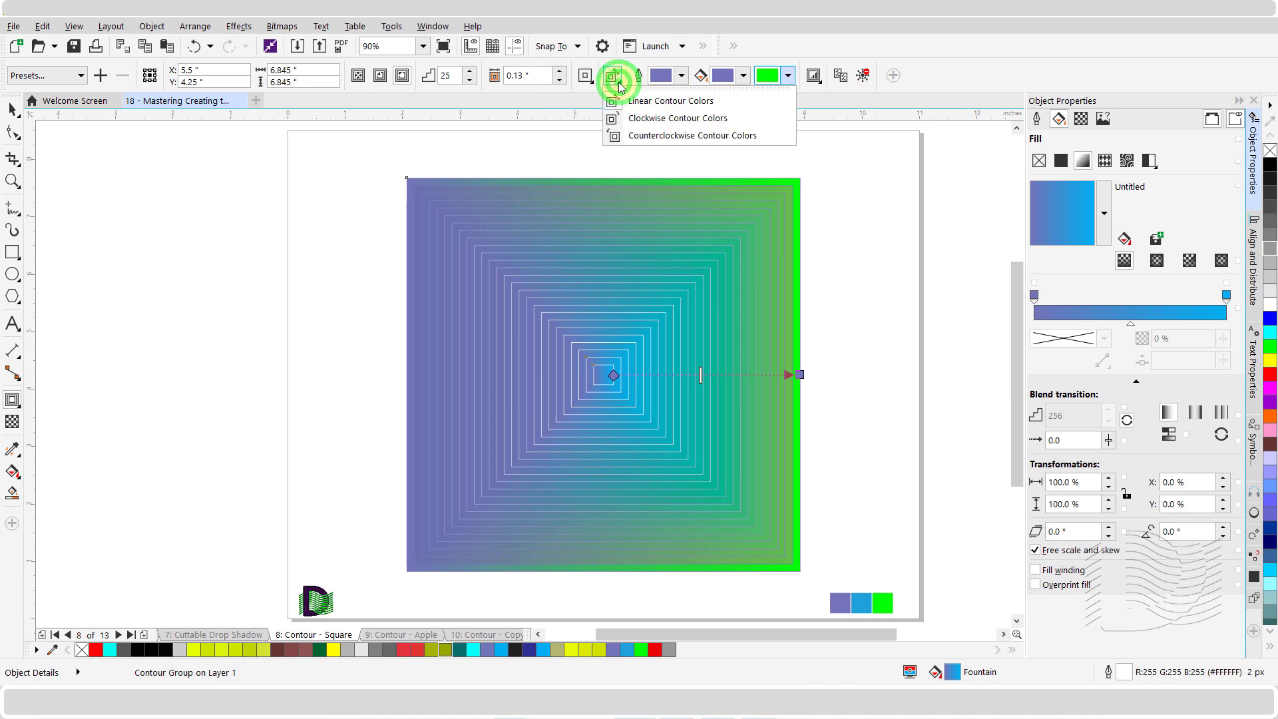
left_click(704, 119)
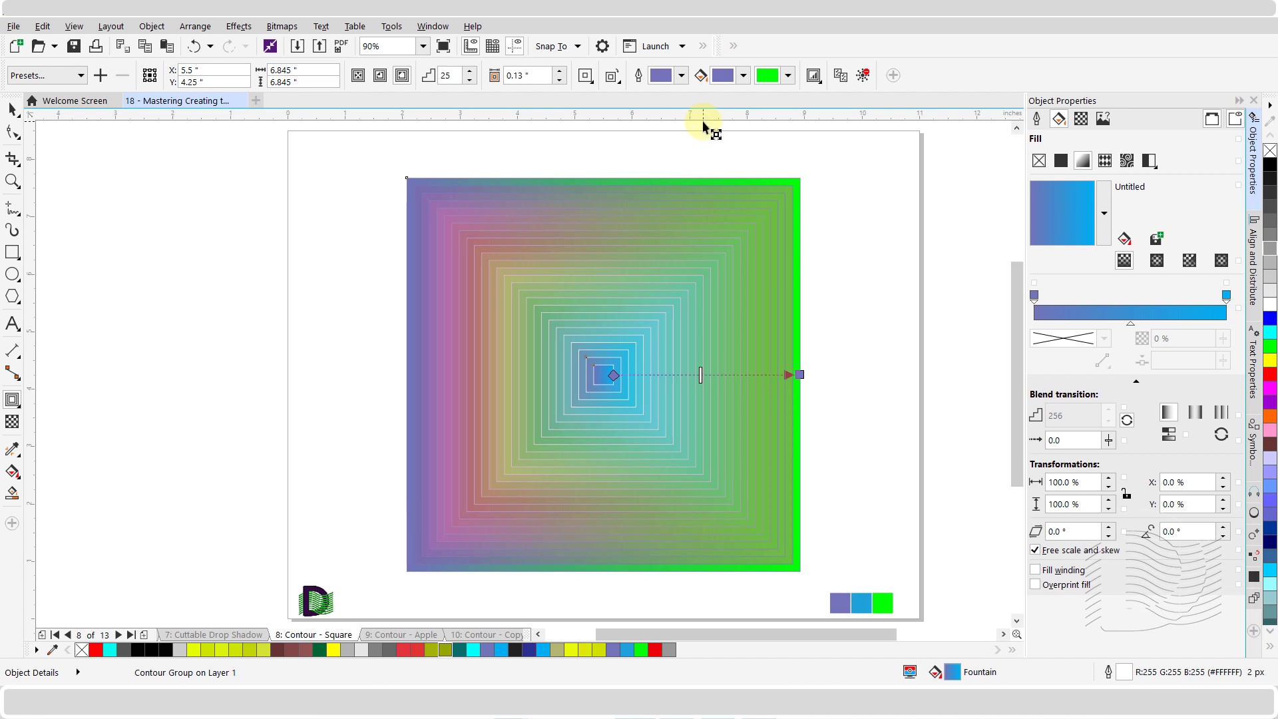
left_click(618, 81)
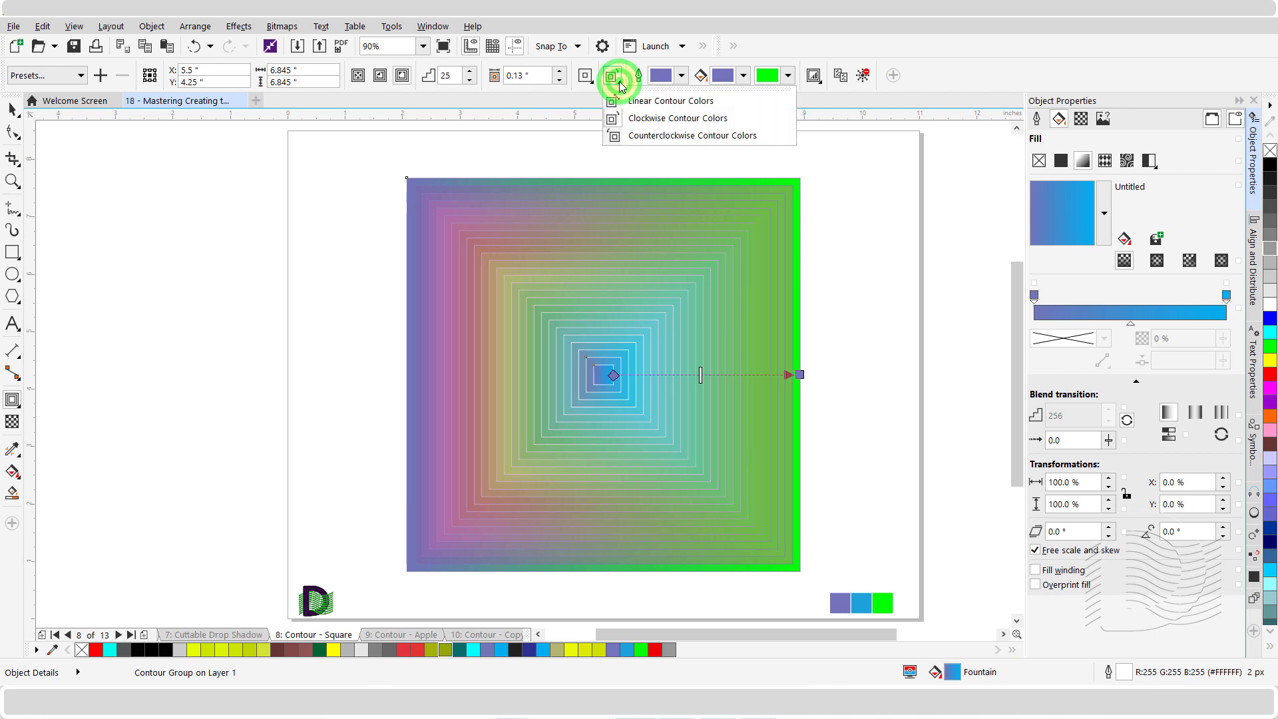
left_click(666, 137)
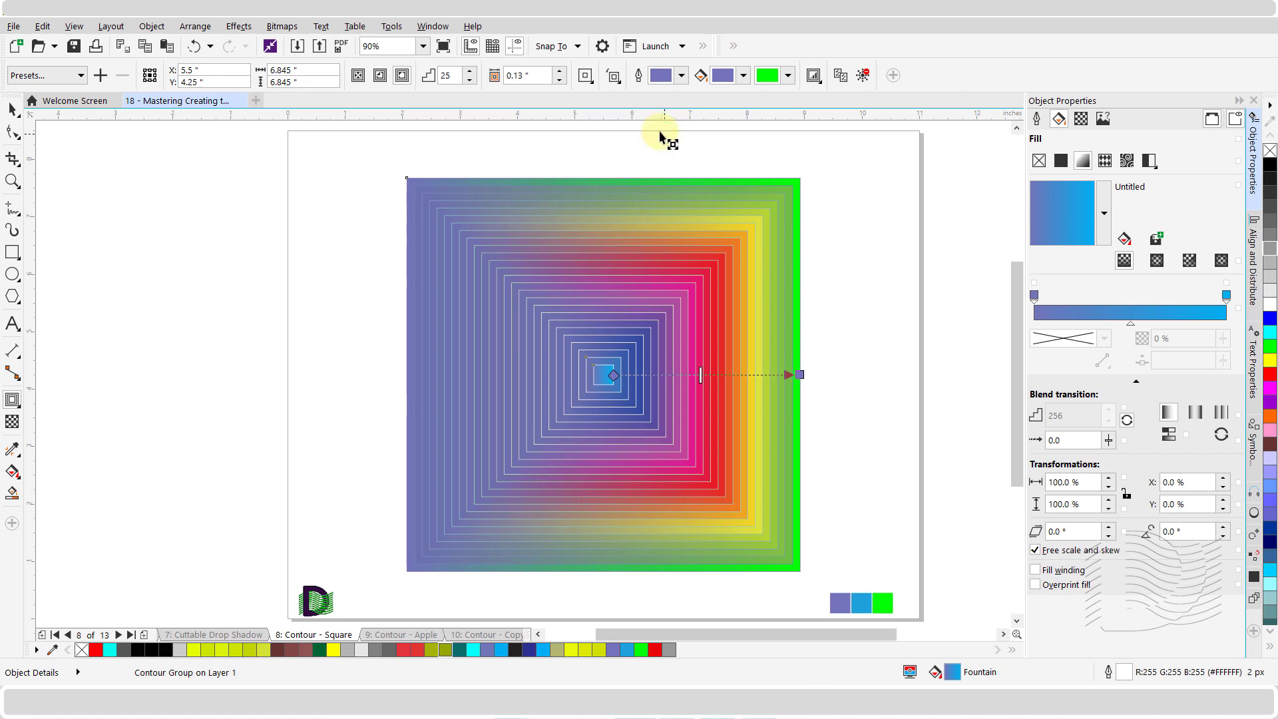
left_click(618, 81)
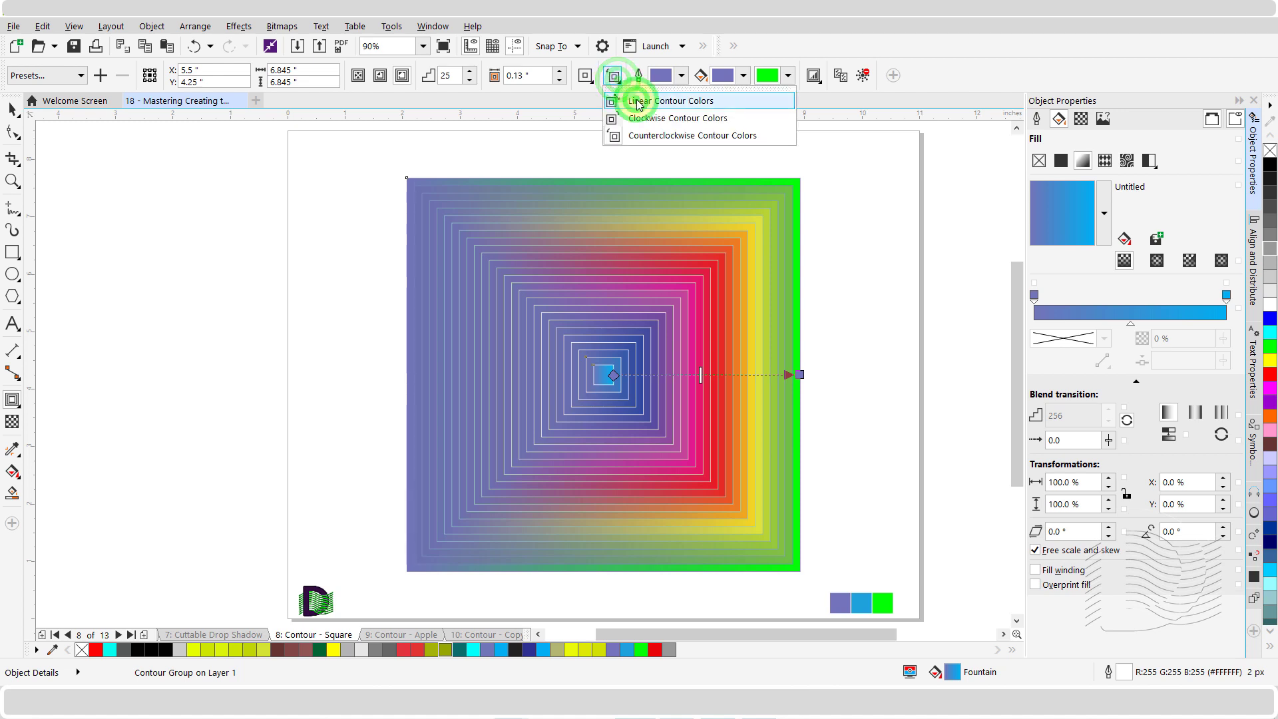
left_click(636, 99)
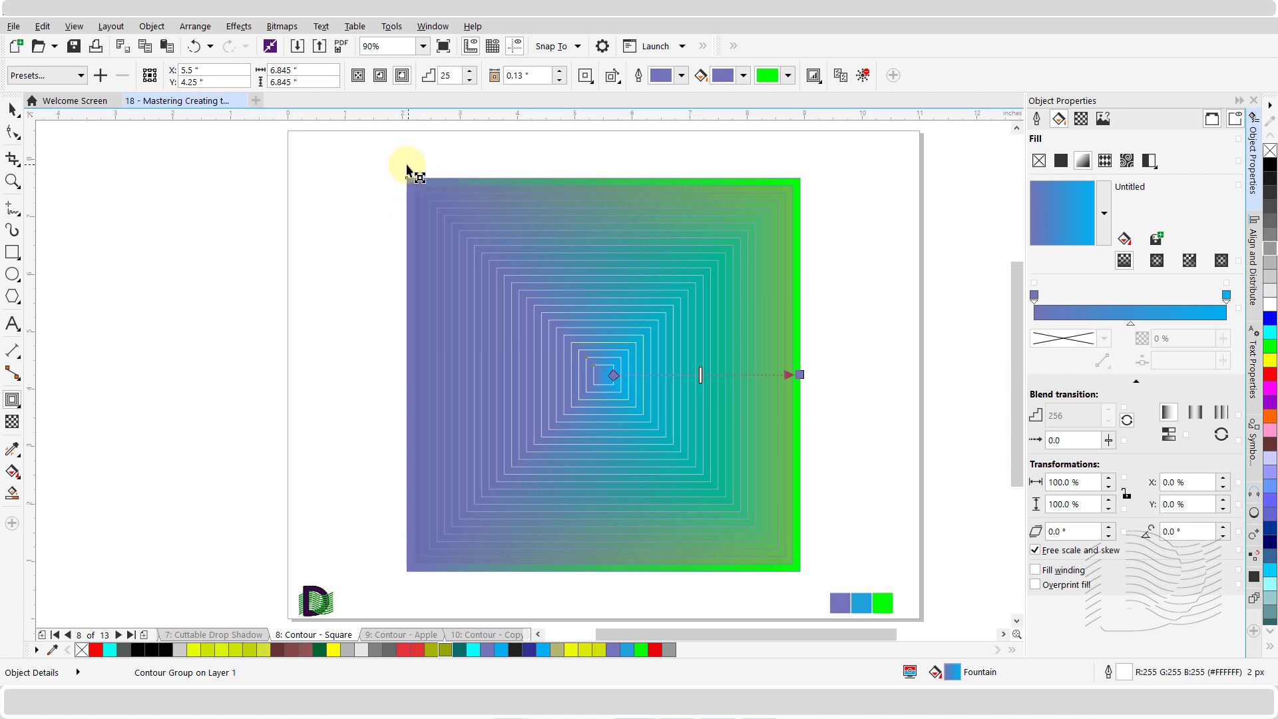
Step: Try bevel corners on the square's contour and change them to round corners
left_click(591, 83)
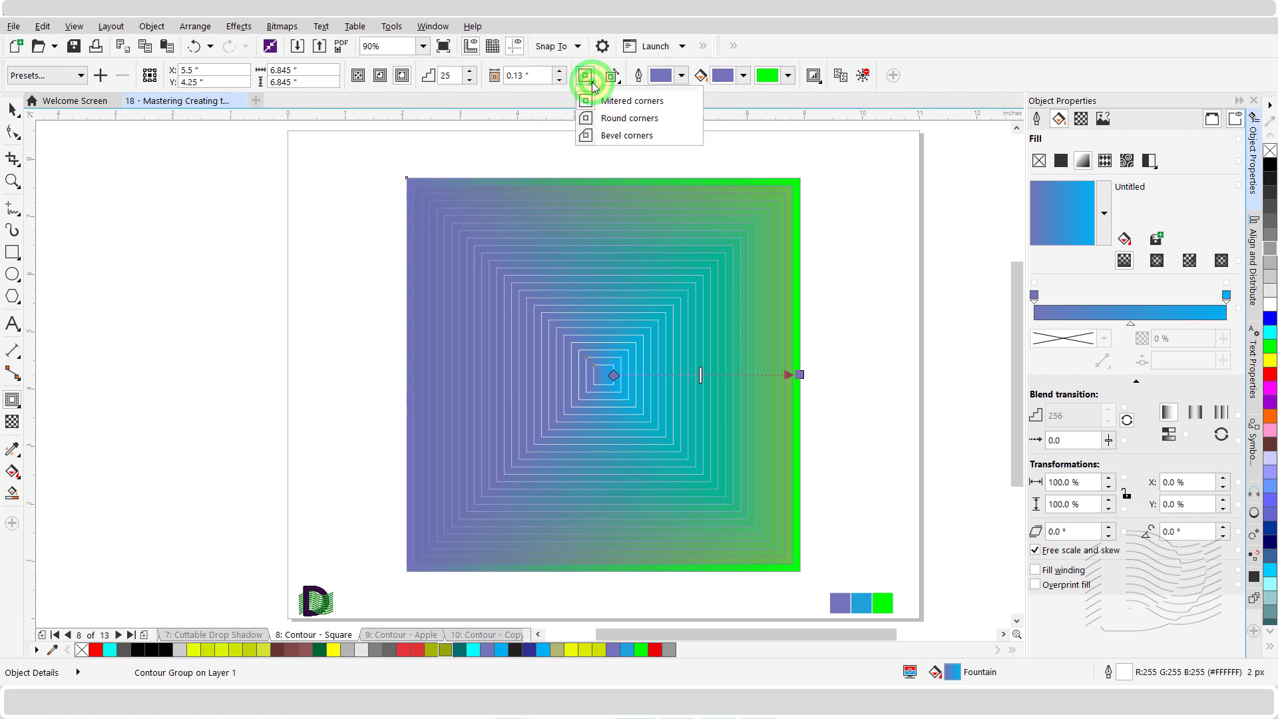
left_click(626, 137)
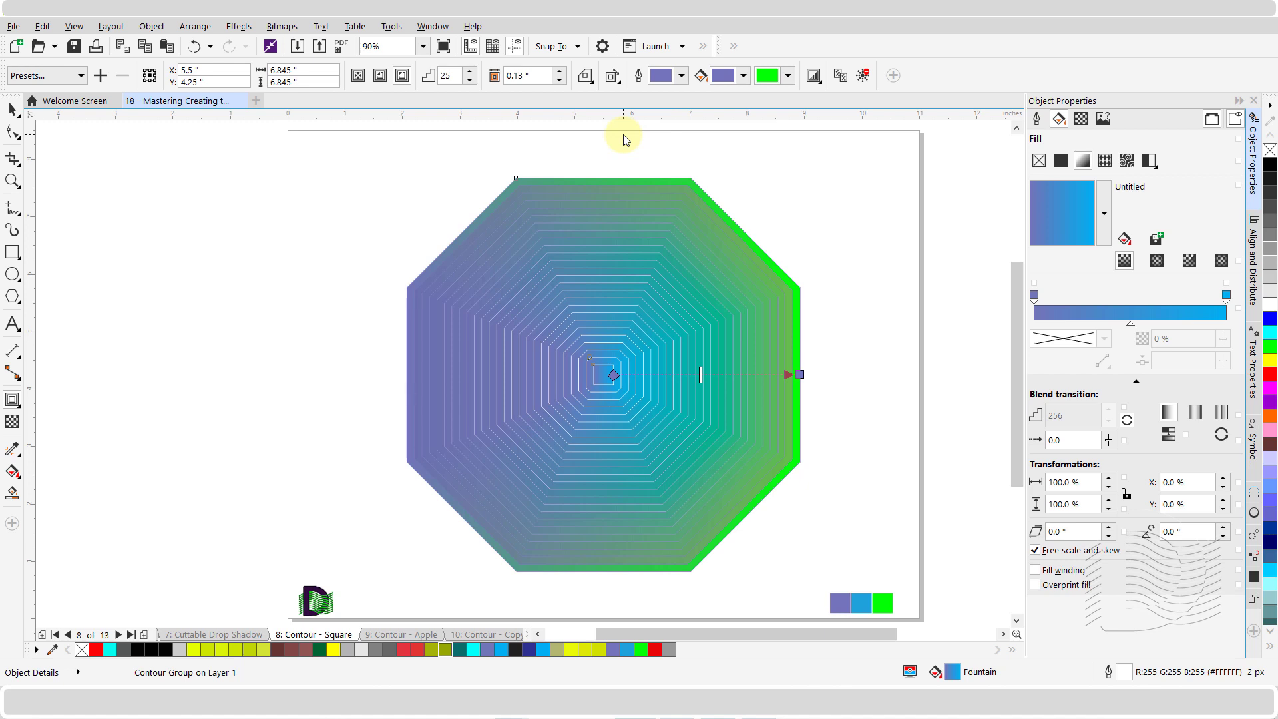
left_click(592, 86)
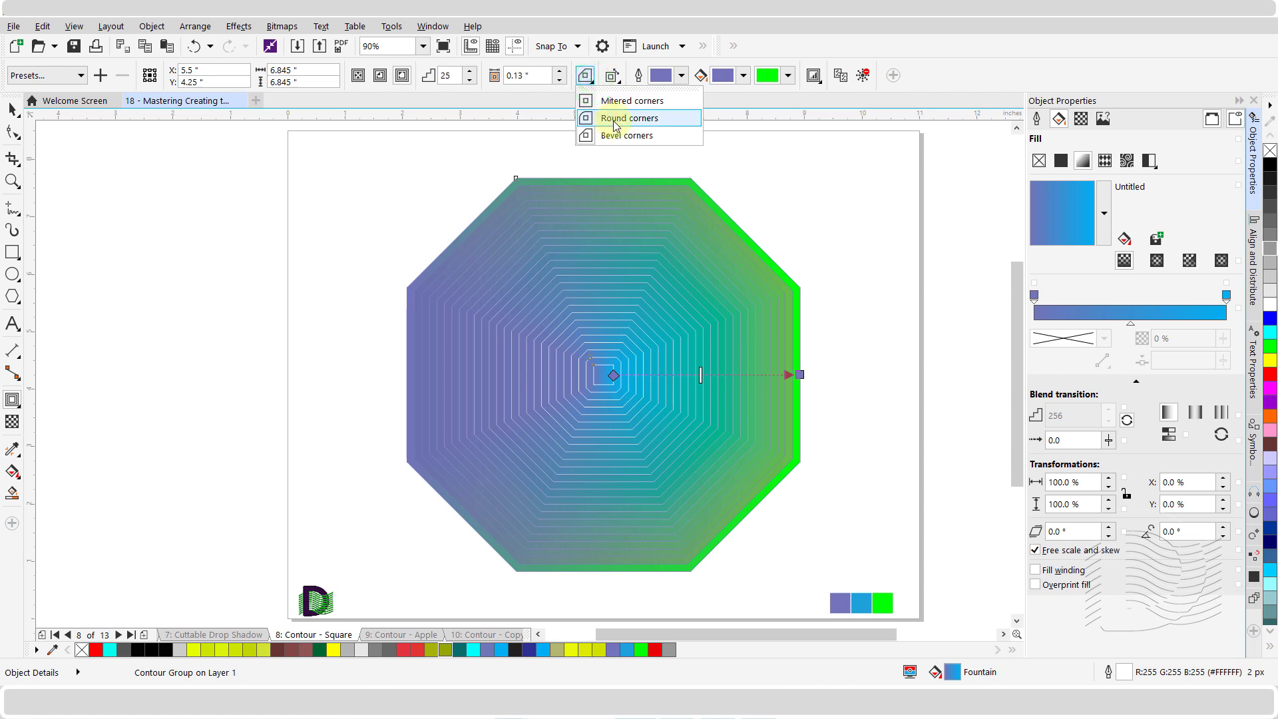
left_click(614, 120)
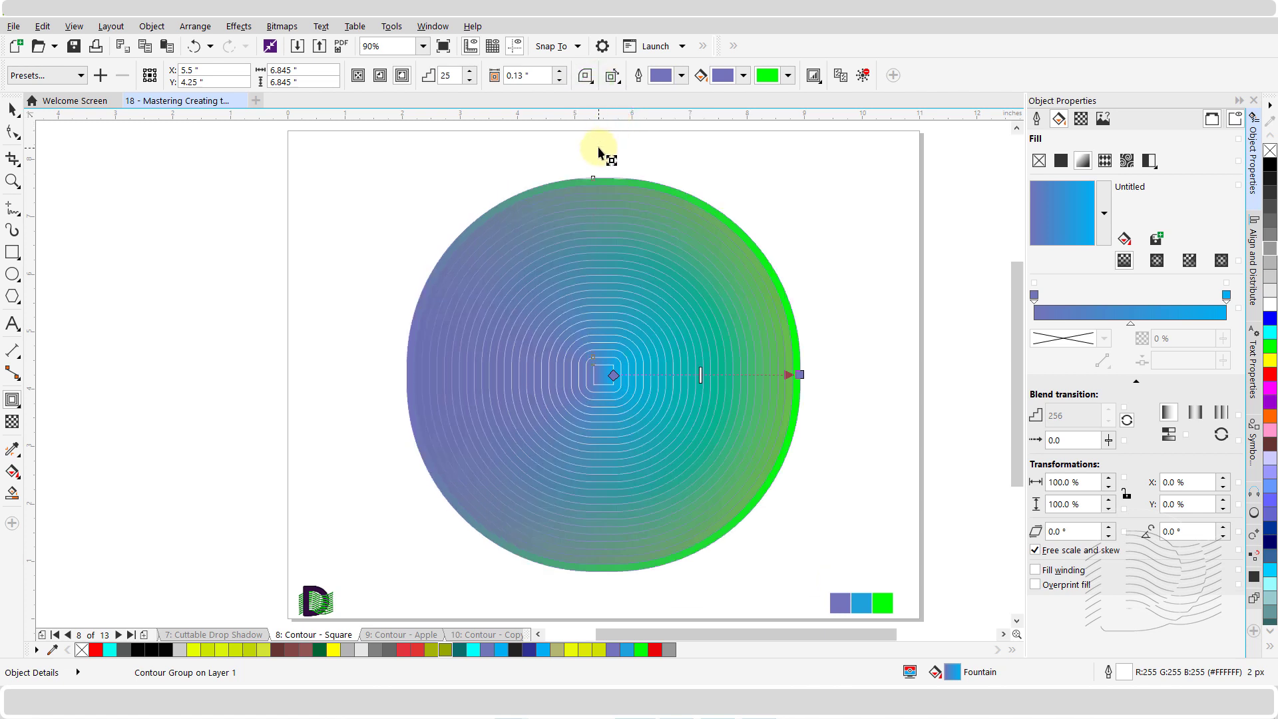
Step: On page 9, add a to-center contour to the apple group and set its offset to 0.09 inch
left_click(393, 634)
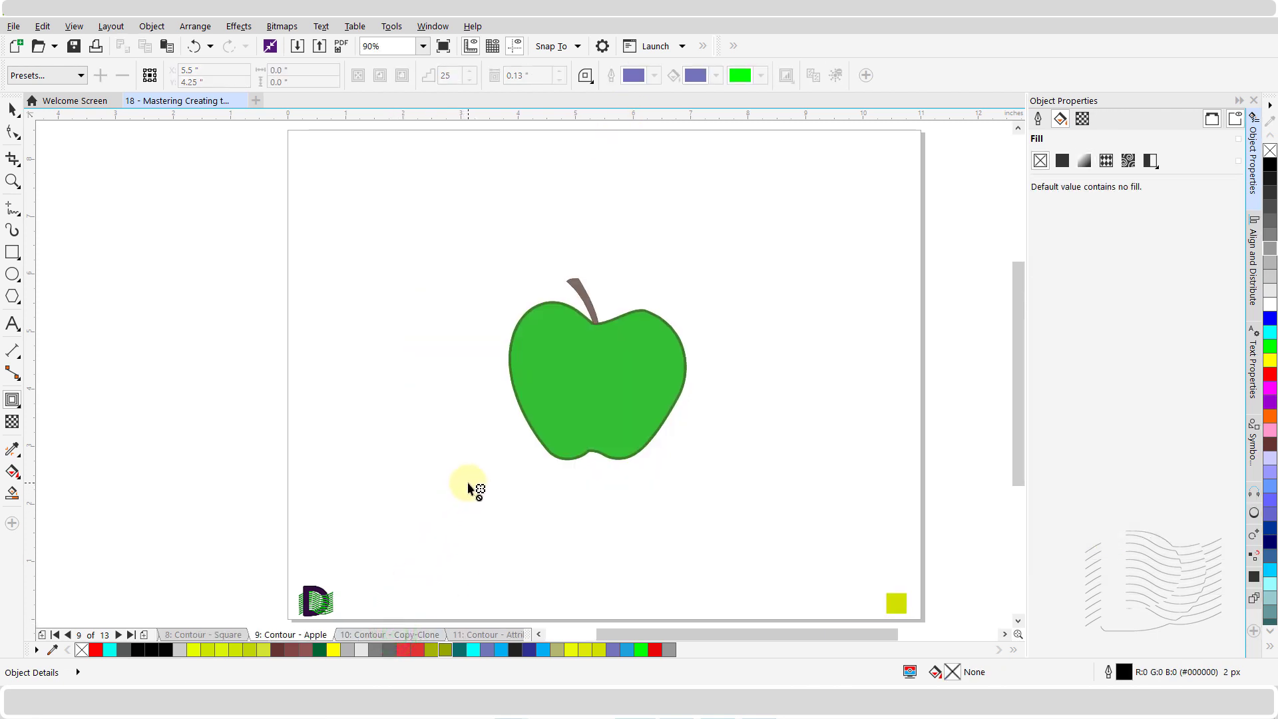
left_click(593, 380)
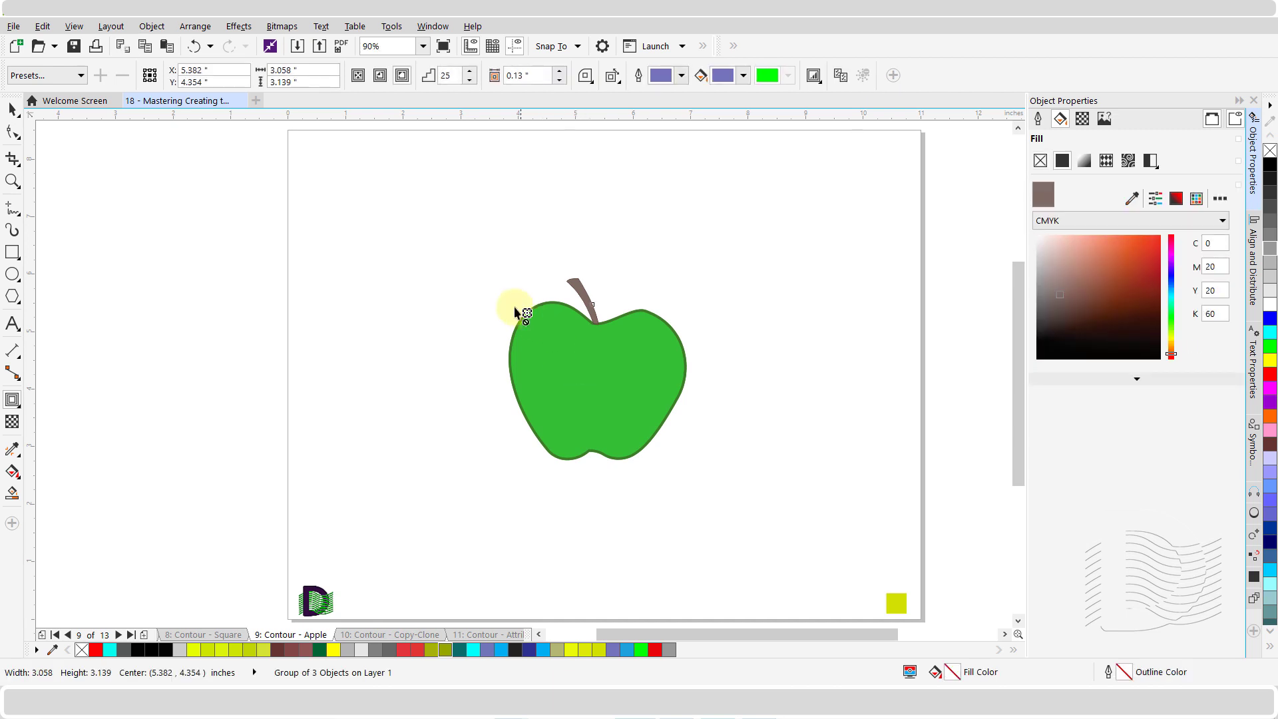
left_click(359, 77)
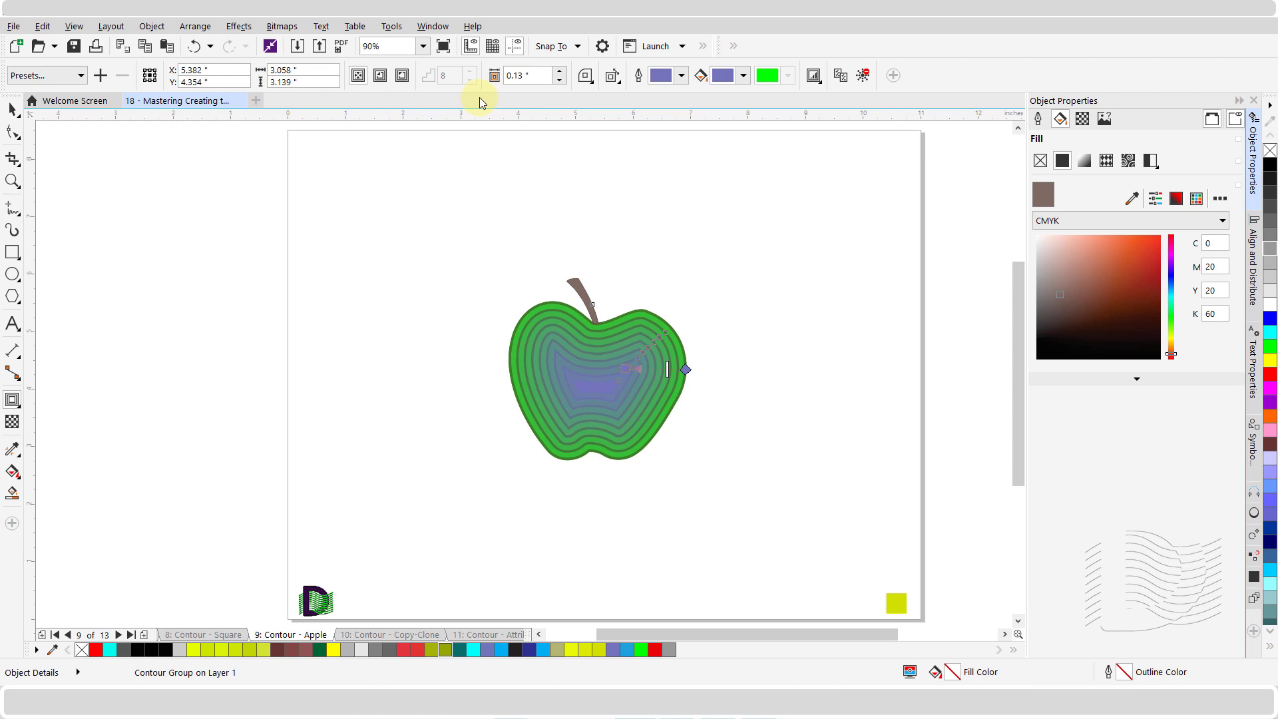
left_click(529, 75)
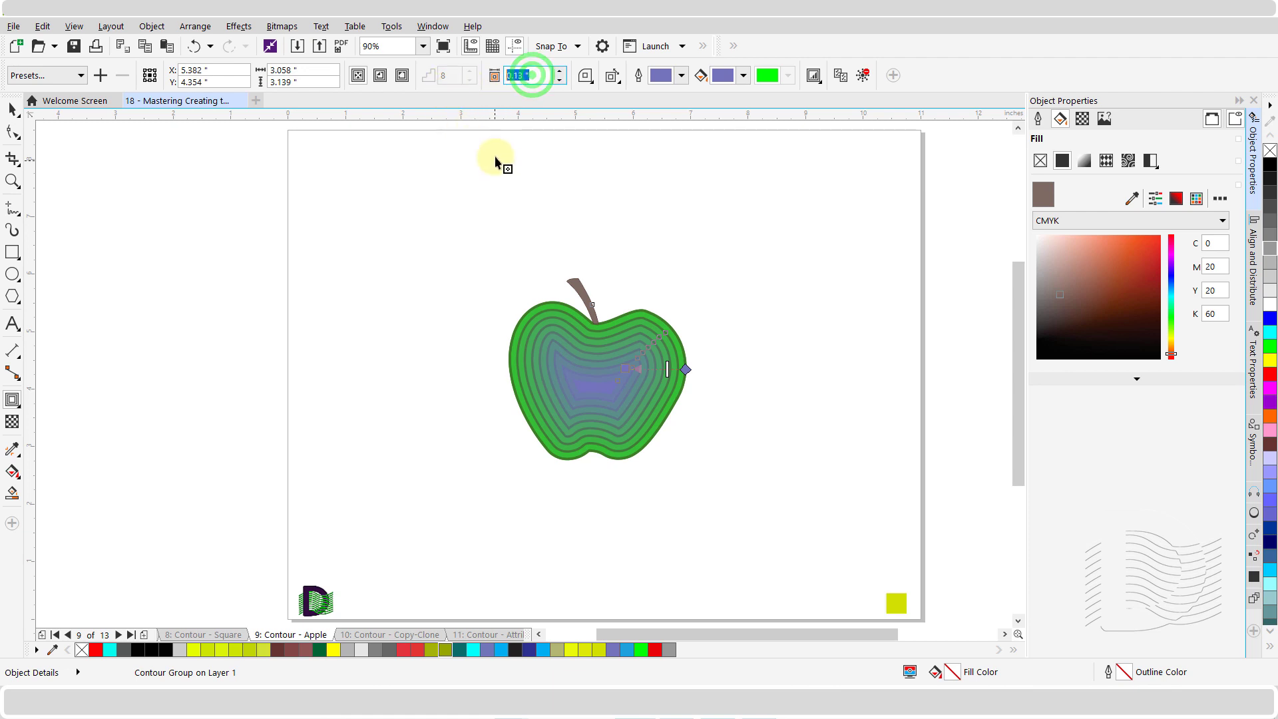
type("0.0")
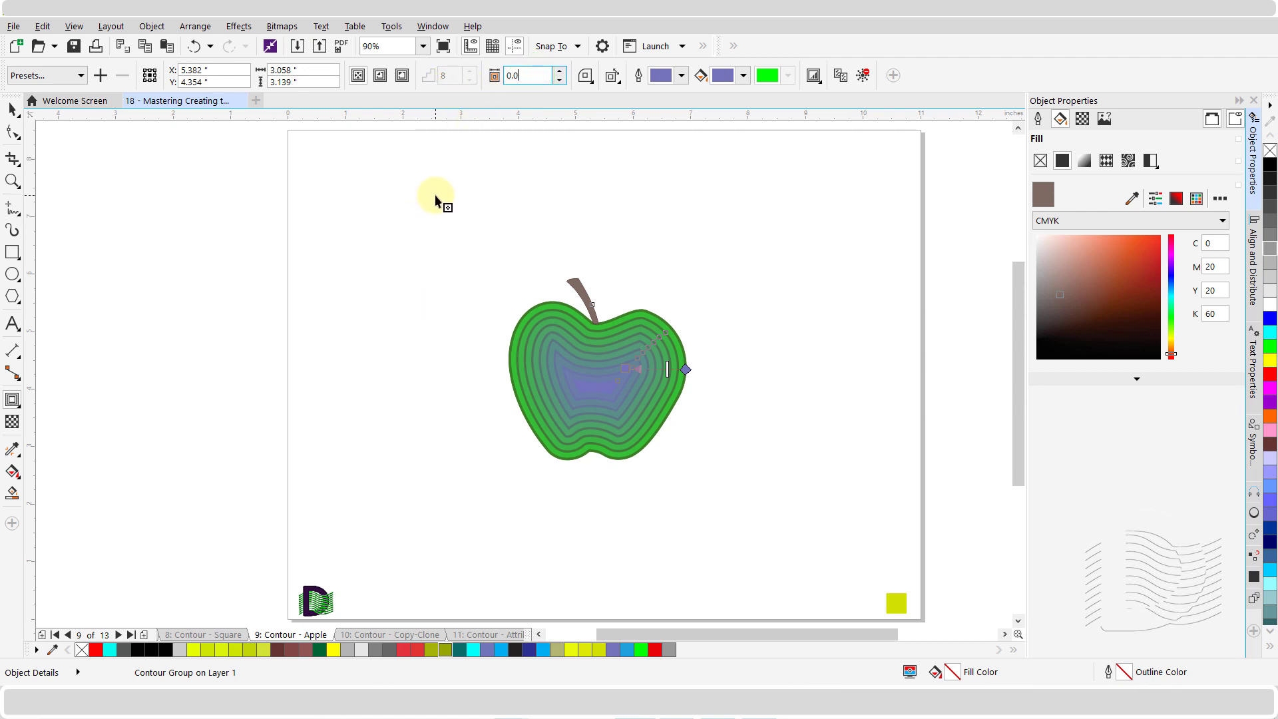
type("9")
key("Return")
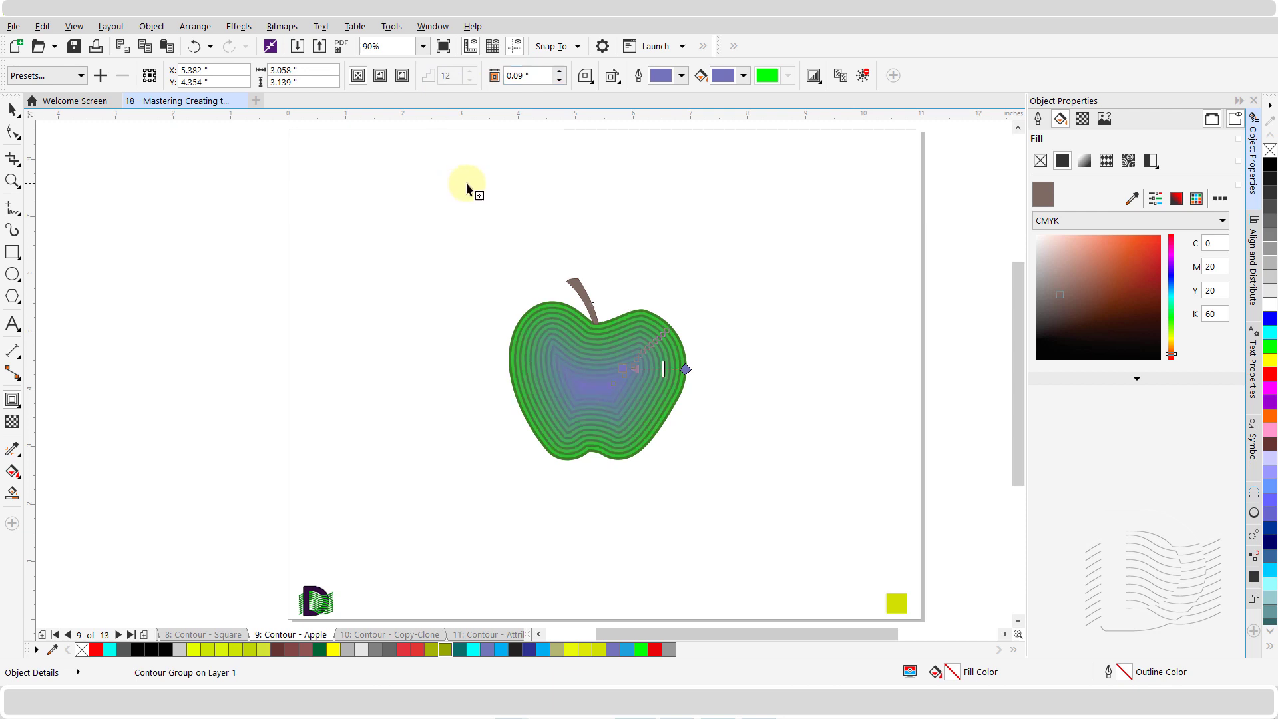
Step: Set the apple contour's outline and fill colours to yellow-green #D1E003, sampling the page's swatch square and the contour's outline colour
left_click(681, 76)
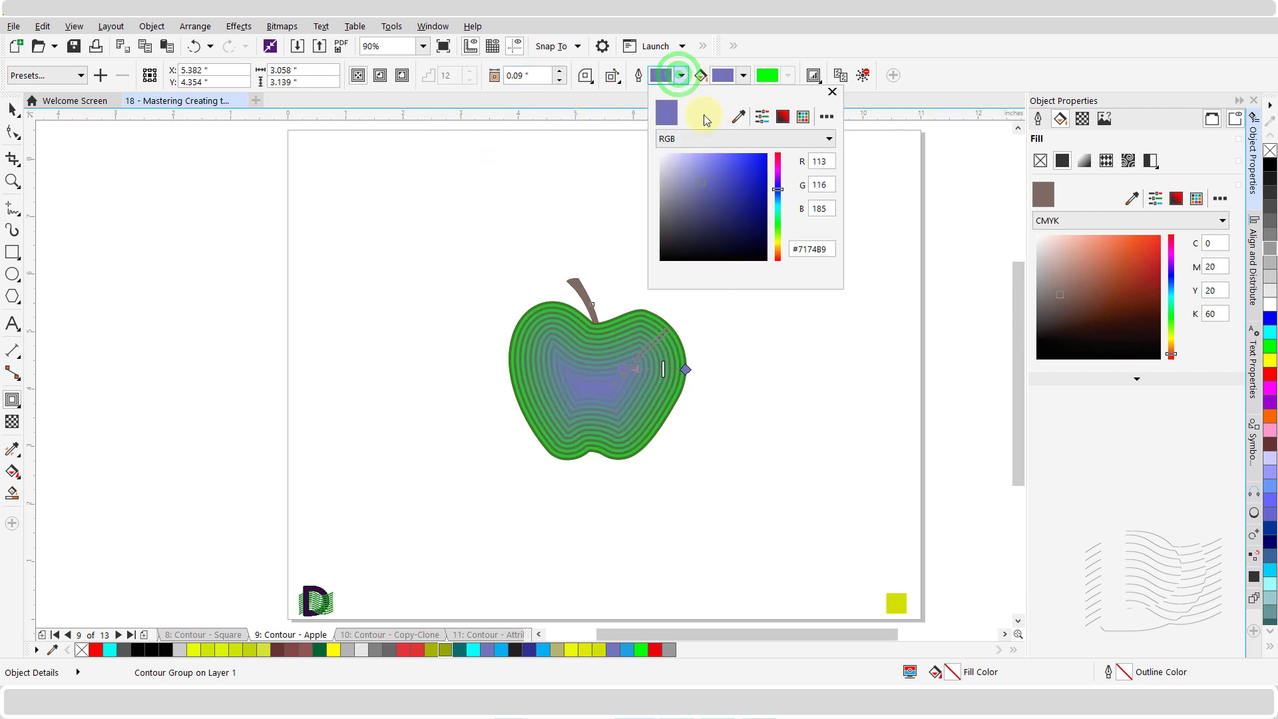
left_click(737, 116)
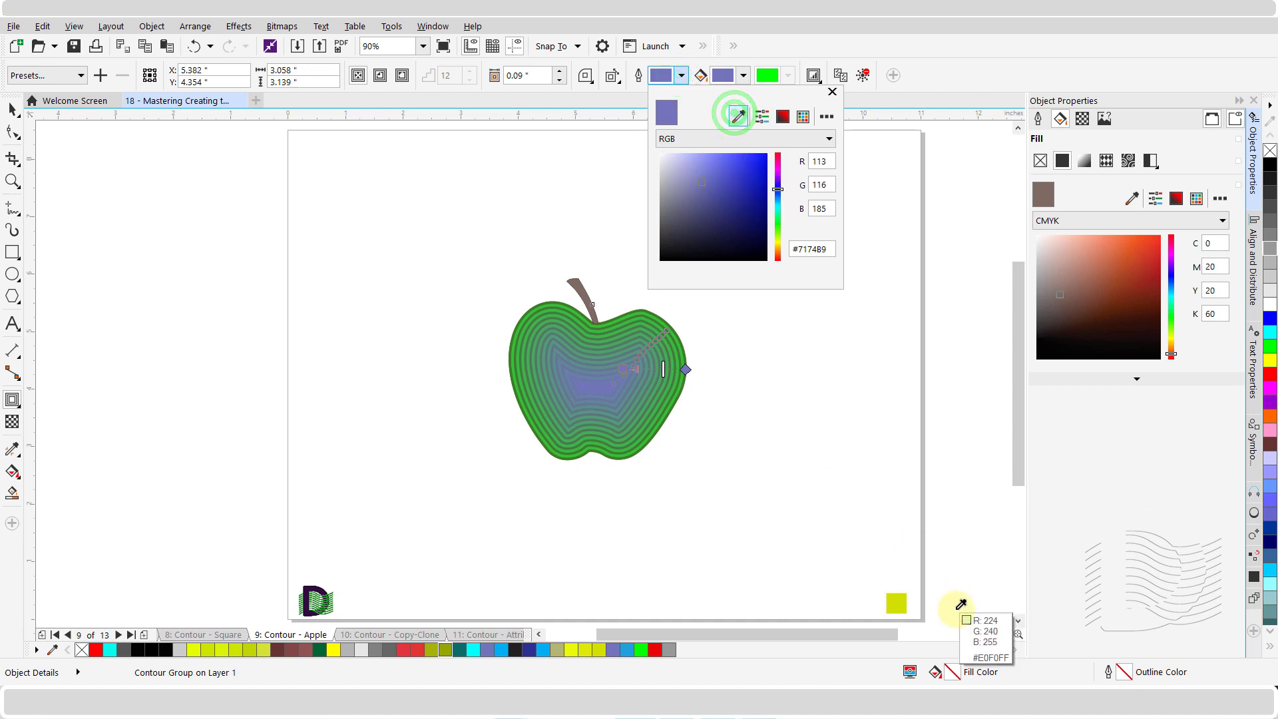
left_click(896, 602)
left_click(743, 78)
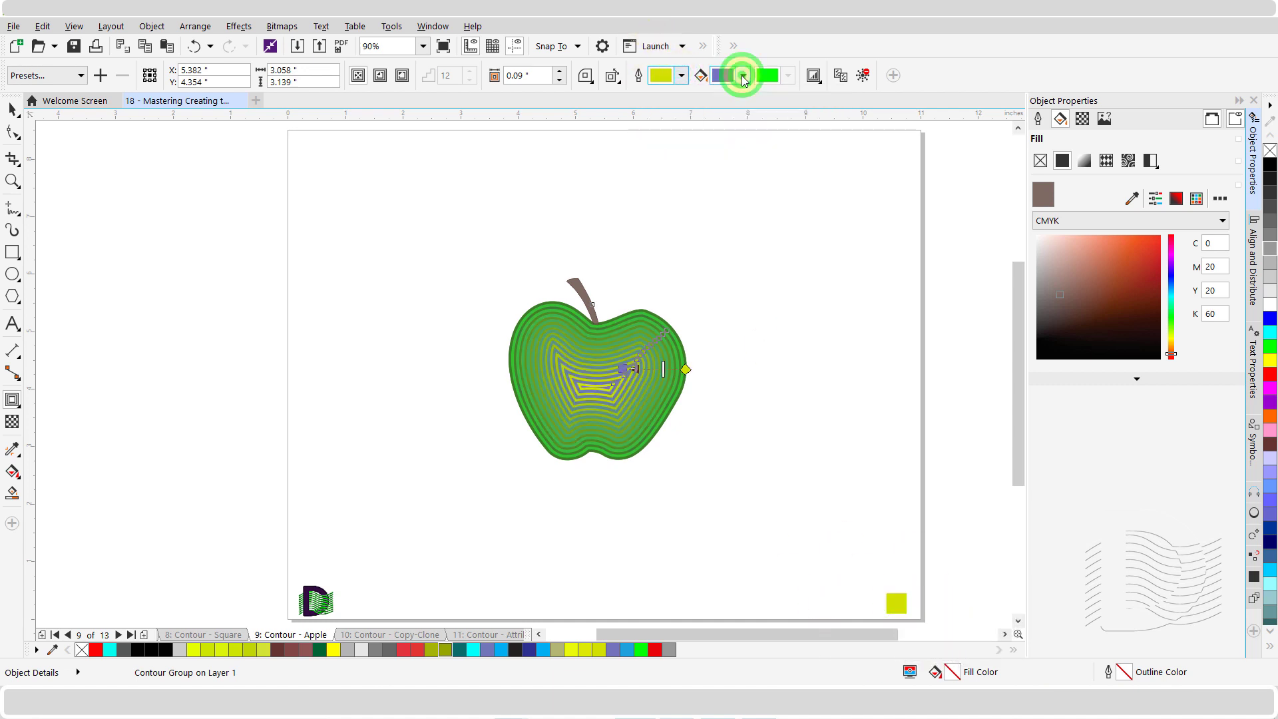
left_click(744, 76)
left_click(799, 117)
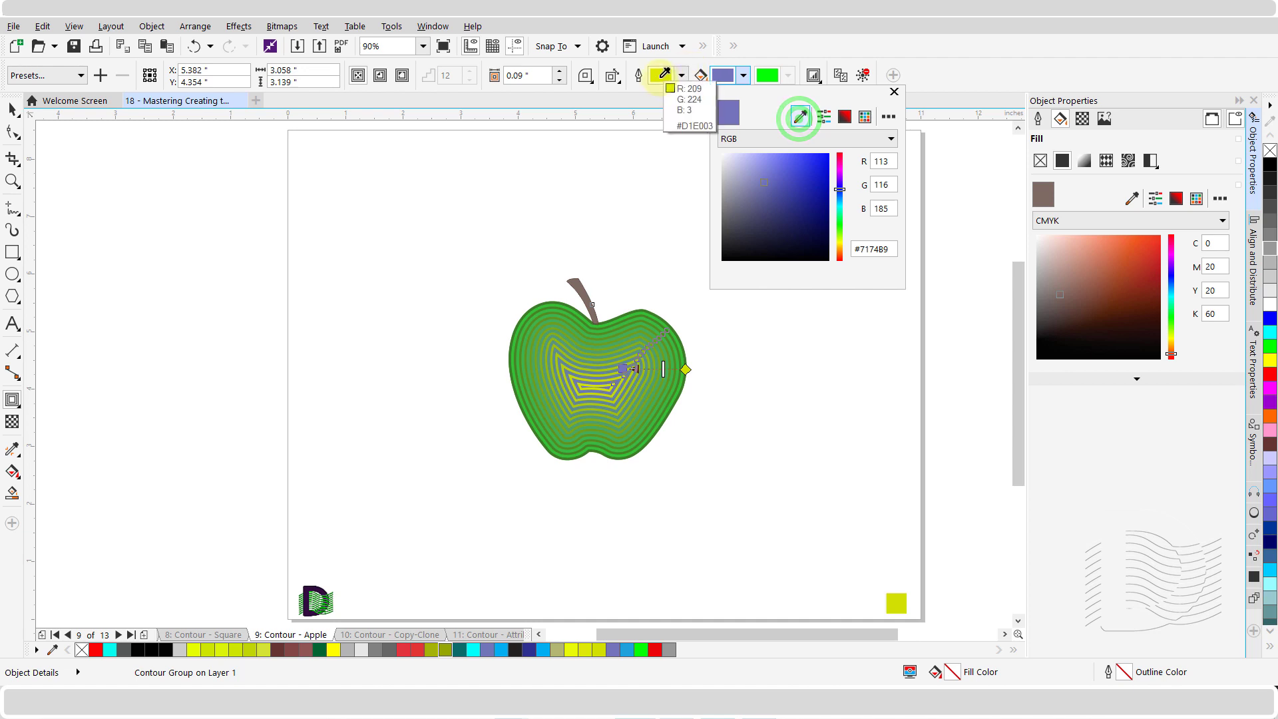
left_click(661, 75)
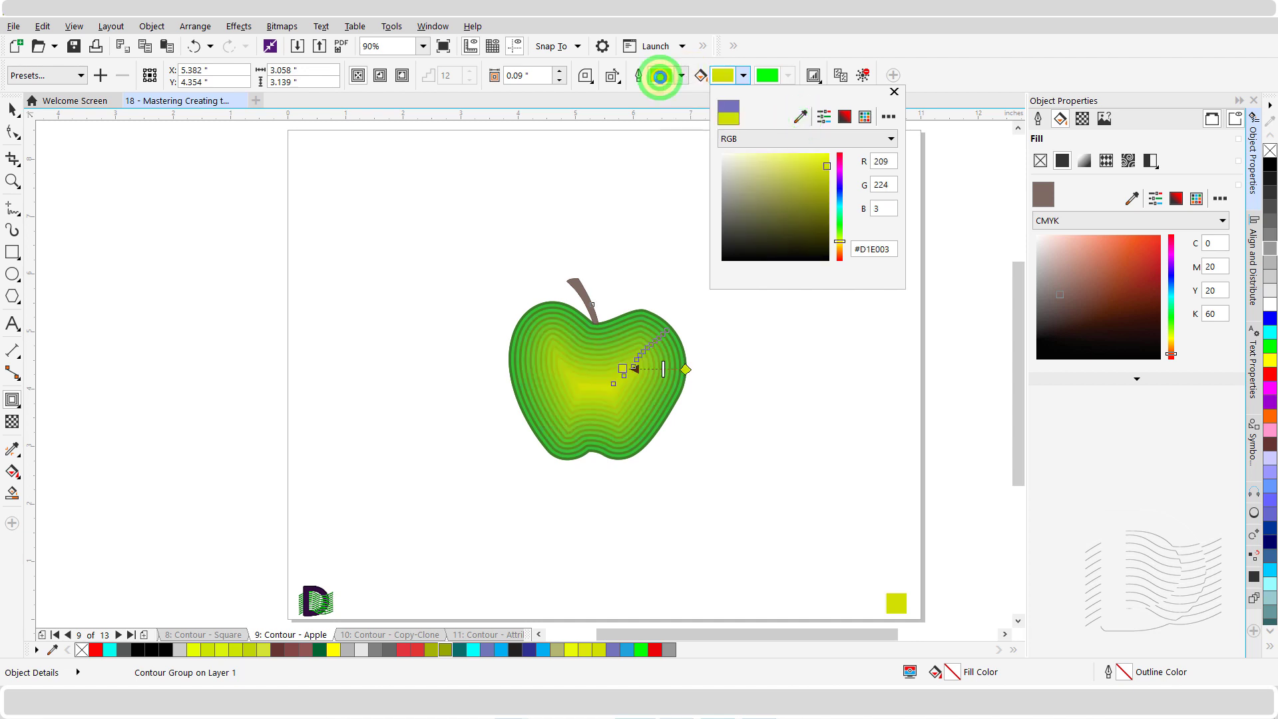
left_click(893, 91)
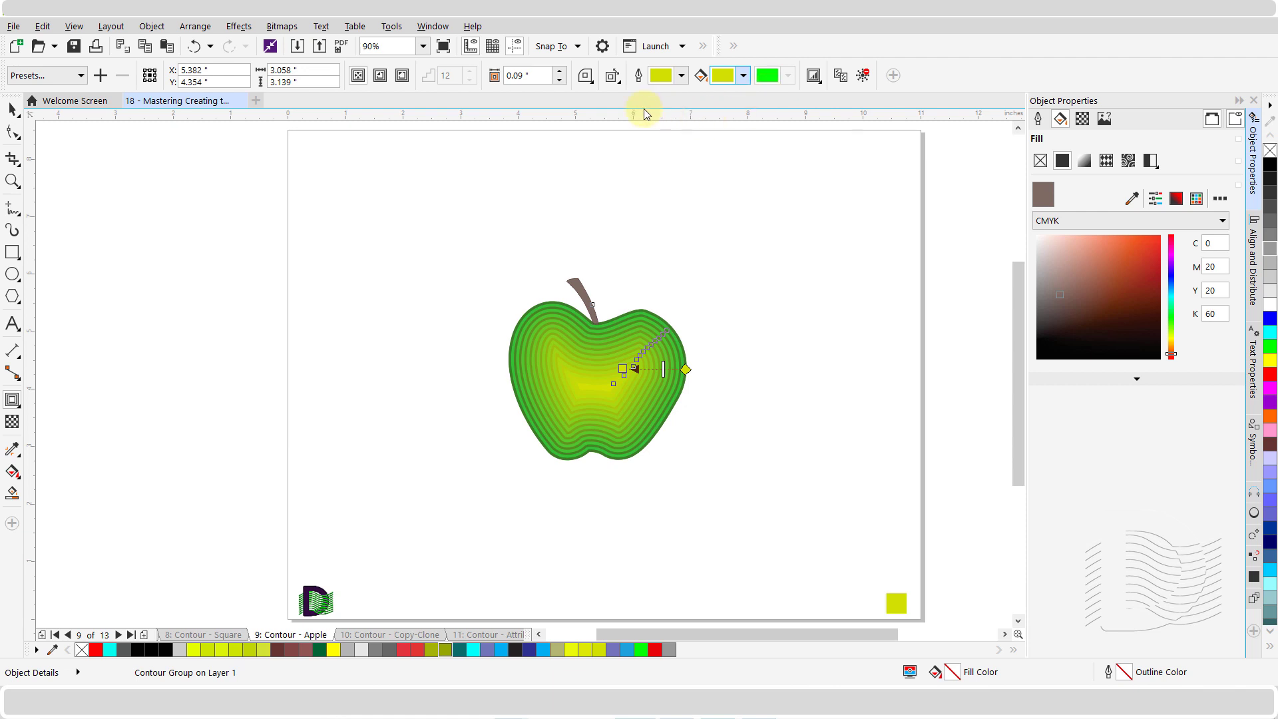
Step: Reduce the apple contour's offset to 0.05 inch and further to 0.01 inch
double_click(536, 74)
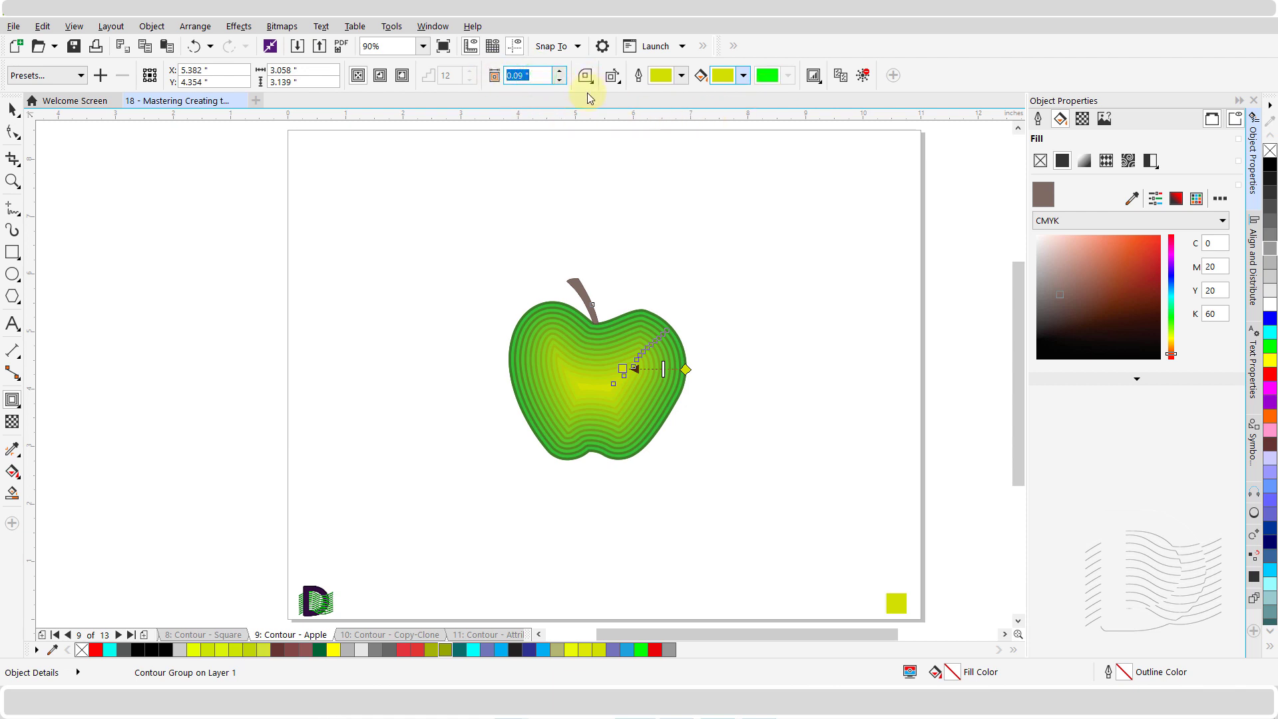
type("0.05")
key("Return")
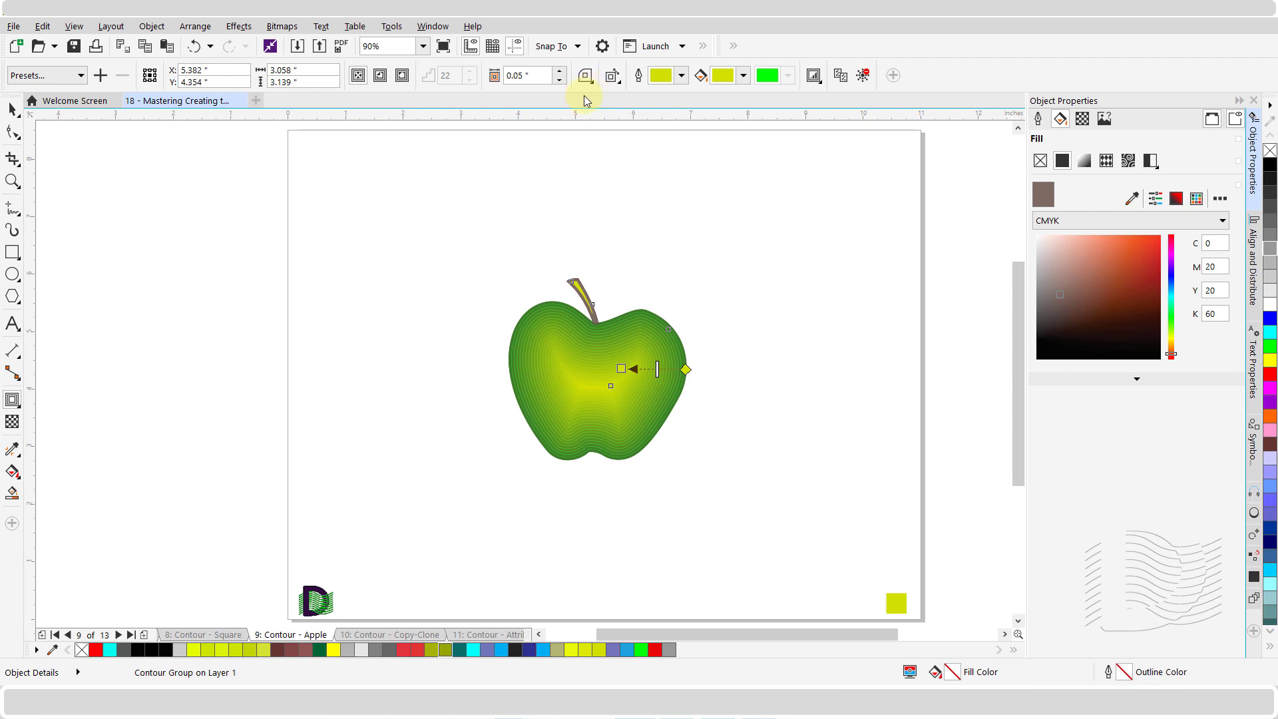
double_click(536, 75)
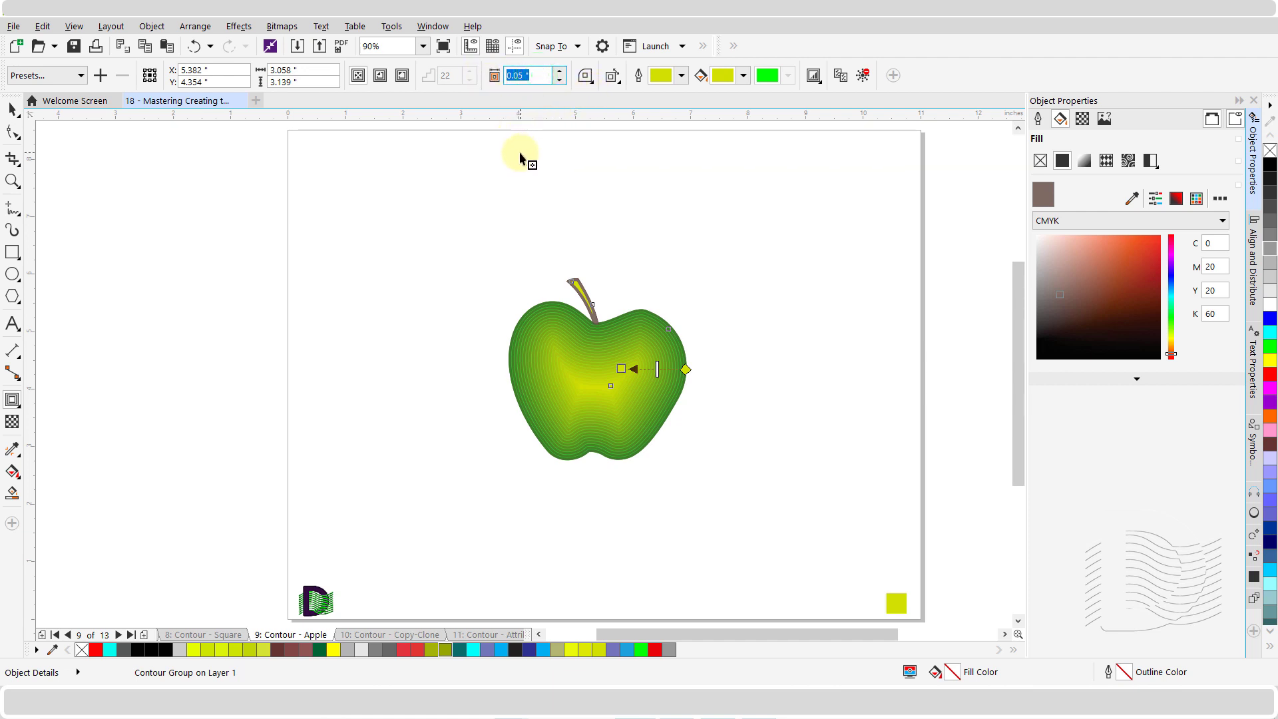
type("0")
key("Return")
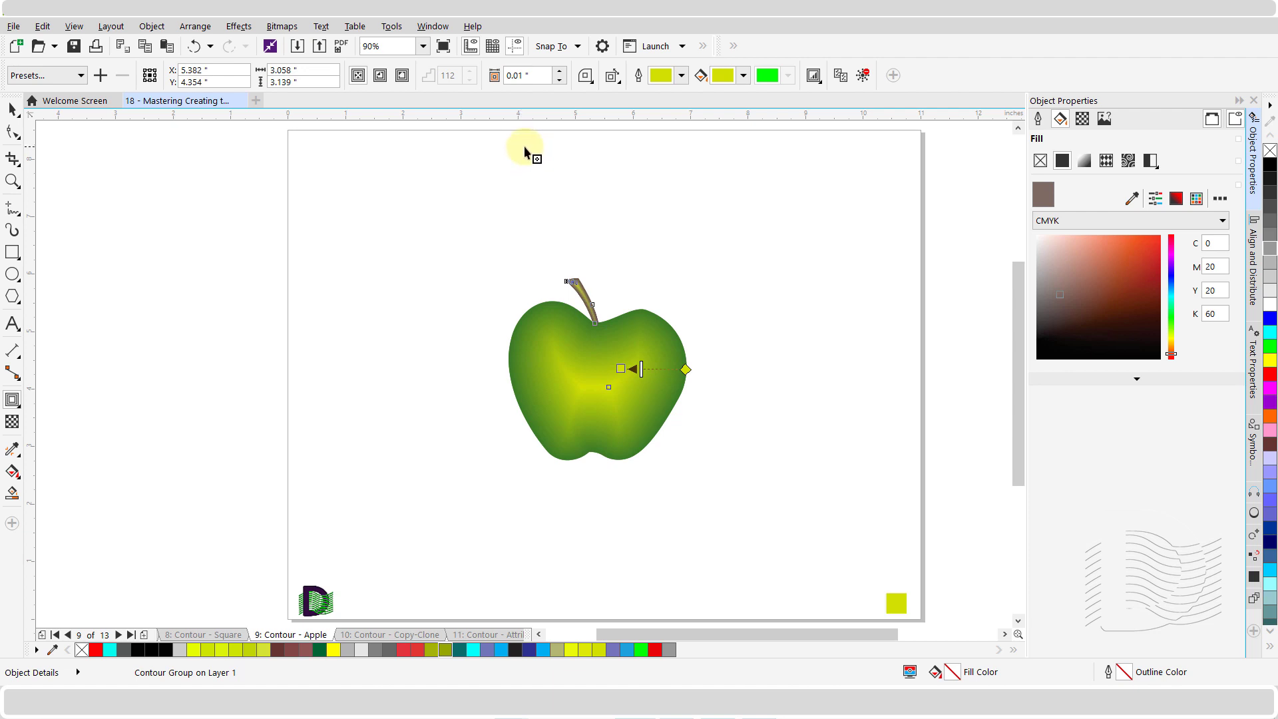
Step: Change the apple's contour to an inside contour with 50 steps
left_click(383, 78)
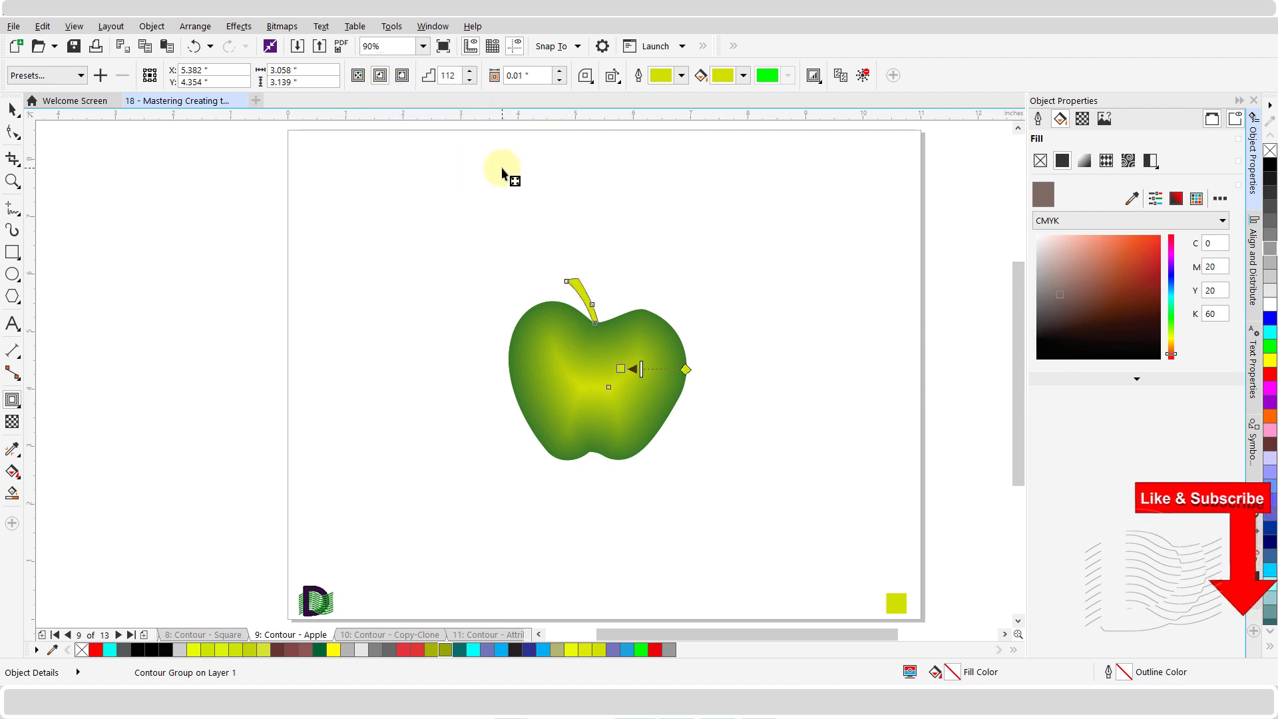
double_click(457, 80)
type("50")
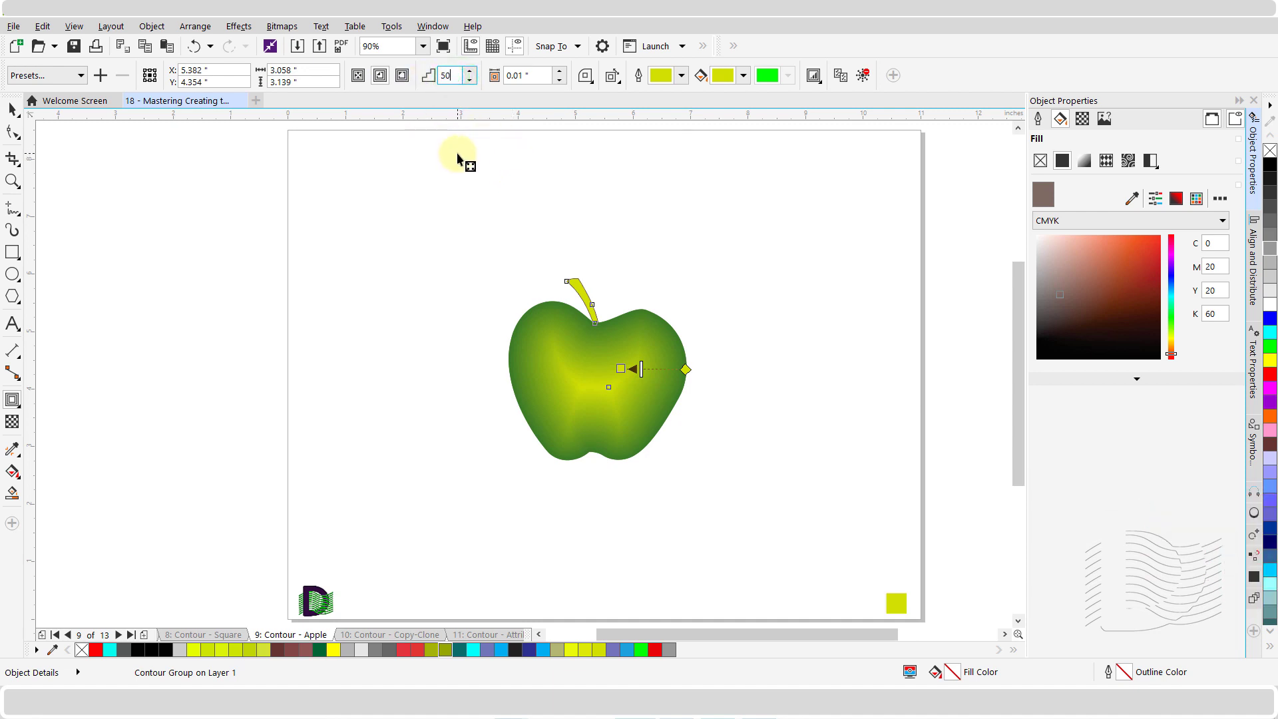
key("Return")
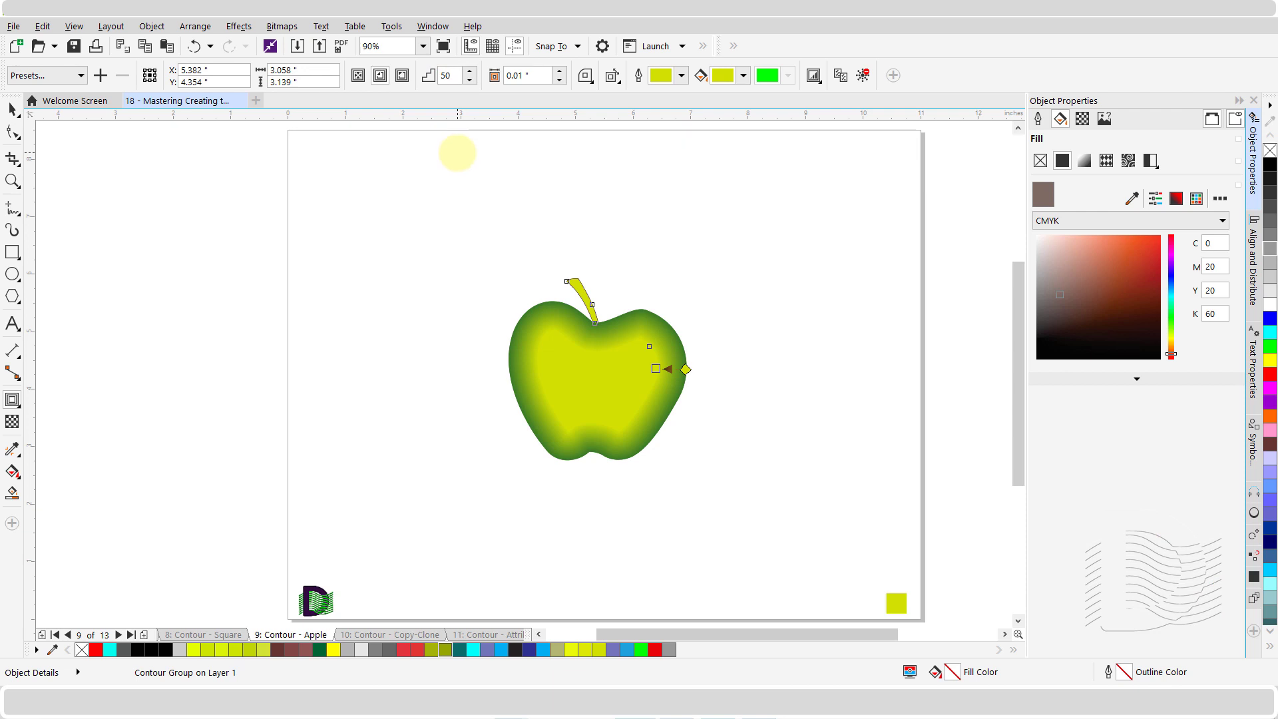
Step: Set the apple's inside contour to 8 steps with a 0.14 inch offset and bevel corners
double_click(452, 75)
type("8")
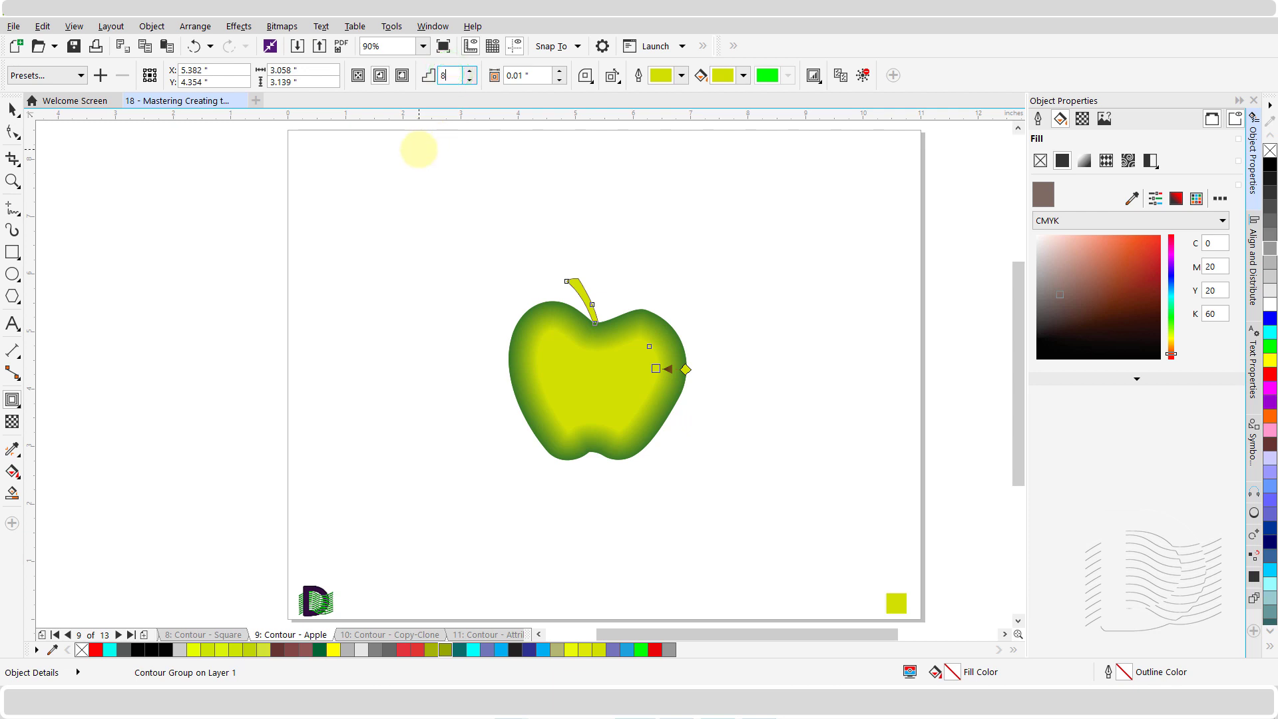
key("Tab")
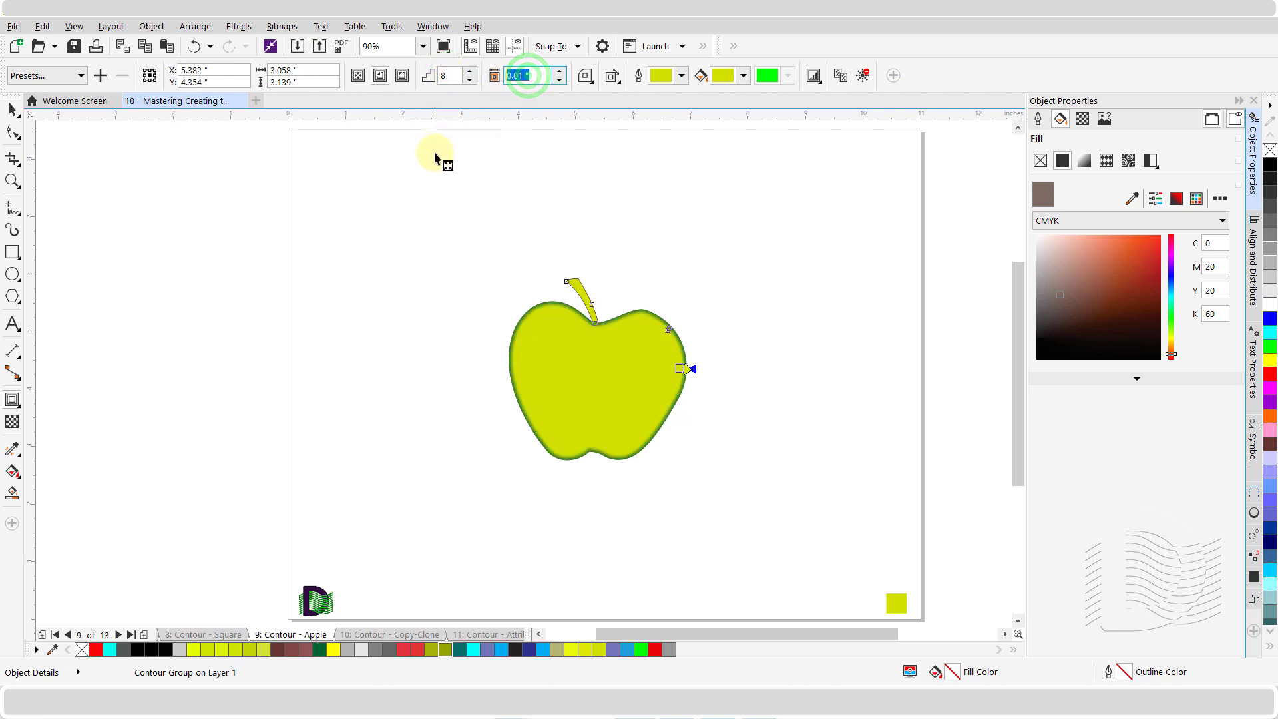
type("0.1")
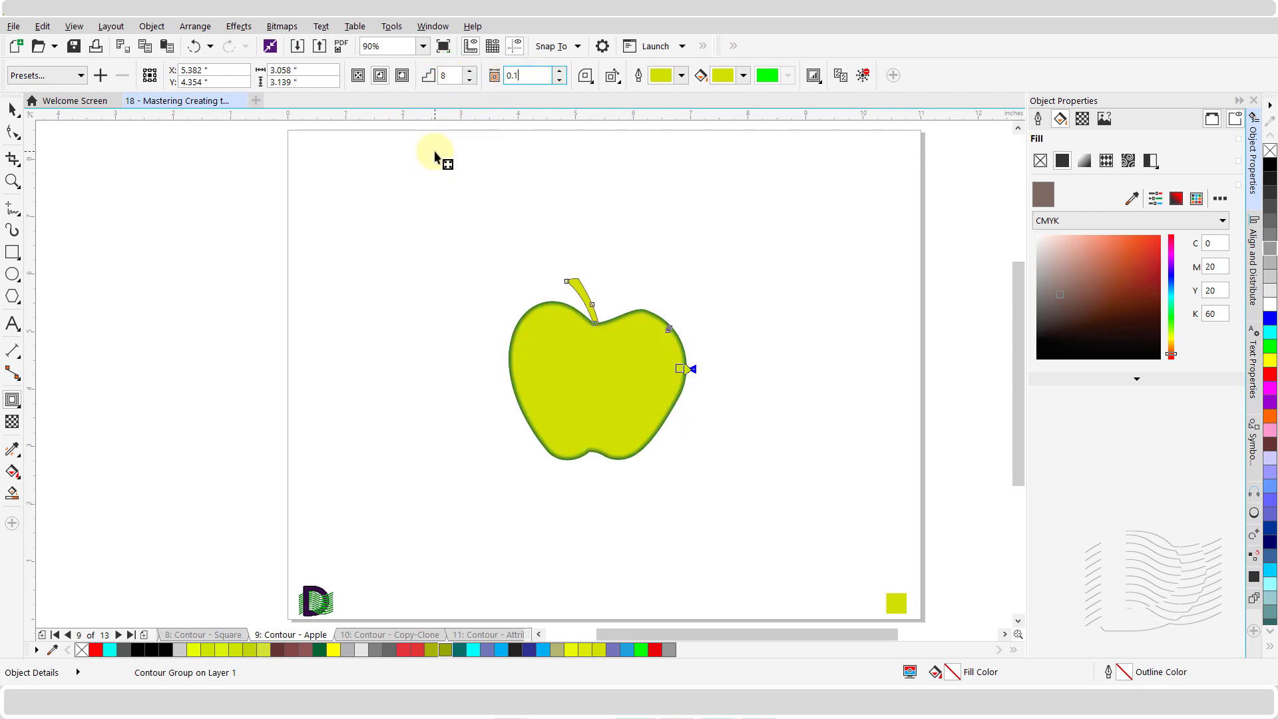
type("4")
key("Return")
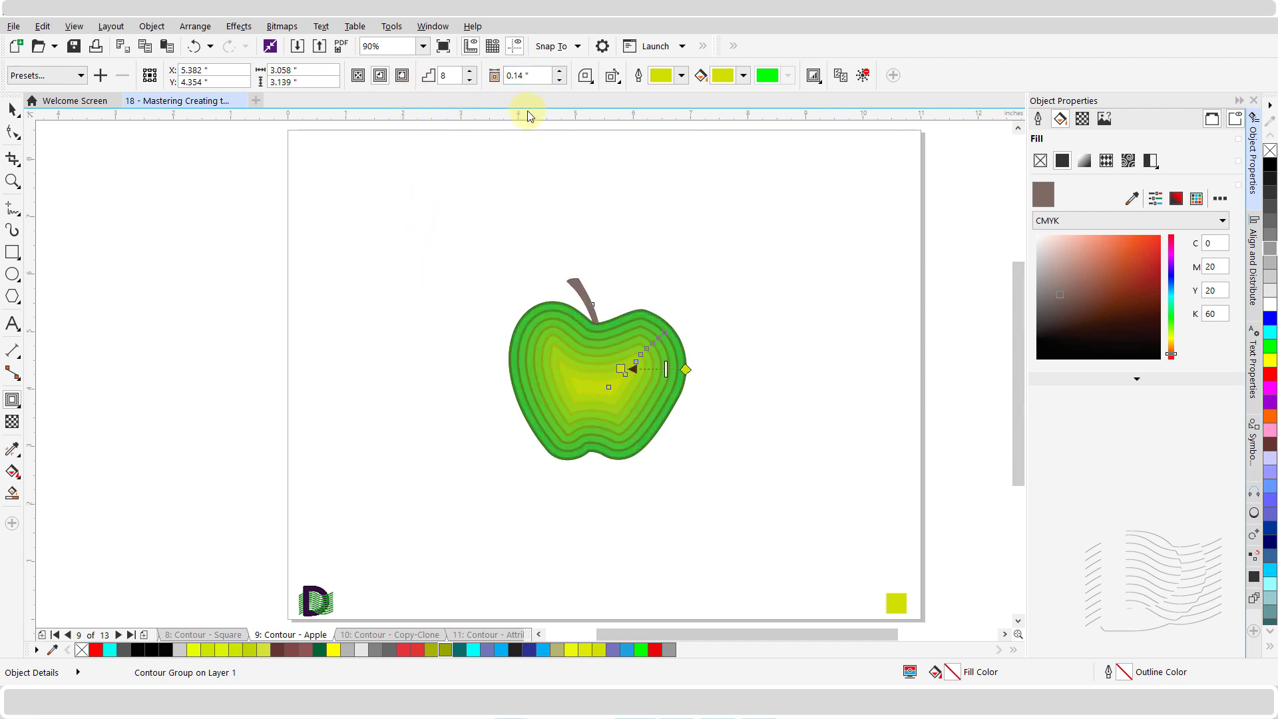
left_click(587, 76)
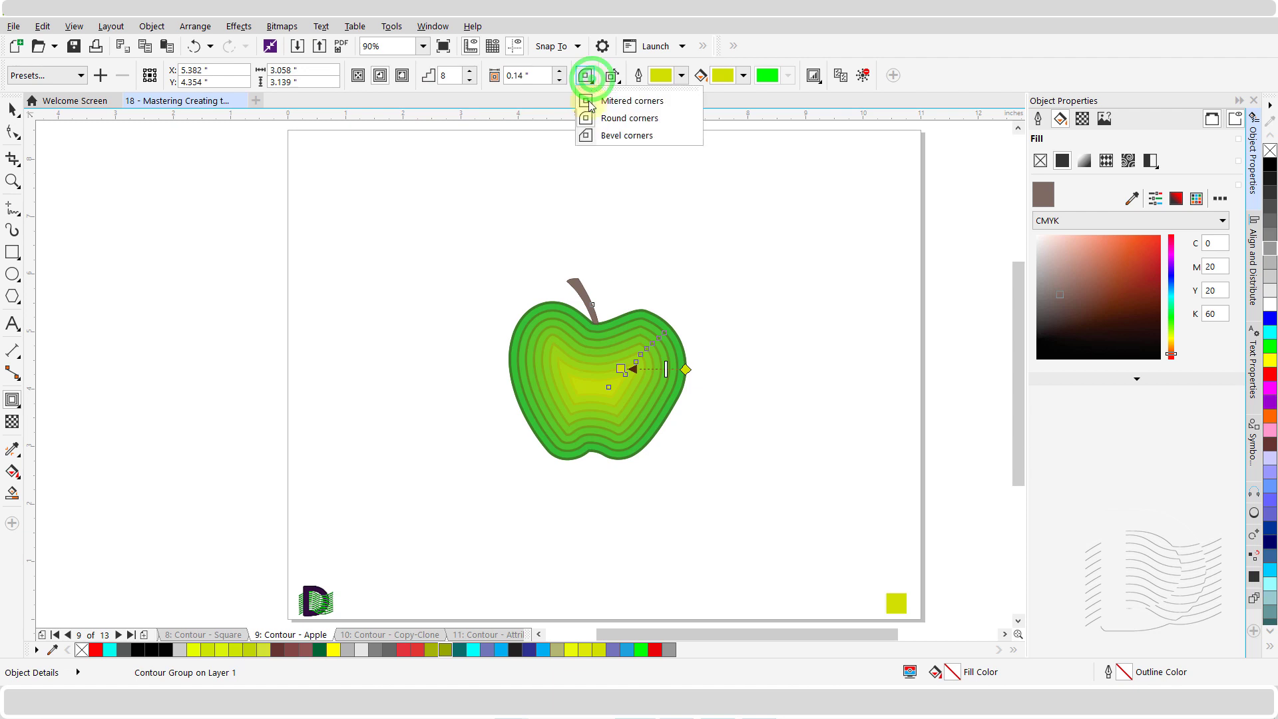
left_click(605, 135)
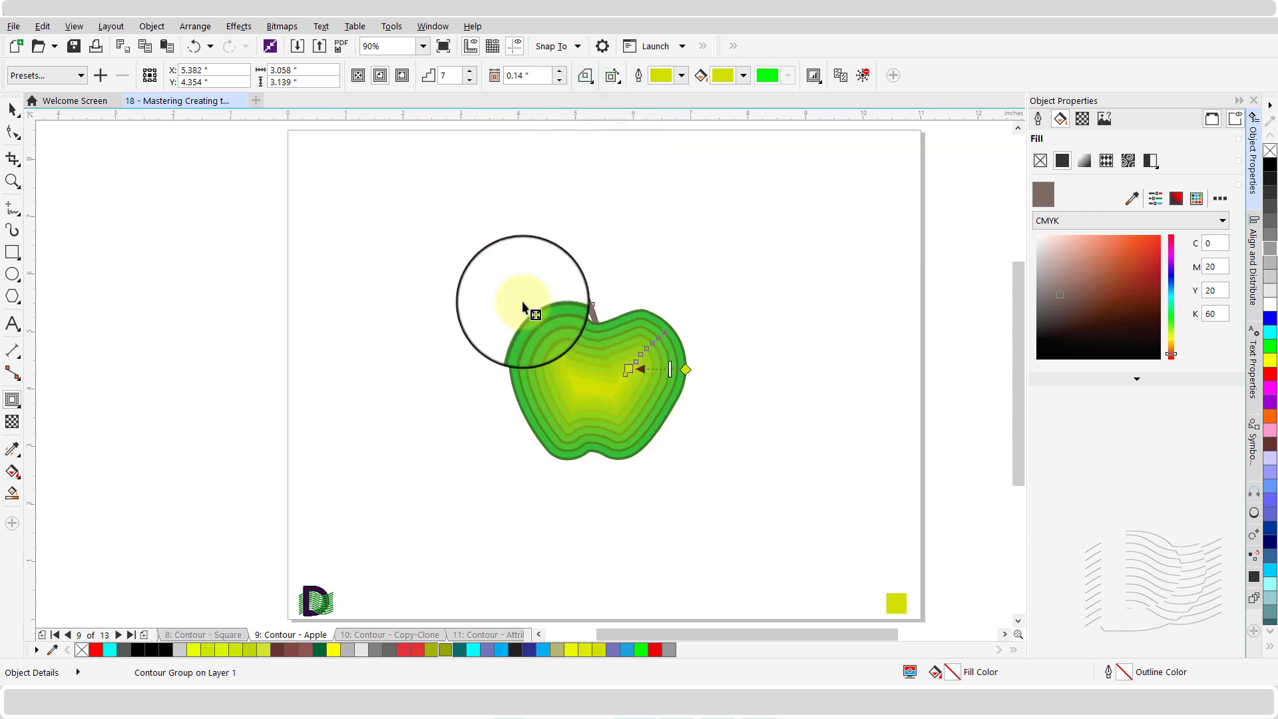
Step: Reduce the apple's contour to 4 steps with a 0.1 inch offset
left_click(450, 73)
double_click(450, 74)
type("4")
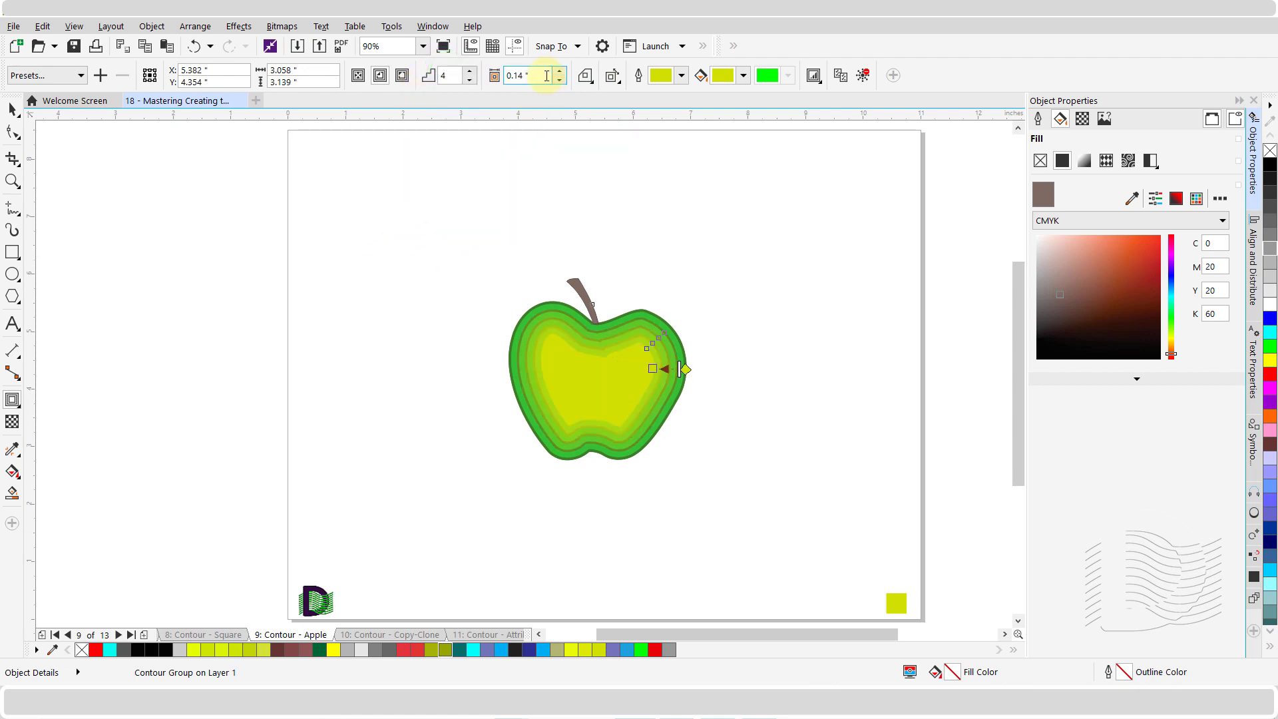
triple_click(526, 75)
type("0")
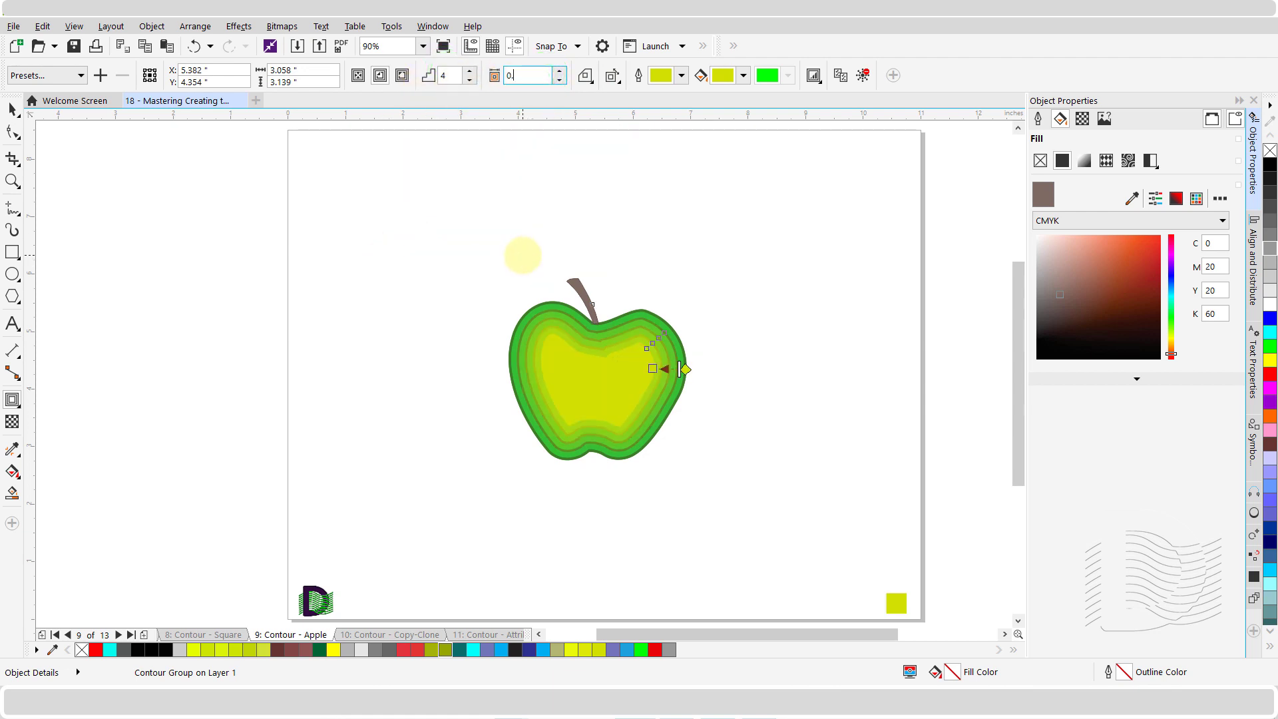
type(".1")
key("Return")
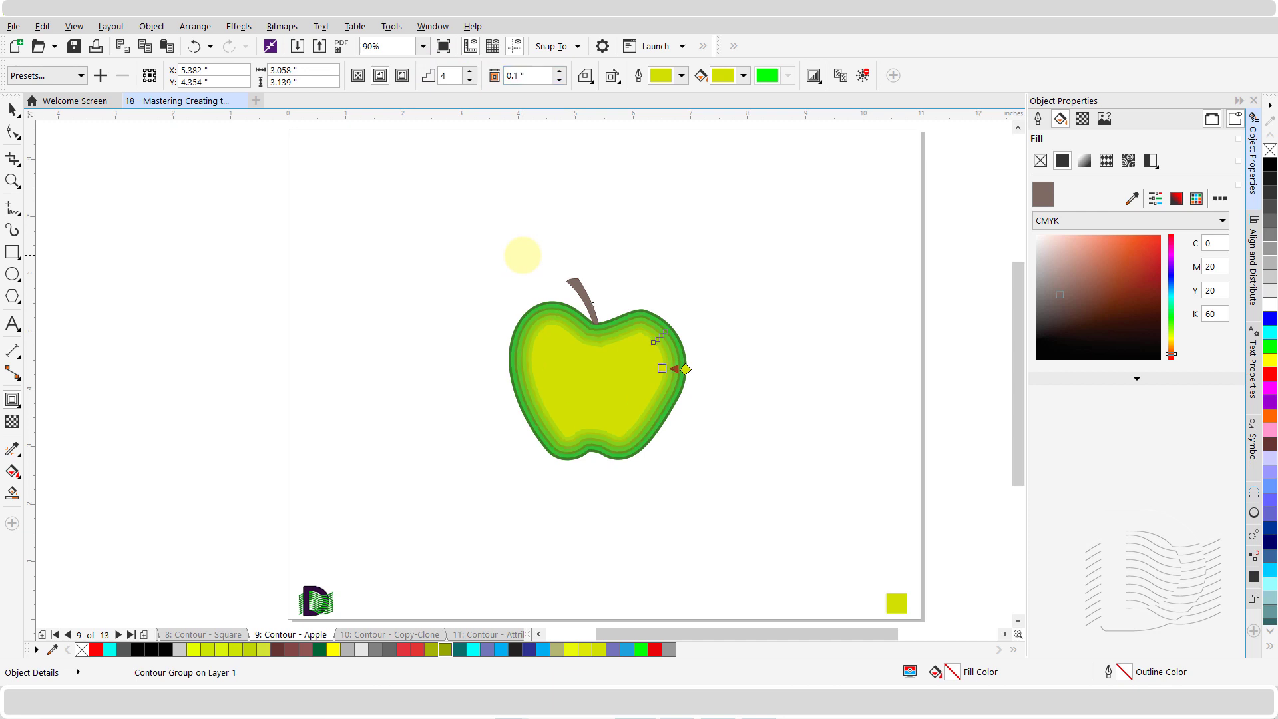
Step: Give the apple's contour mitered corners and change it to an outside contour
left_click(590, 81)
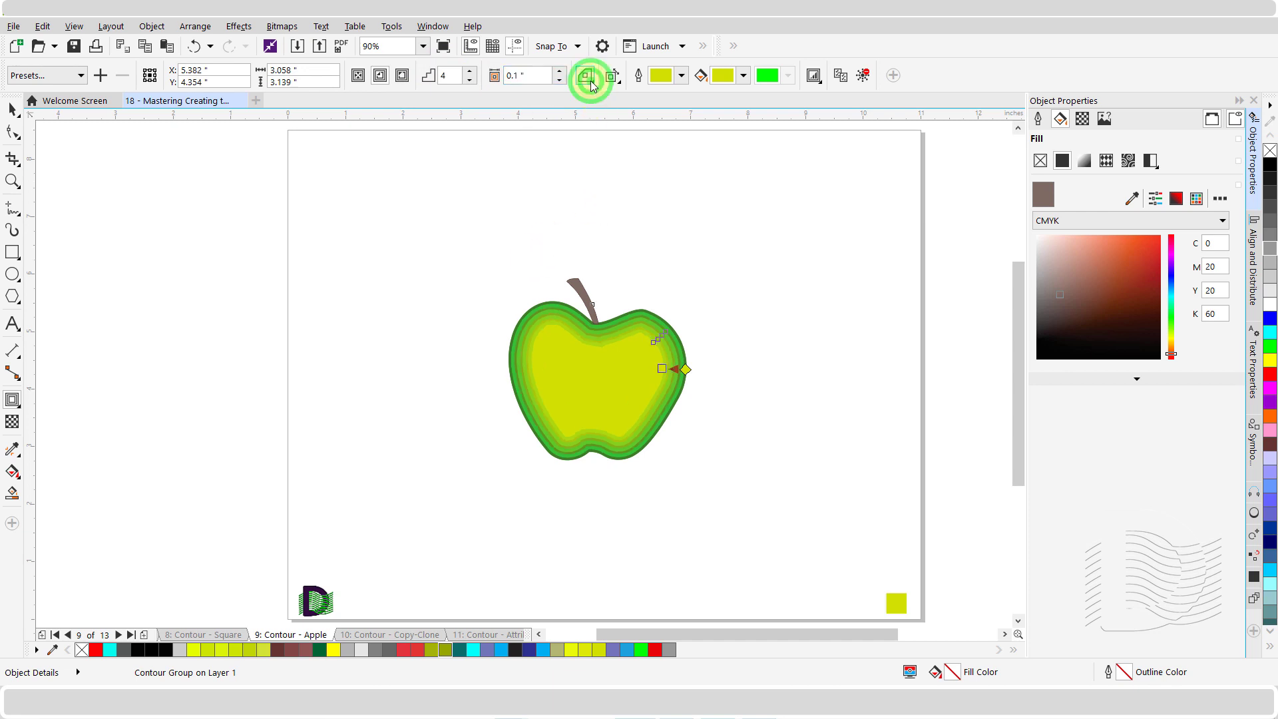
left_click(605, 98)
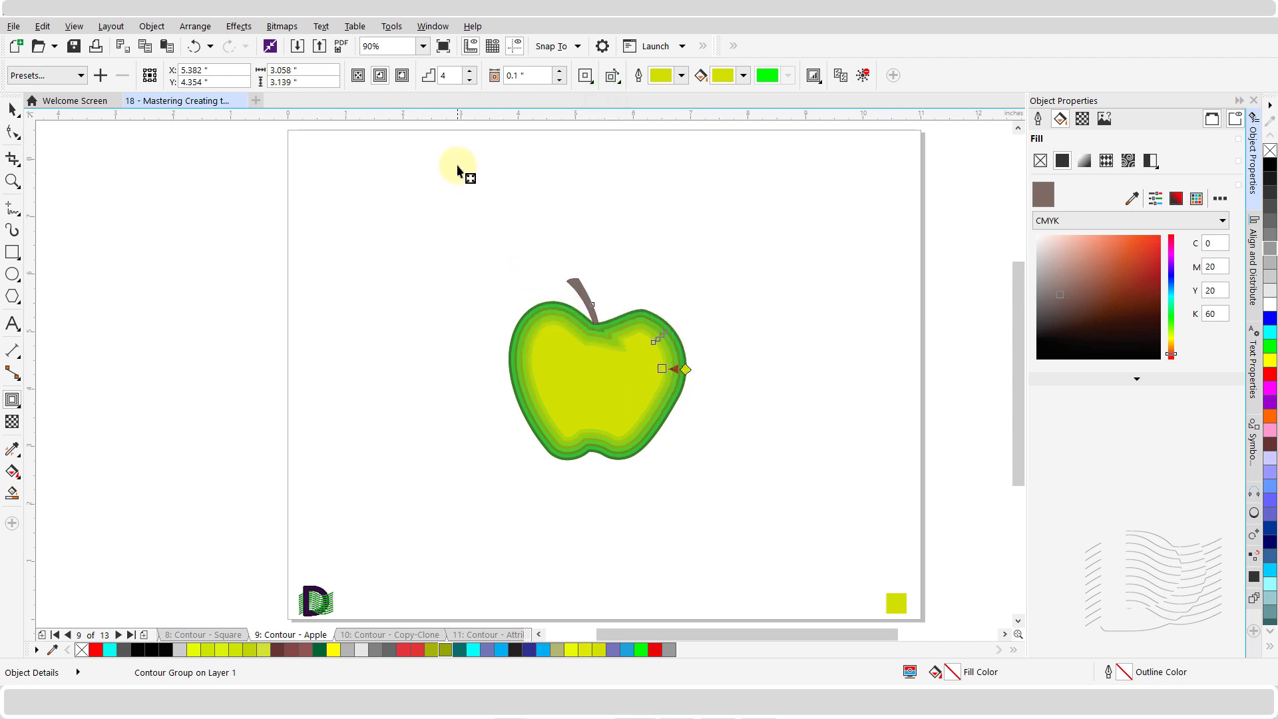
left_click(404, 80)
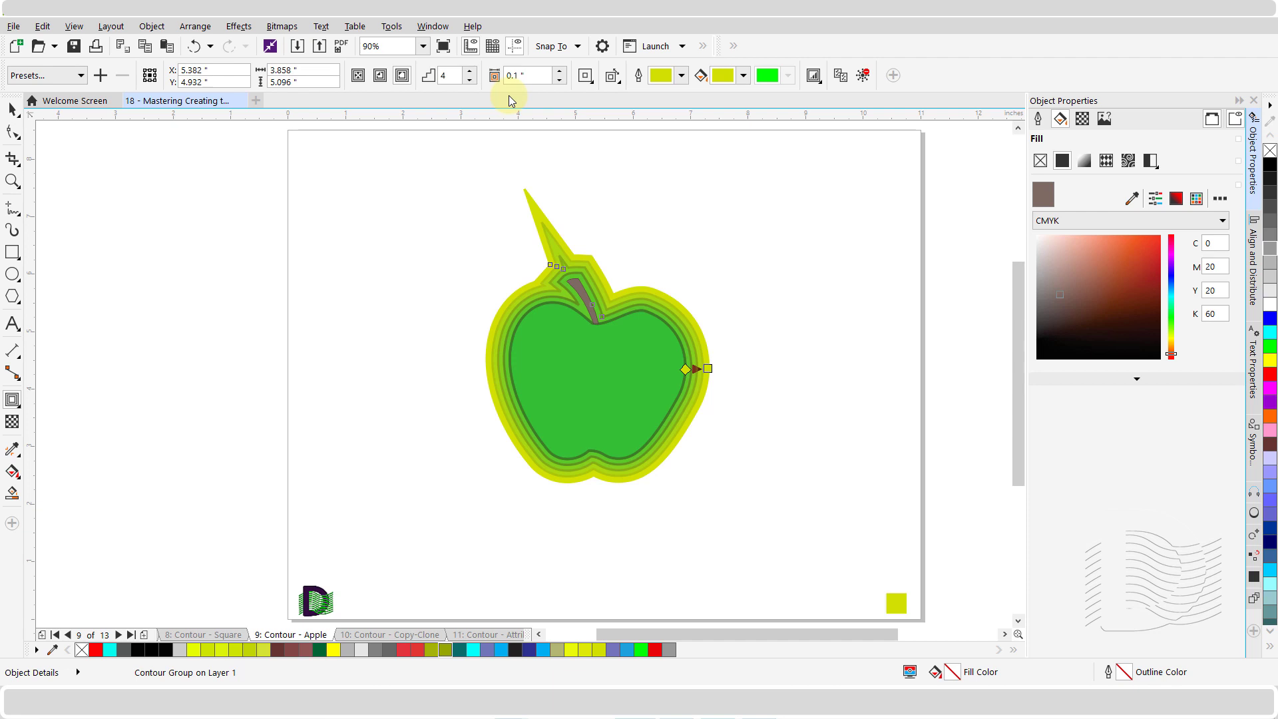
Step: Set the outside contour's offset to 0.14 inch and change its corners to bevel corners
left_click(529, 75)
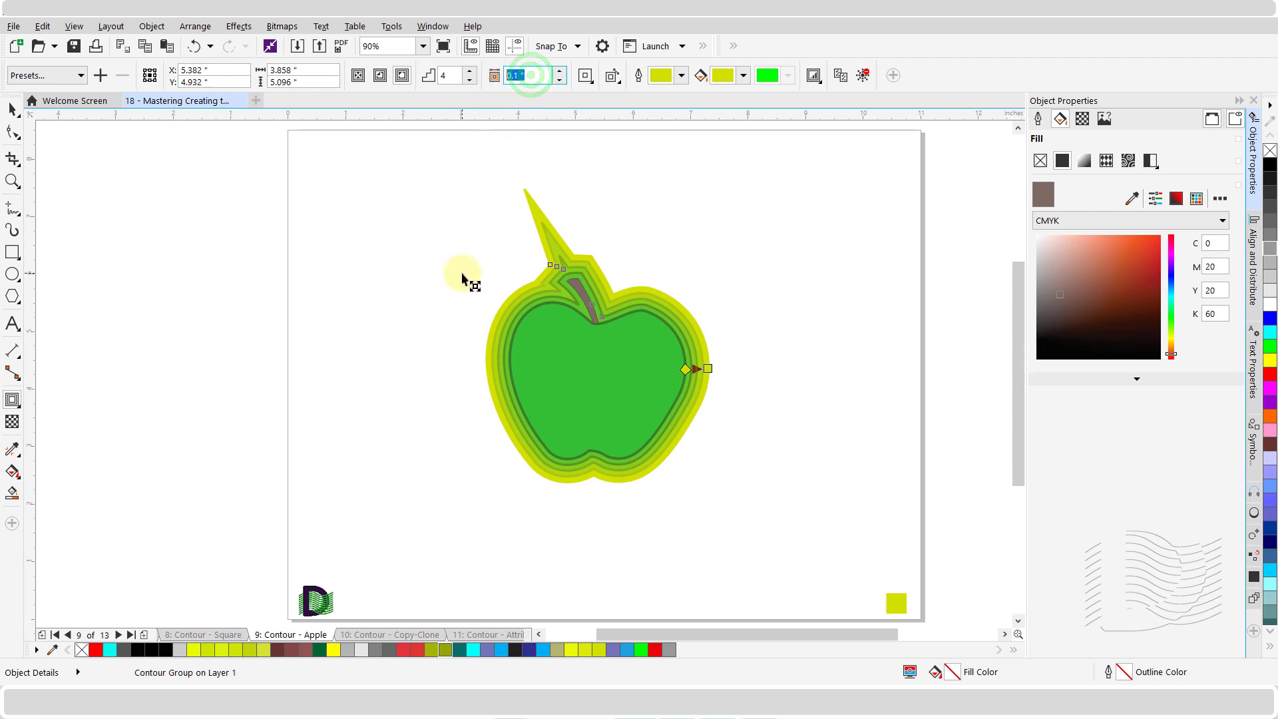
type("0.14")
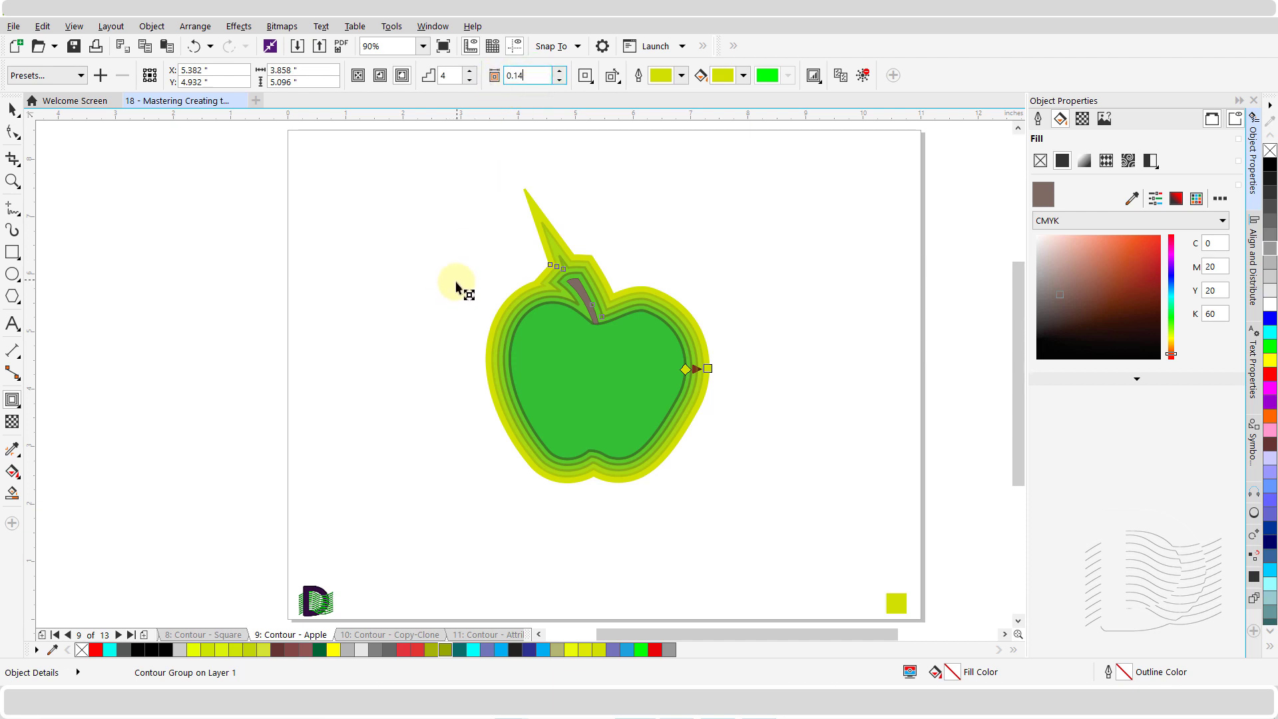
left_click(462, 278)
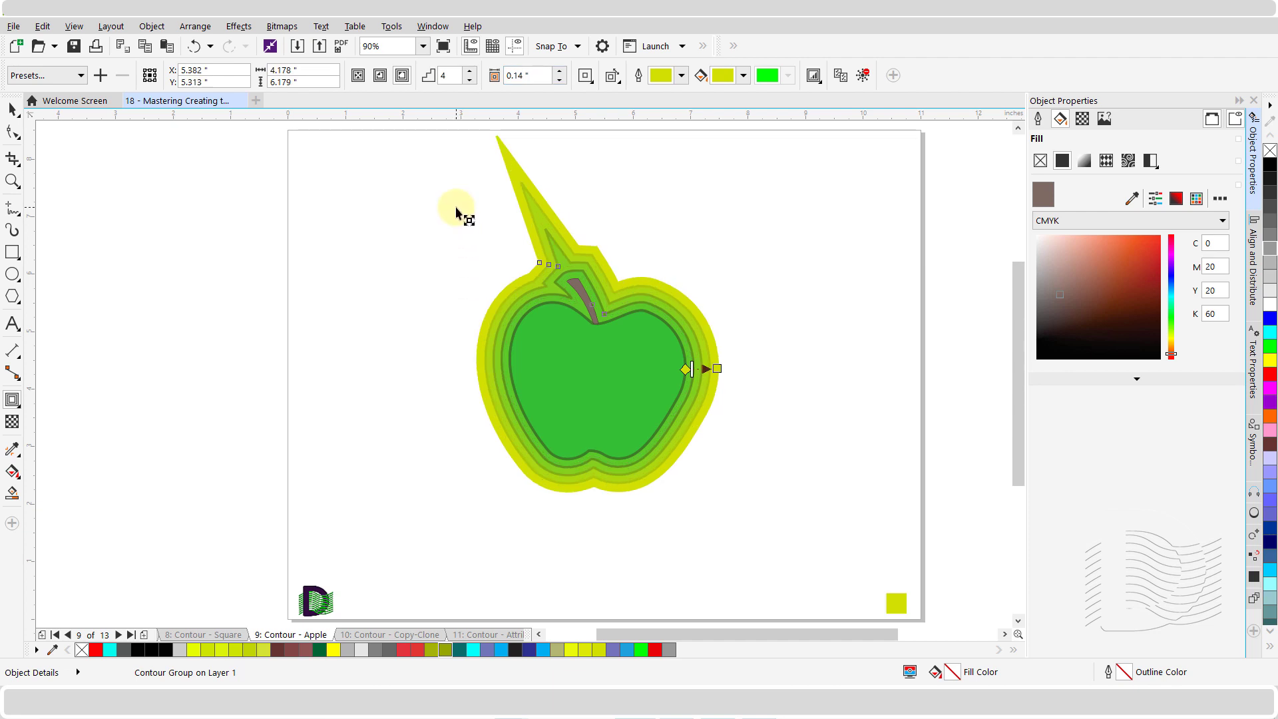
left_click(591, 78)
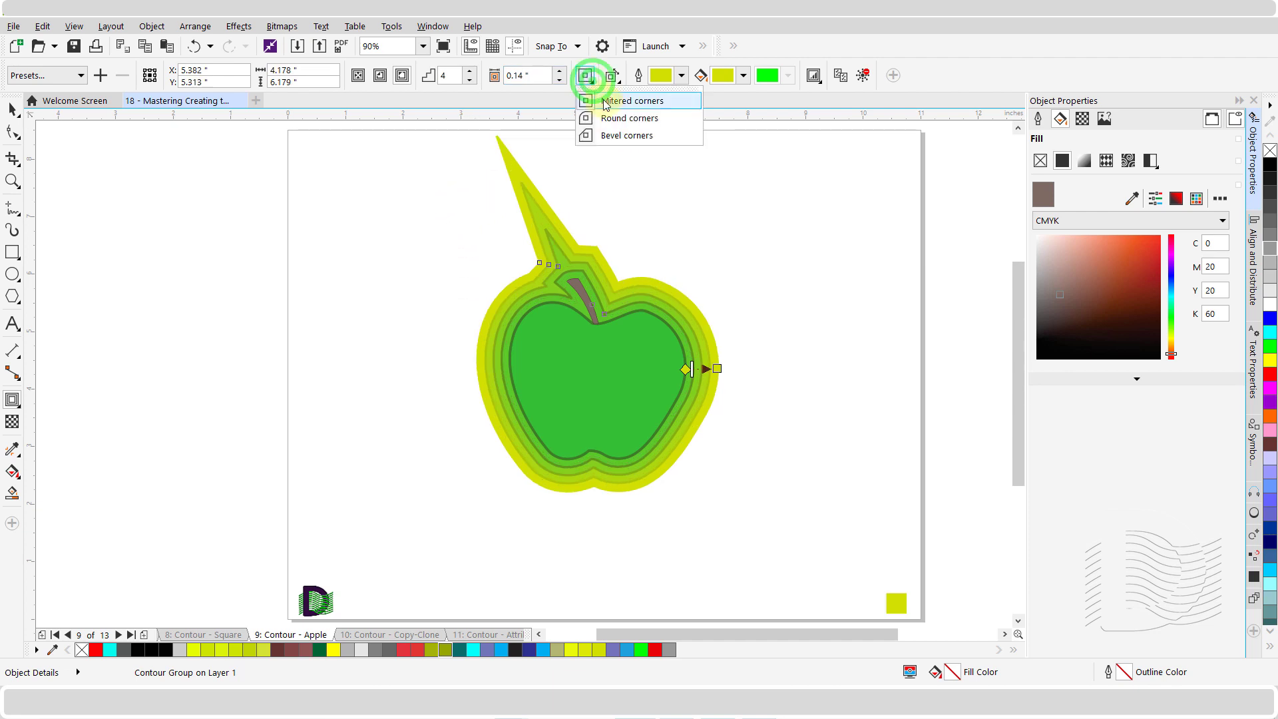
left_click(624, 135)
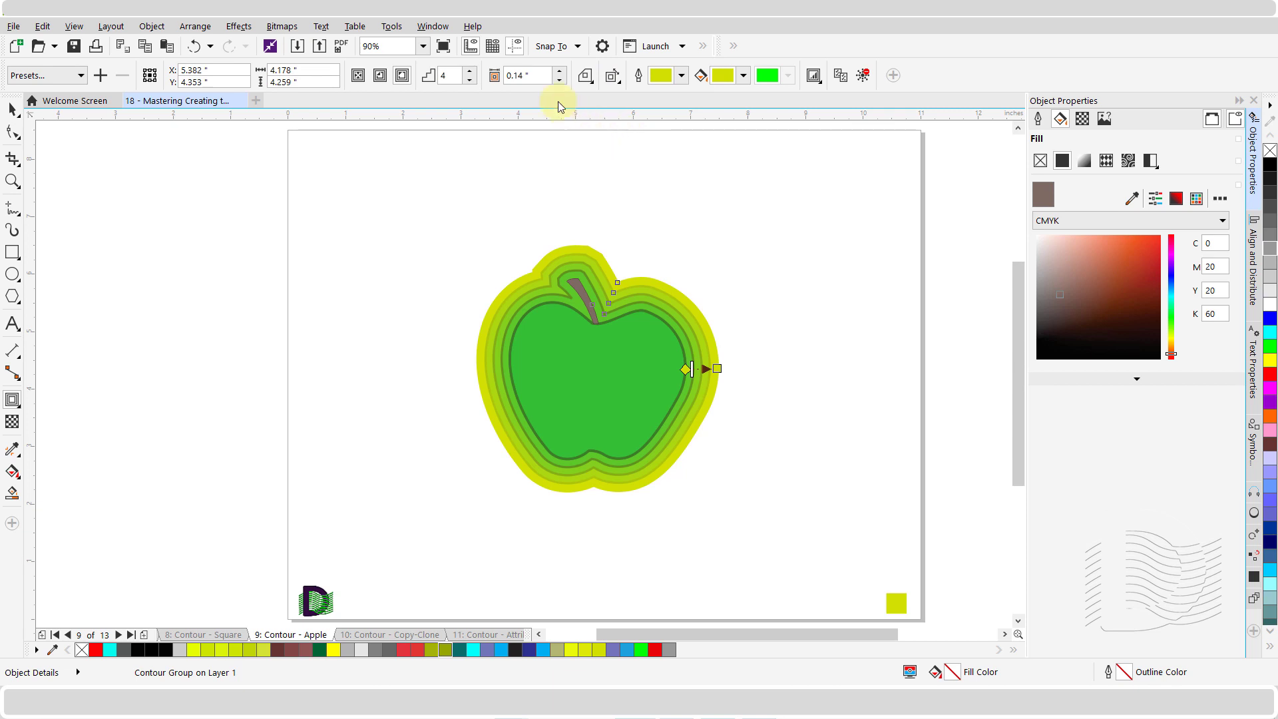
Step: Increase the apple's outside contour to 16 steps and switch it to round corners
double_click(458, 73)
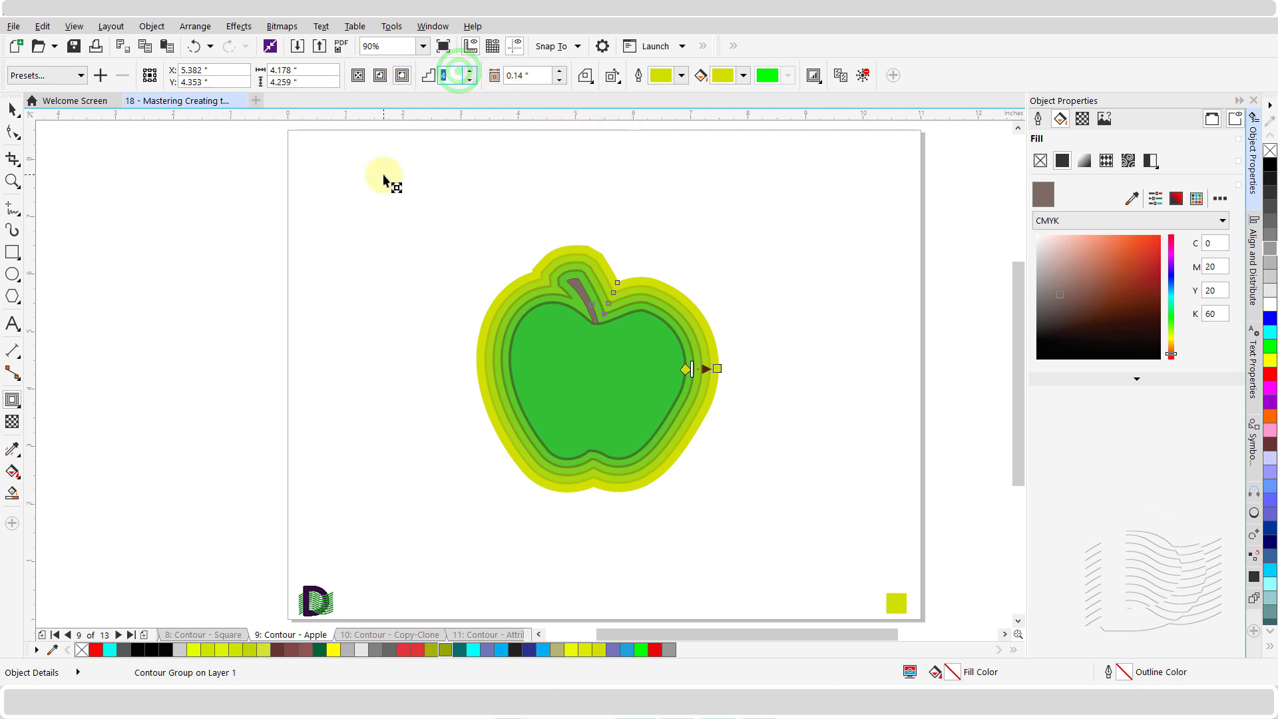
type("16")
key("Return")
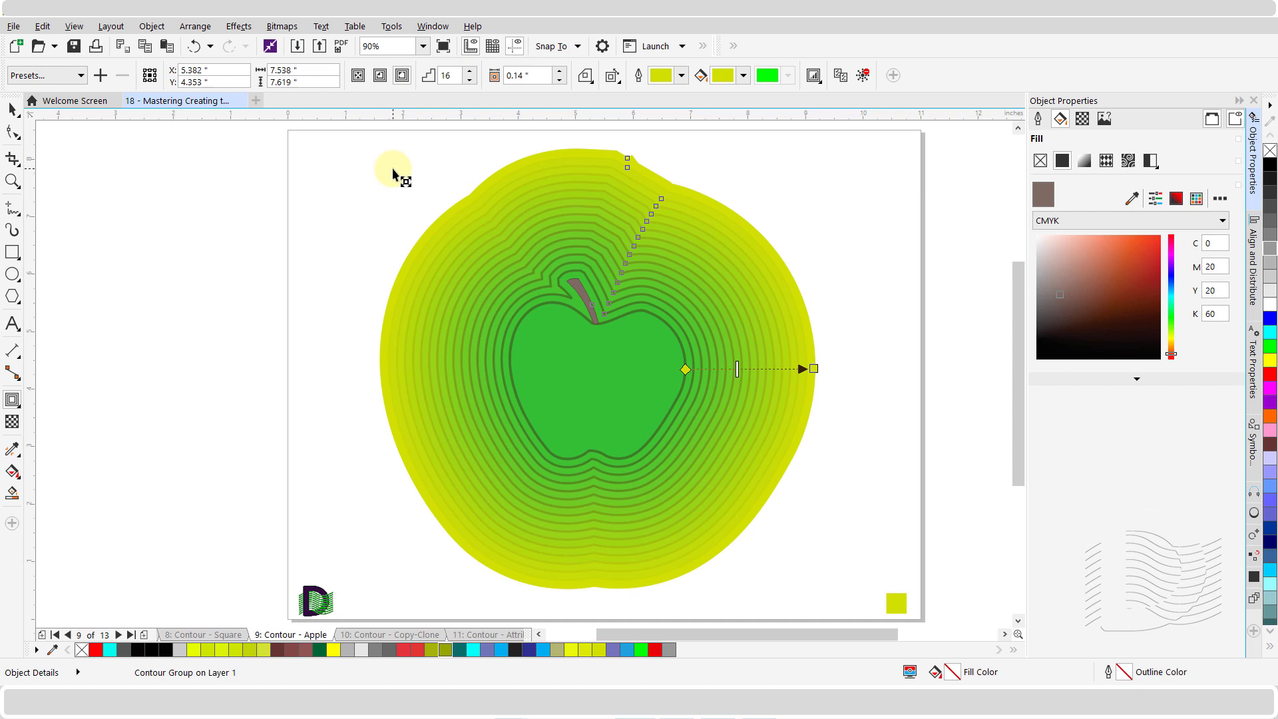
left_click(588, 78)
left_click(604, 118)
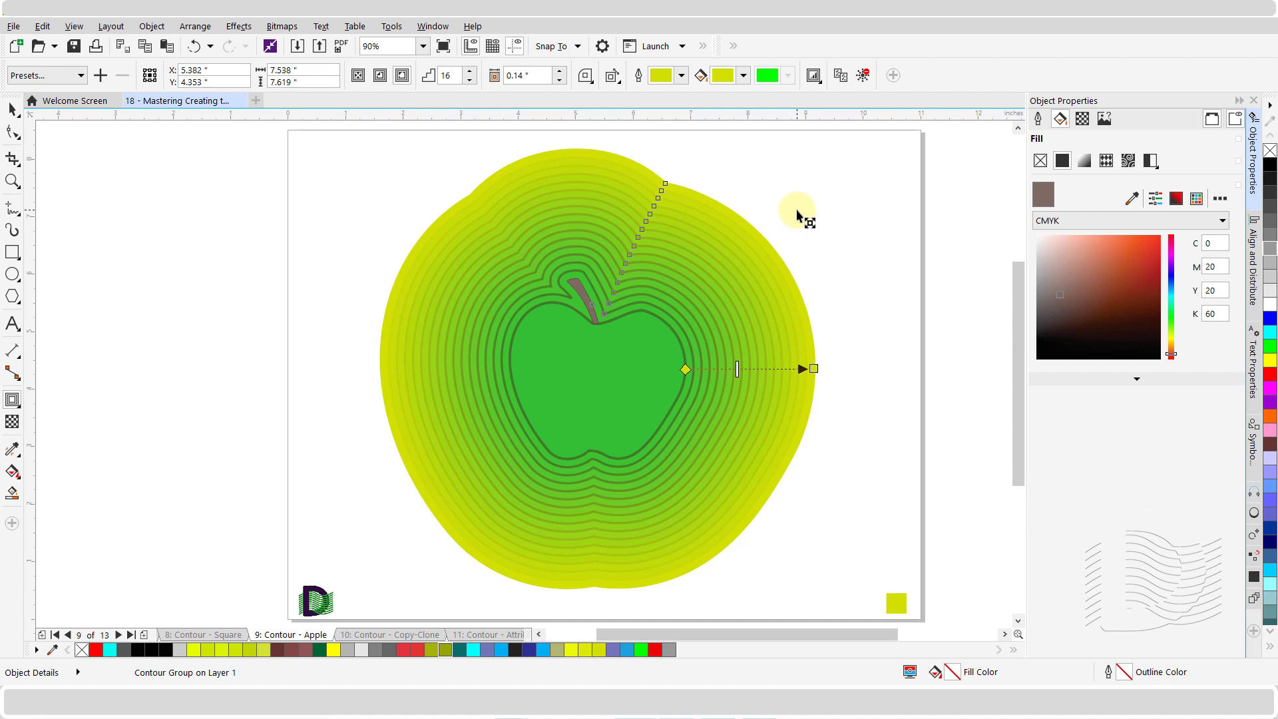
Step: Adjust the contour's linked object and color acceleration, first slightly up and finally down so the rings crowd toward the apple
left_click(819, 83)
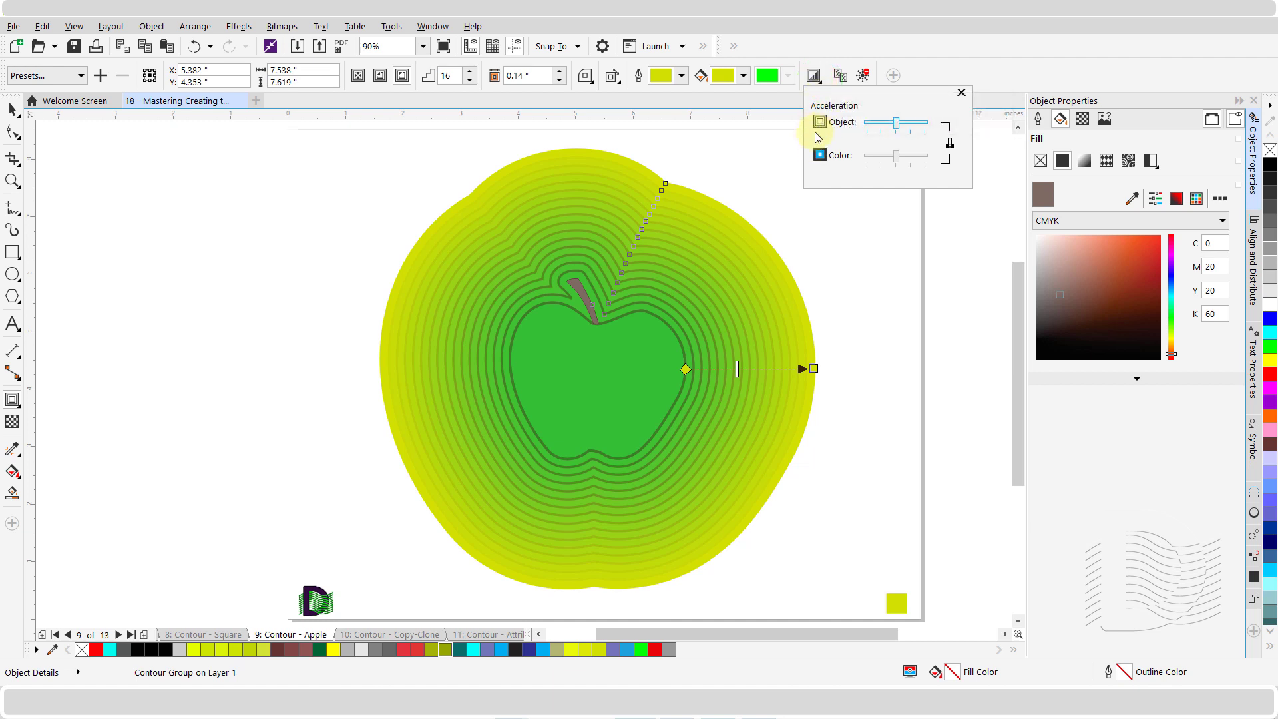
left_click(819, 156)
left_click(898, 124)
left_click_drag(898, 129, 904, 128)
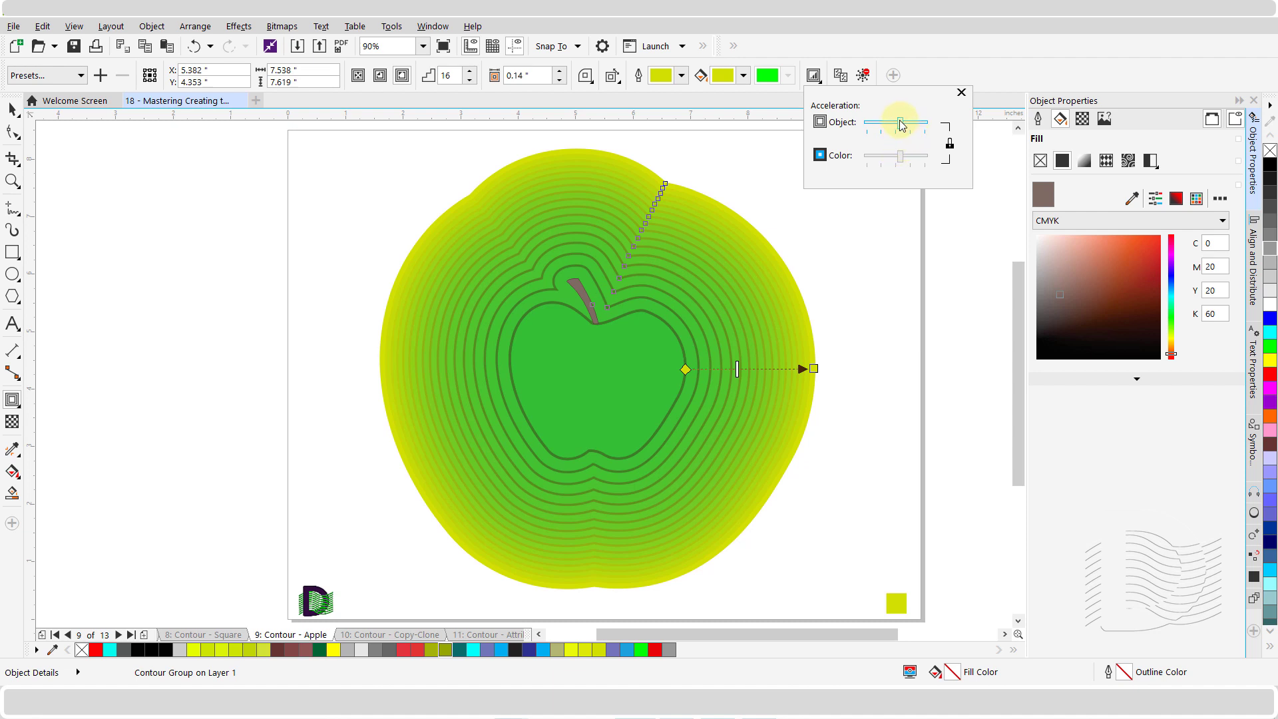
left_click_drag(902, 125, 885, 130)
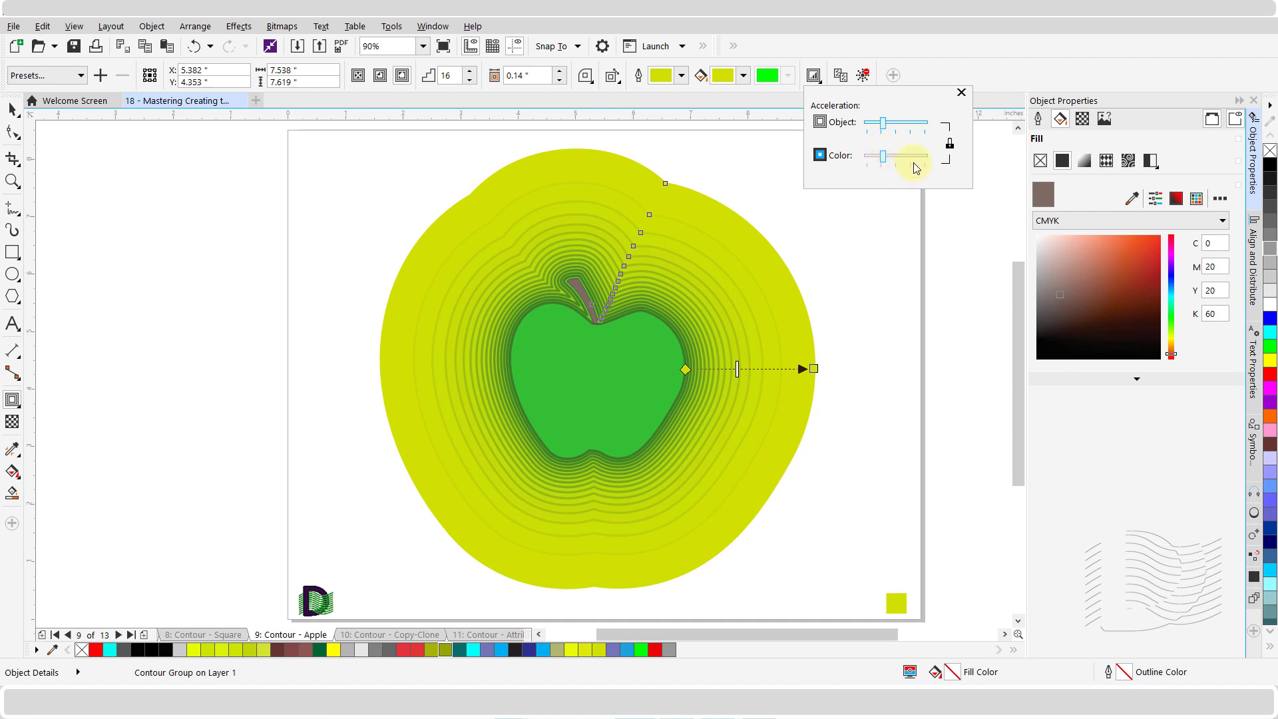
Step: Unlink the contour's accelerations, raise the object acceleration slightly above centre, and raise the color acceleration further
left_click(944, 149)
left_click(951, 146)
left_click_drag(883, 127, 906, 130)
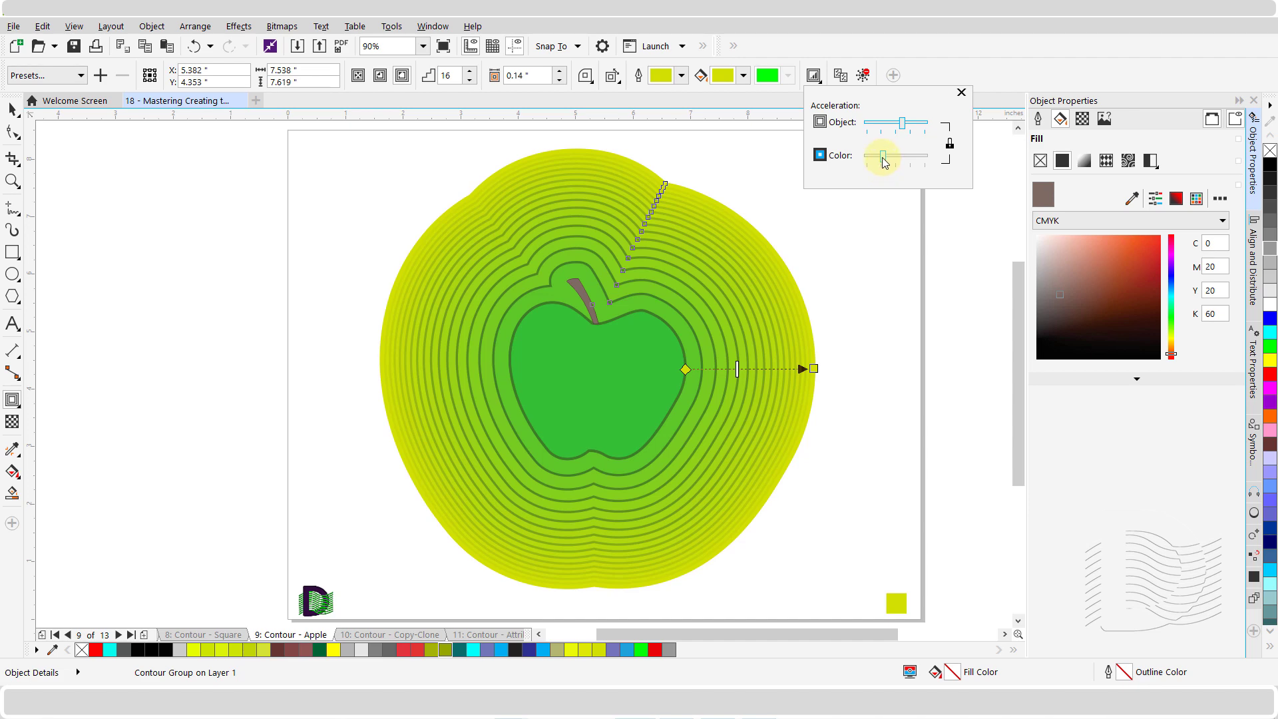
left_click_drag(884, 163, 914, 162)
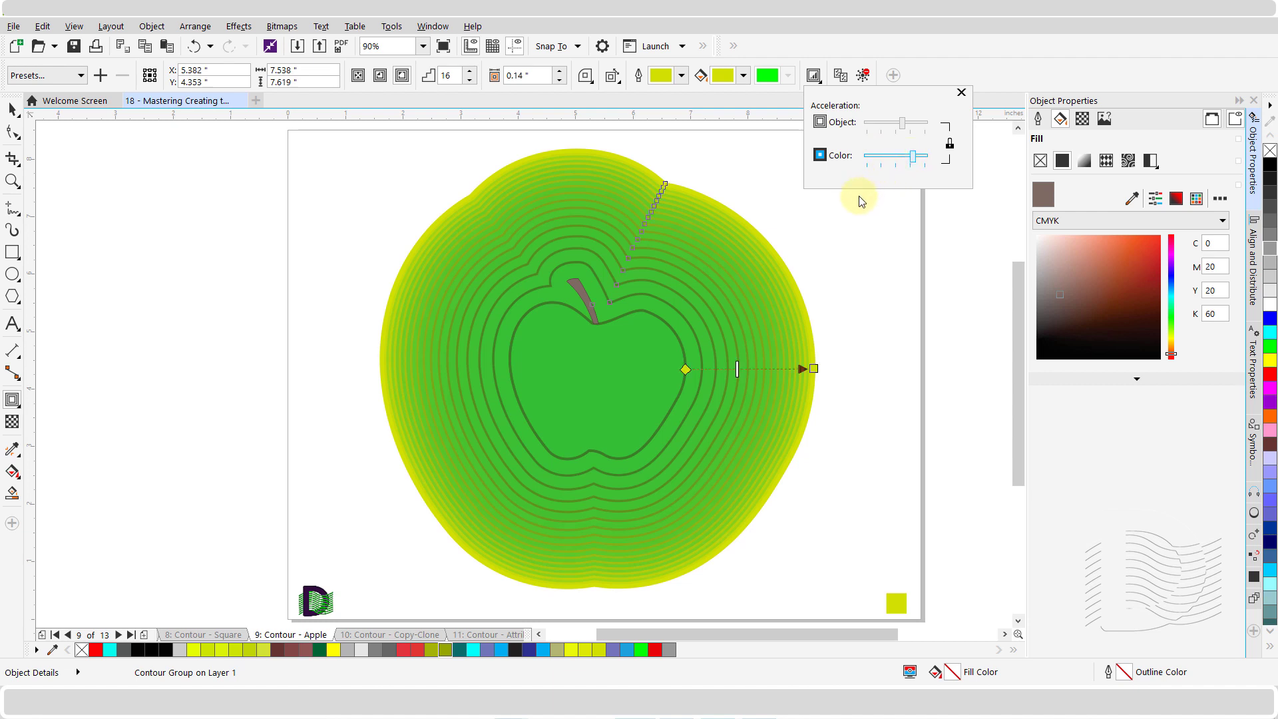
left_click(961, 93)
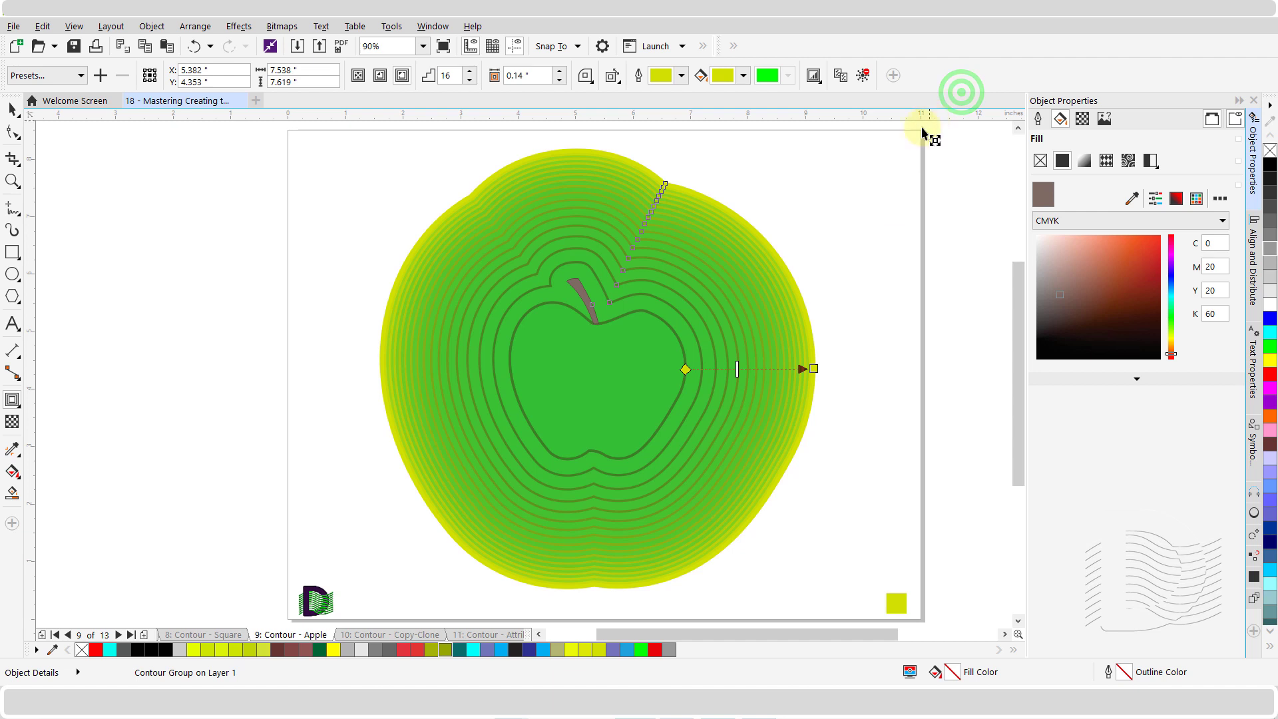
Step: On page 10, Contour - Copy-Clone, copy the contour effect from the shaded upper-right apple to the upper-left apple group
left_click(394, 639)
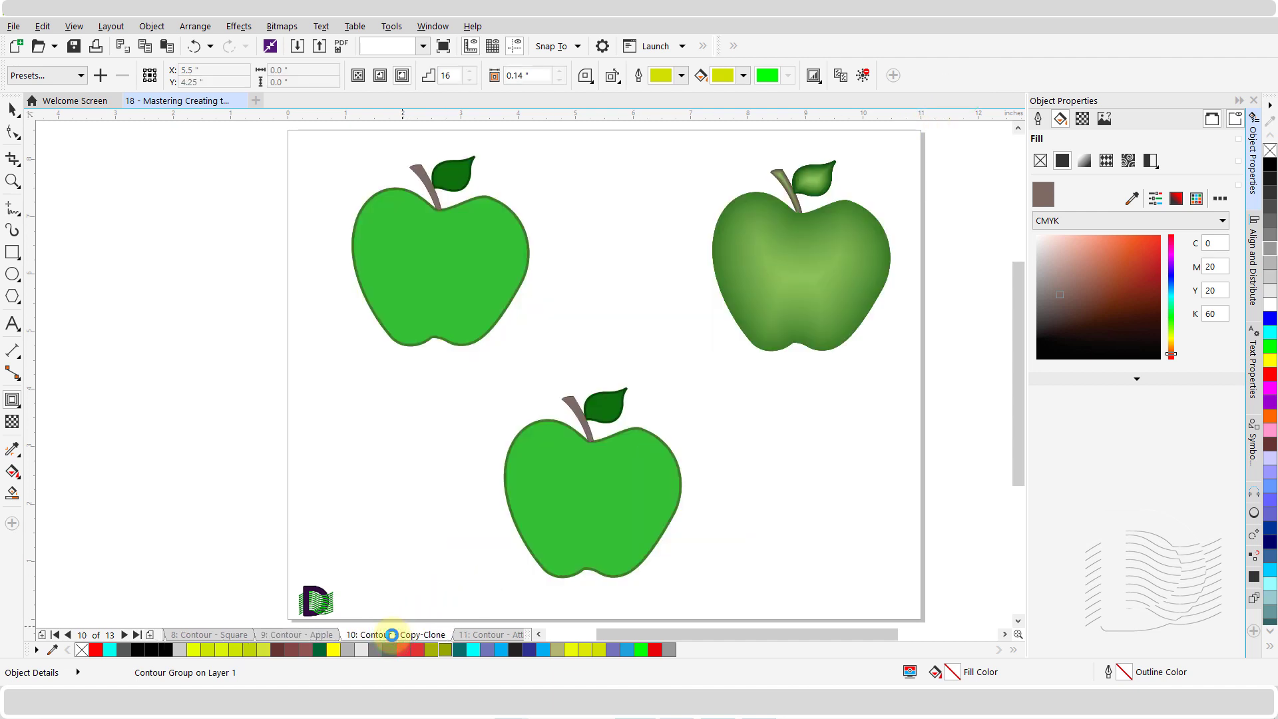
left_click(15, 109)
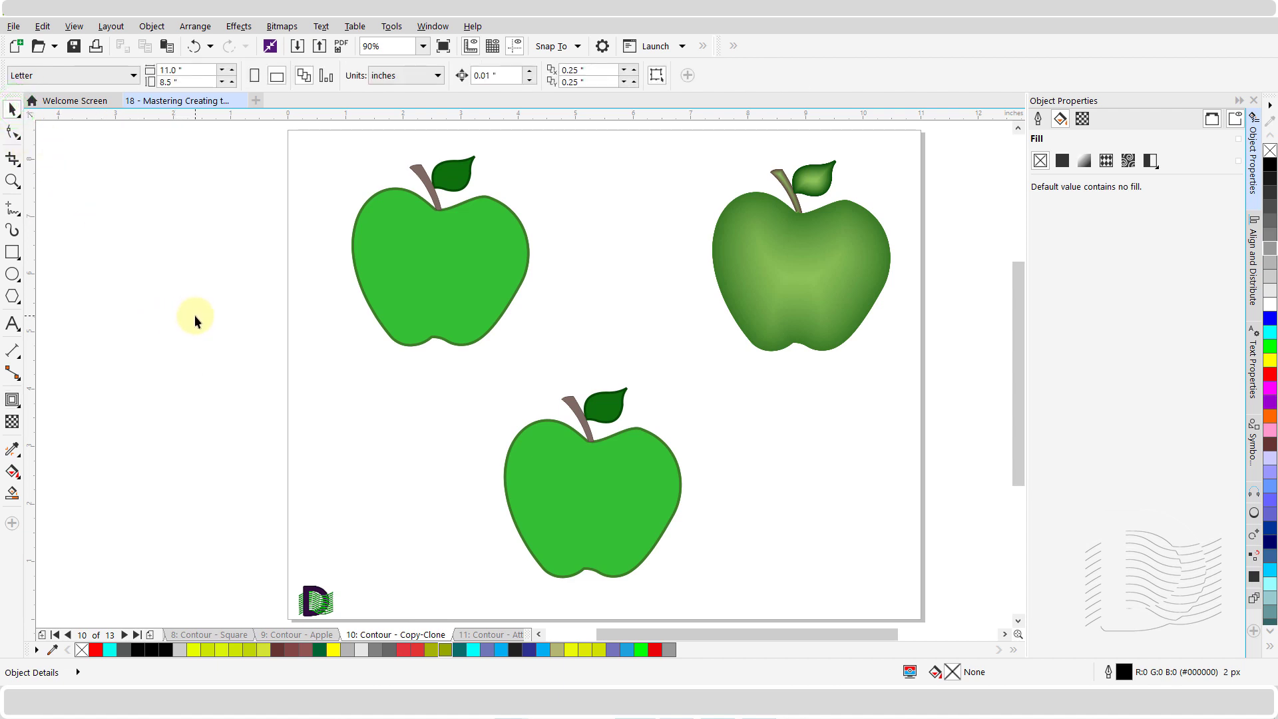
left_click(460, 285)
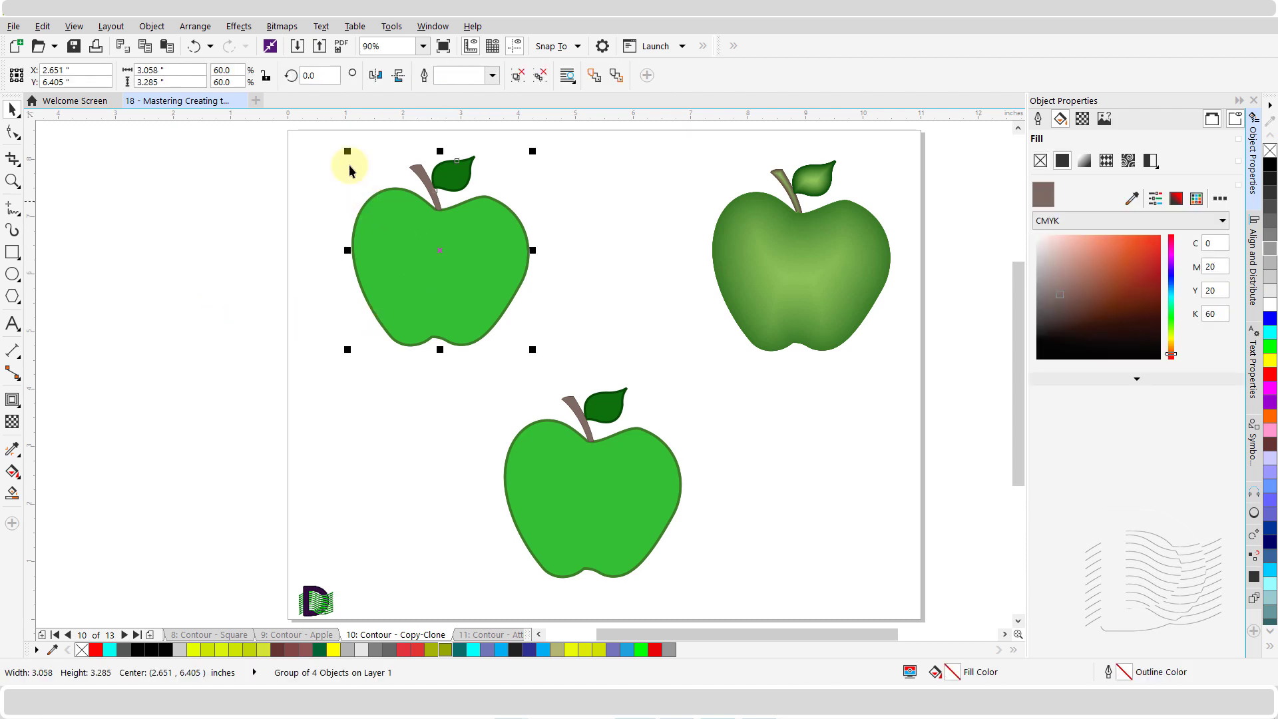
left_click(238, 26)
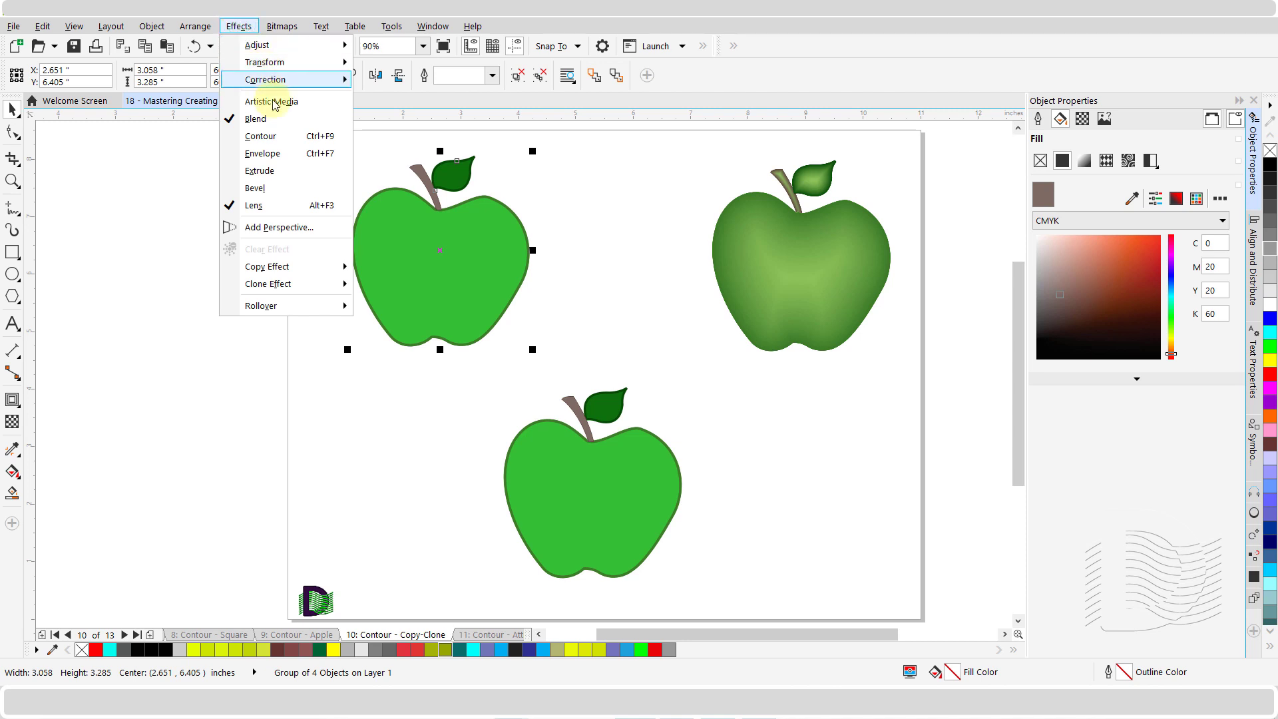
mouse_move(308, 273)
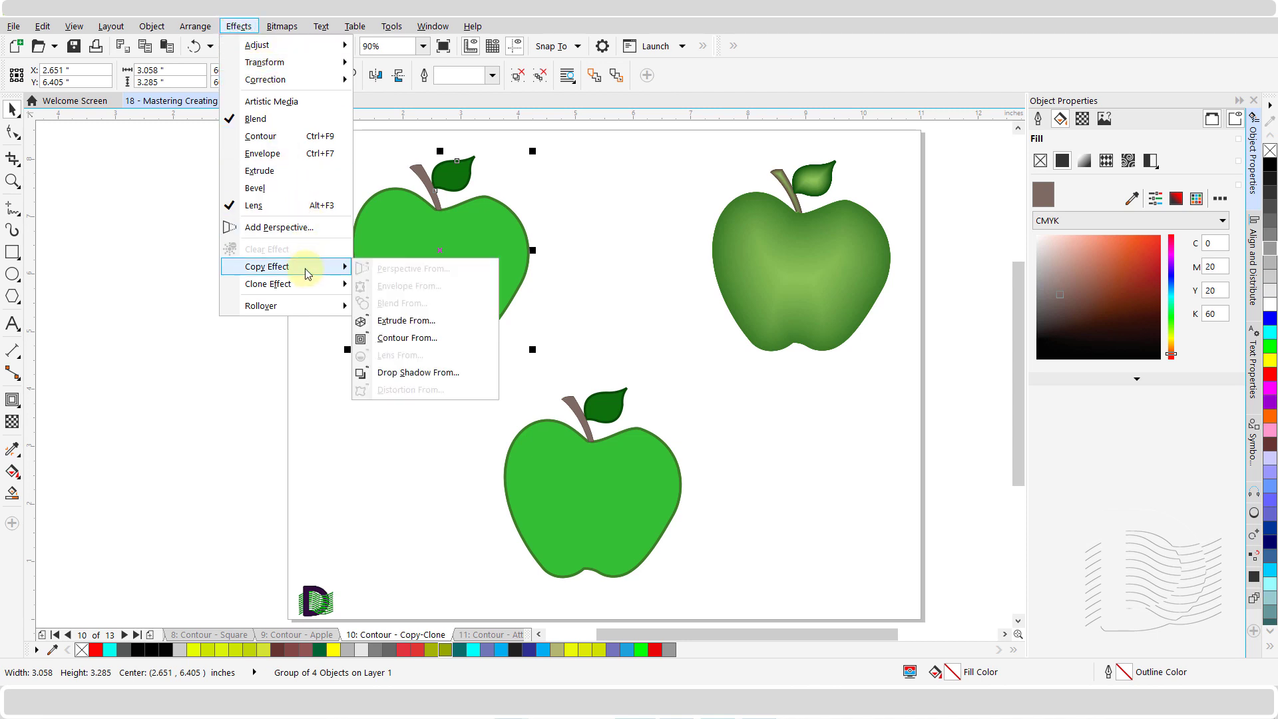
left_click(439, 339)
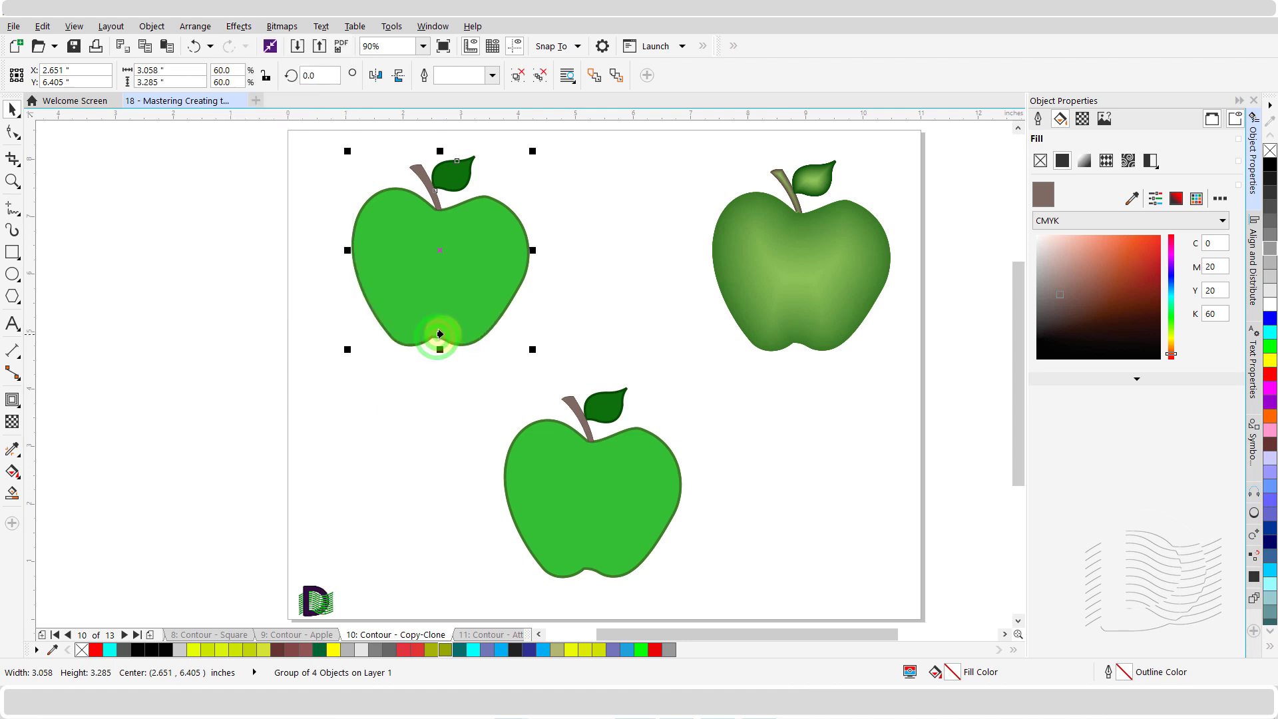
left_click(795, 276)
Step: Clone the contour effect from the shaded upper-right apple onto the flat green apple at the page's bottom centre
left_click(596, 500)
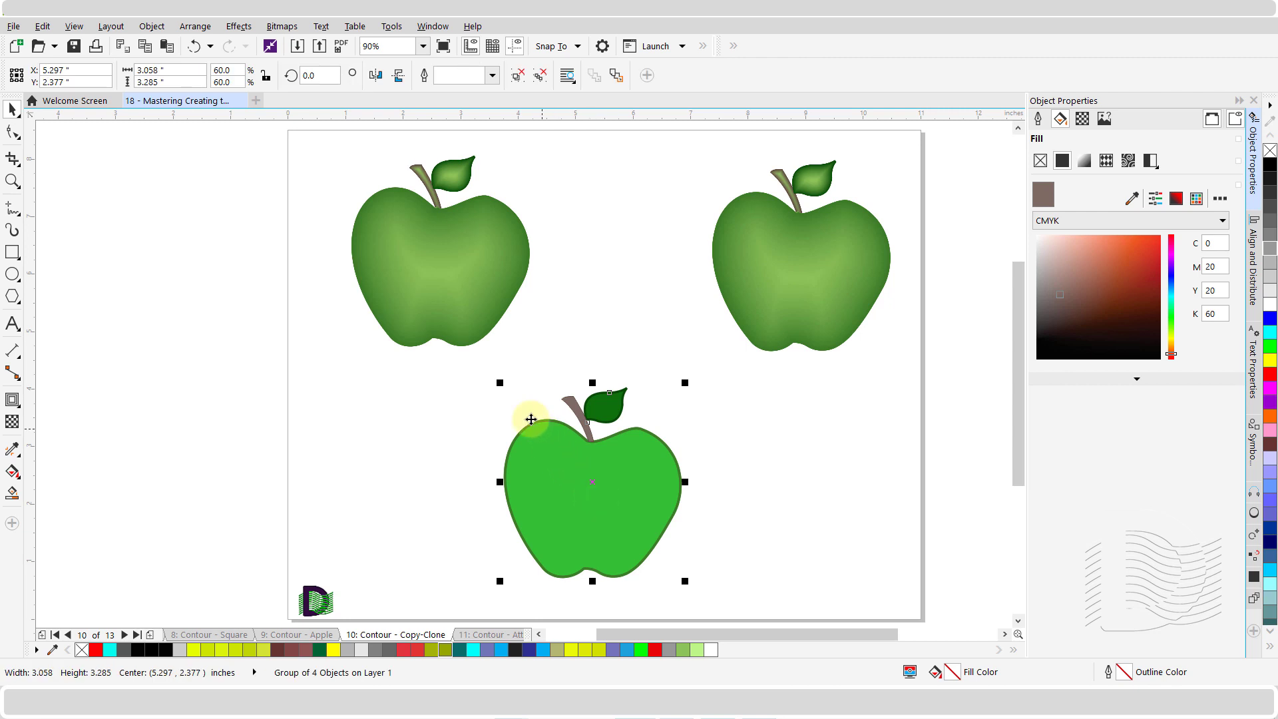
left_click(239, 26)
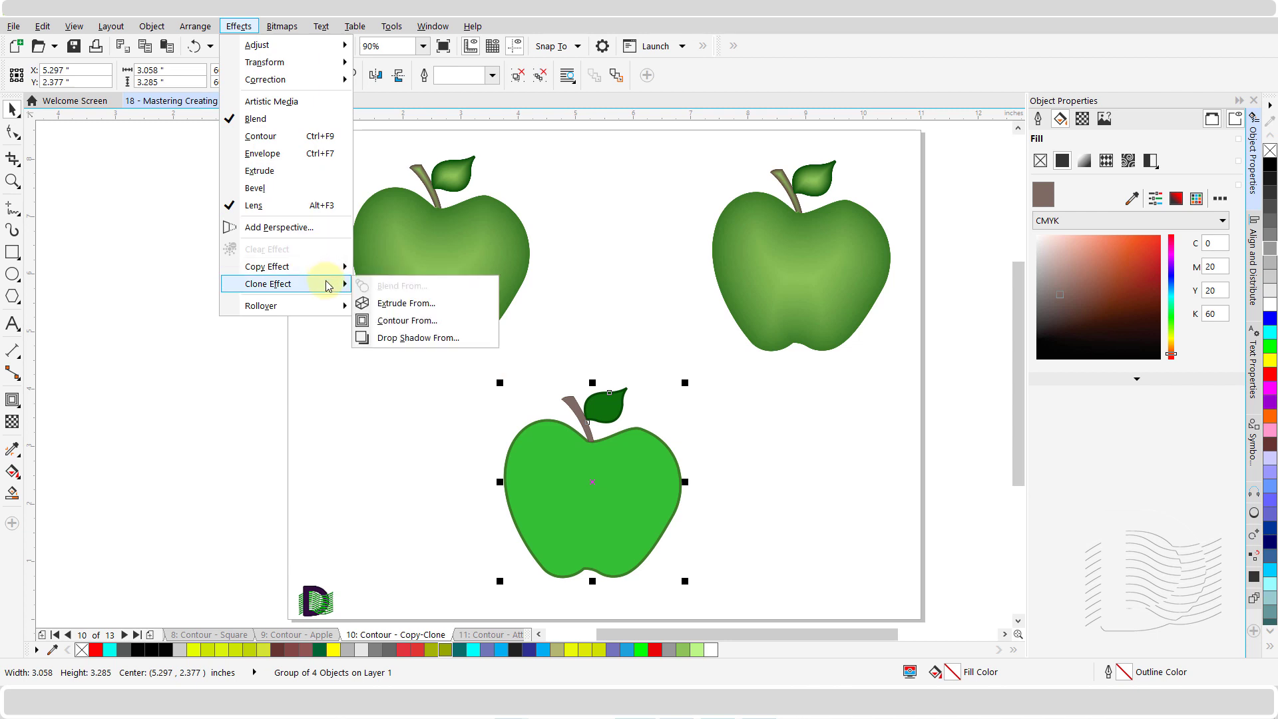
left_click(435, 325)
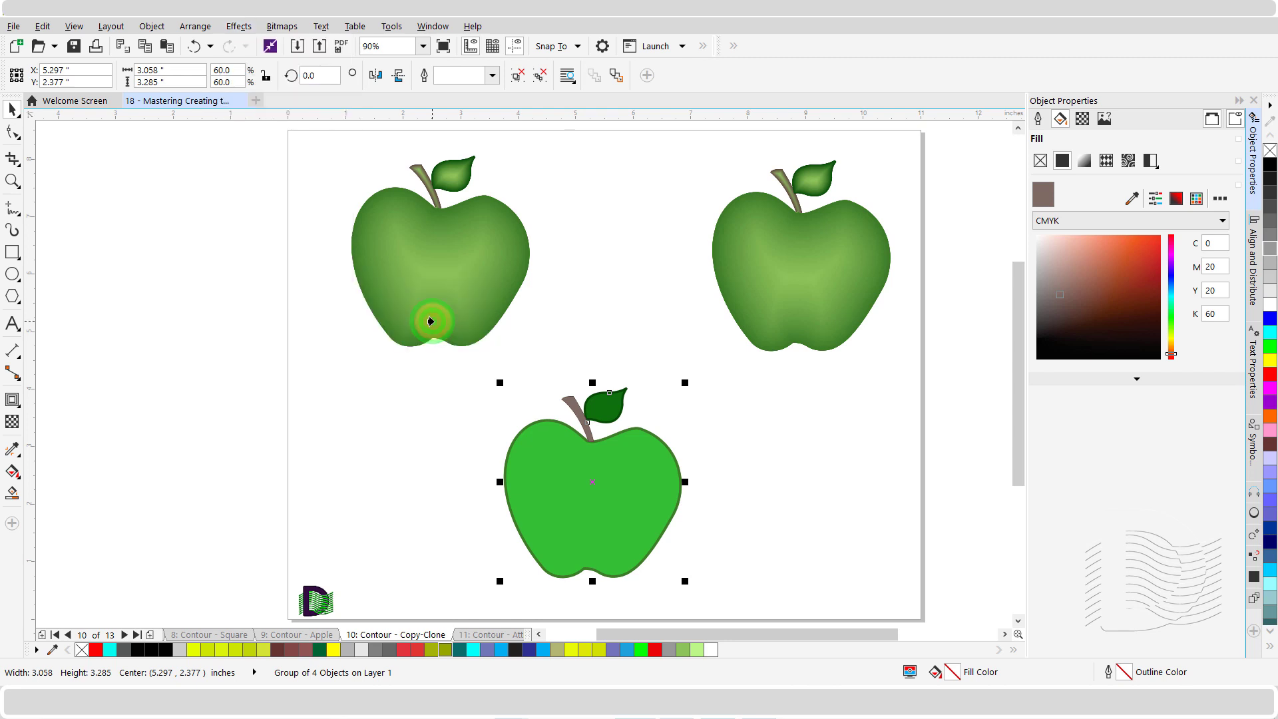
left_click(771, 288)
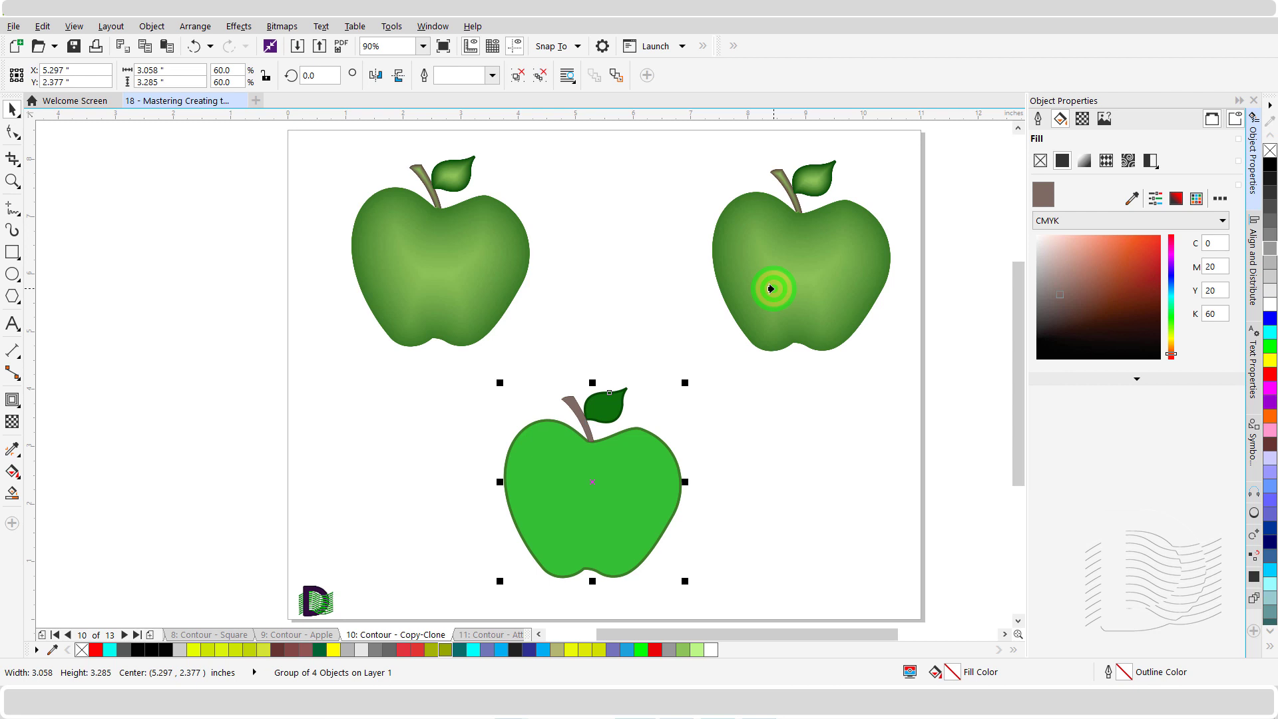
left_click(774, 402)
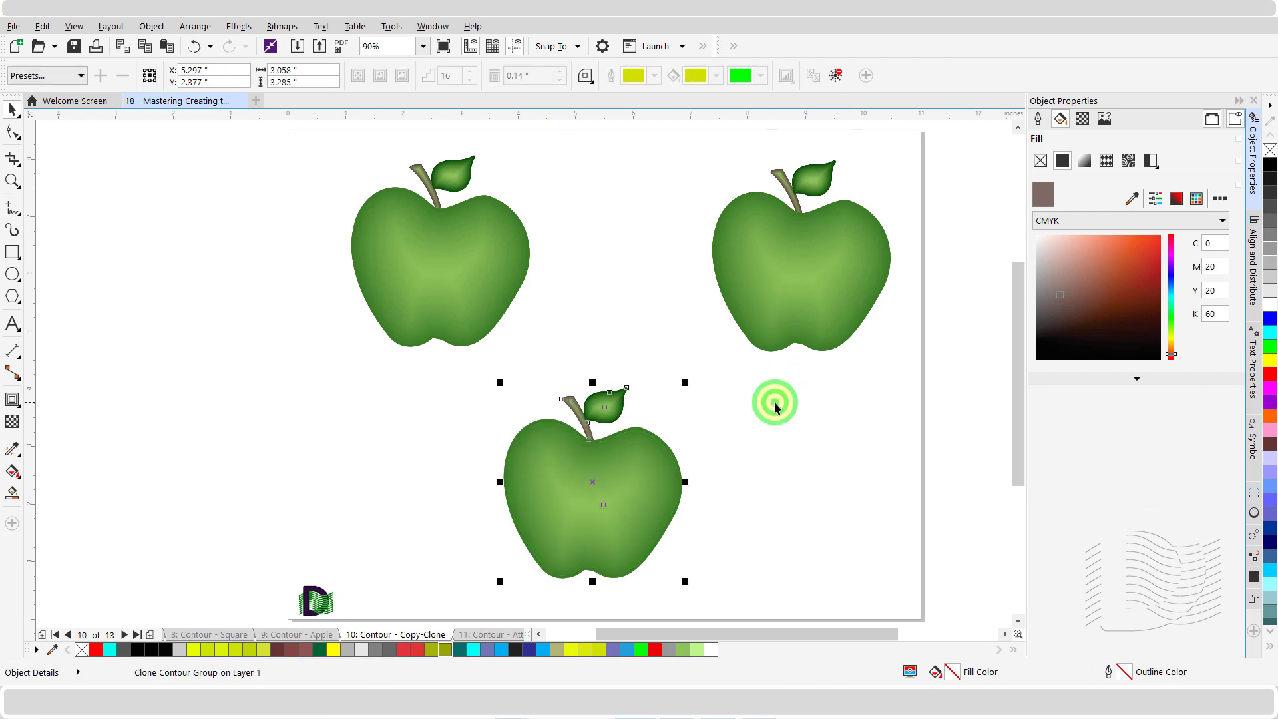
Step: On page 11, Contour - Attributes Eyedropper, configure the Attributes Eyedropper effects to include Contour and exclude Drop Shadow
left_click(499, 639)
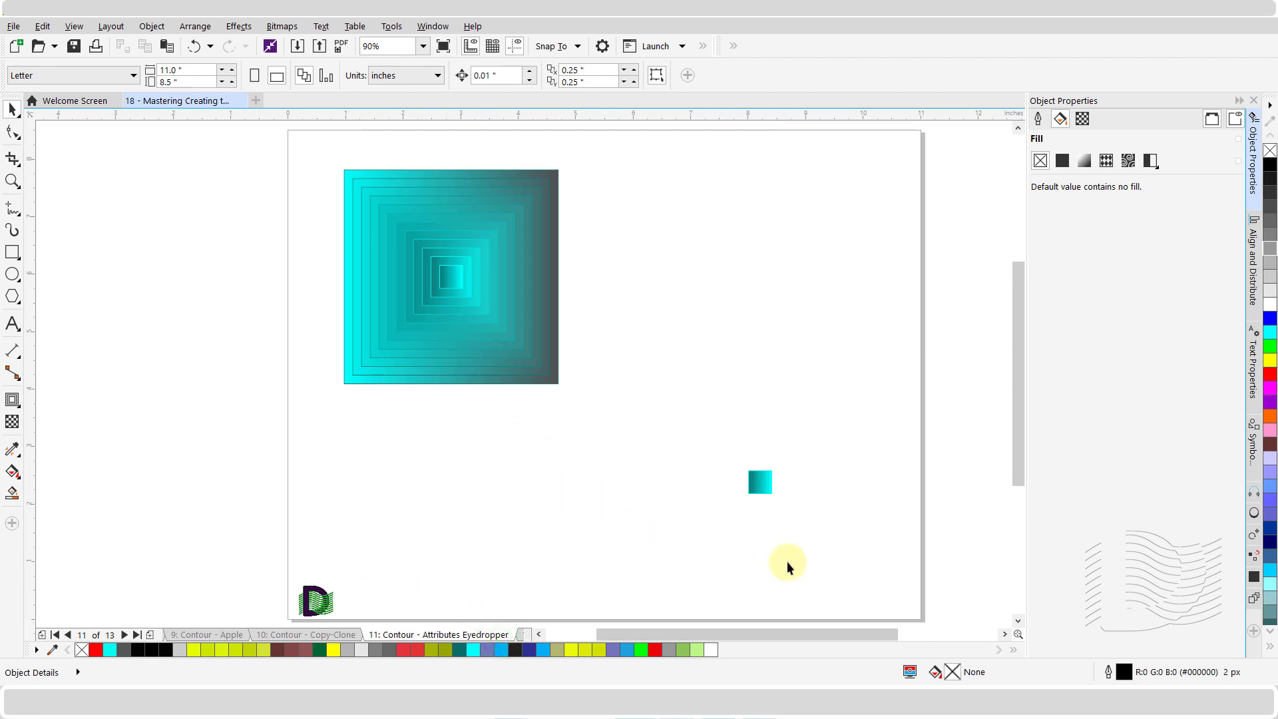
left_click(758, 481)
left_click(12, 452)
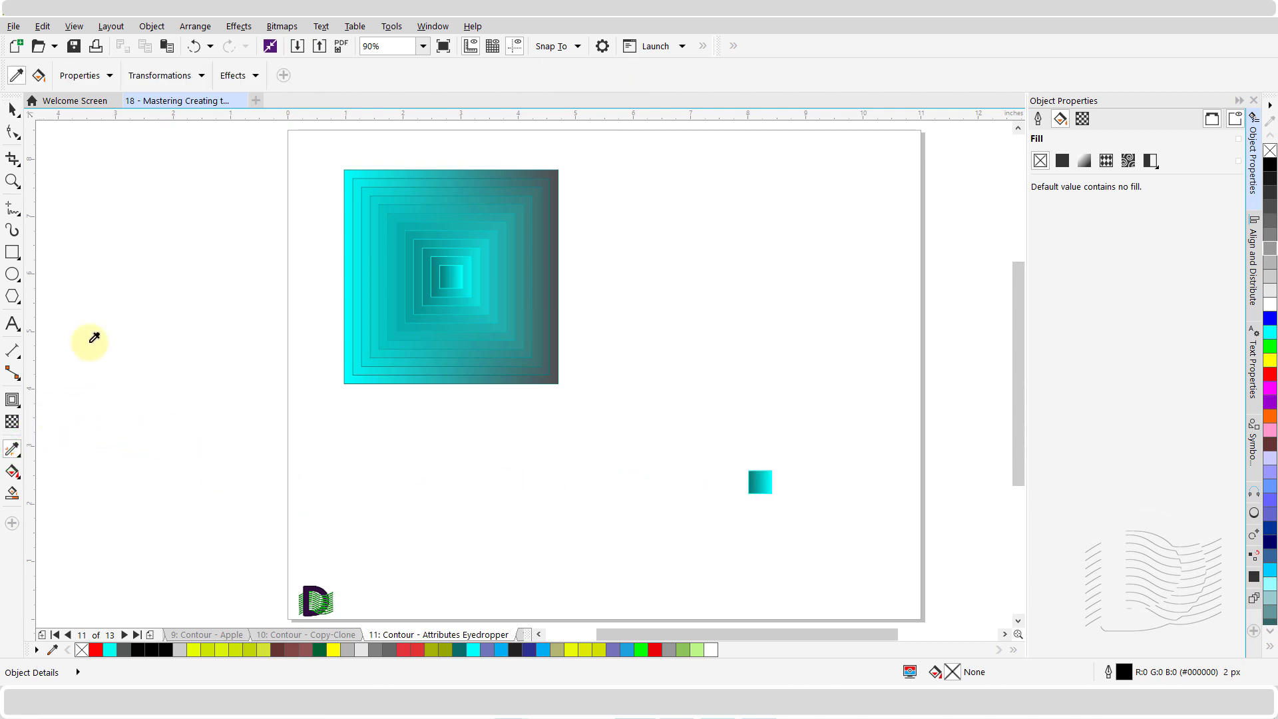
left_click(110, 78)
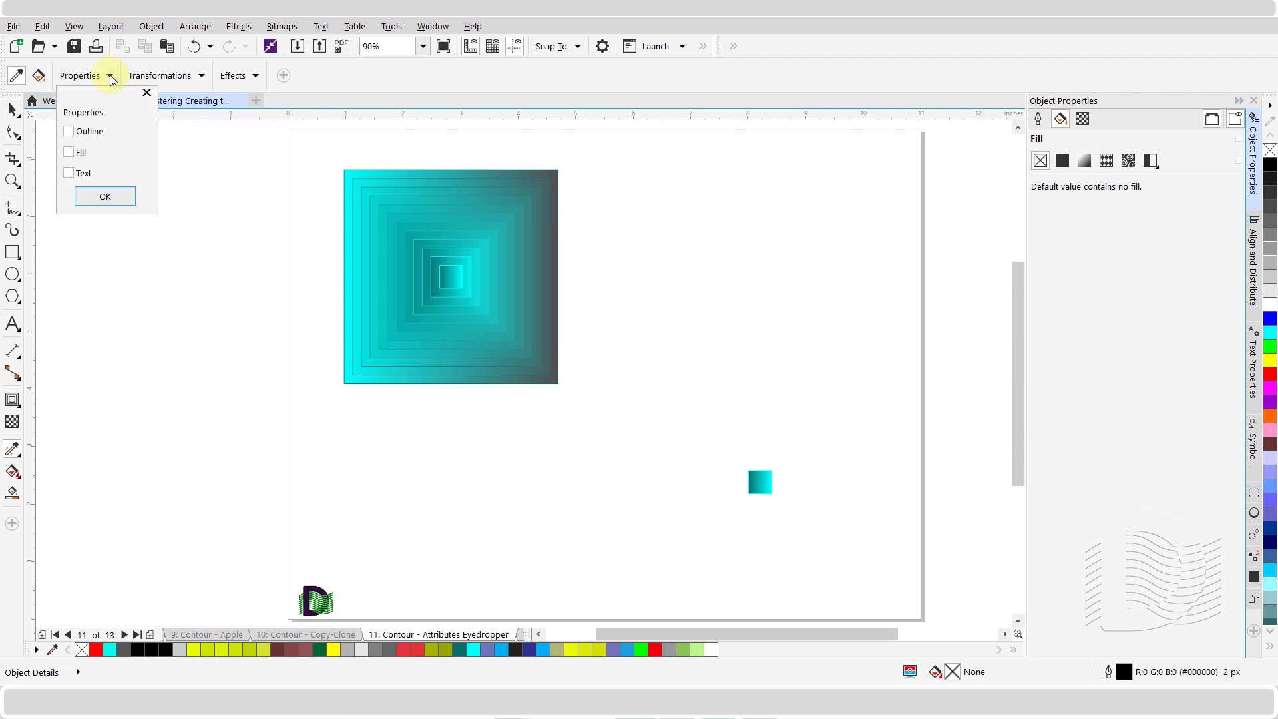
left_click(110, 78)
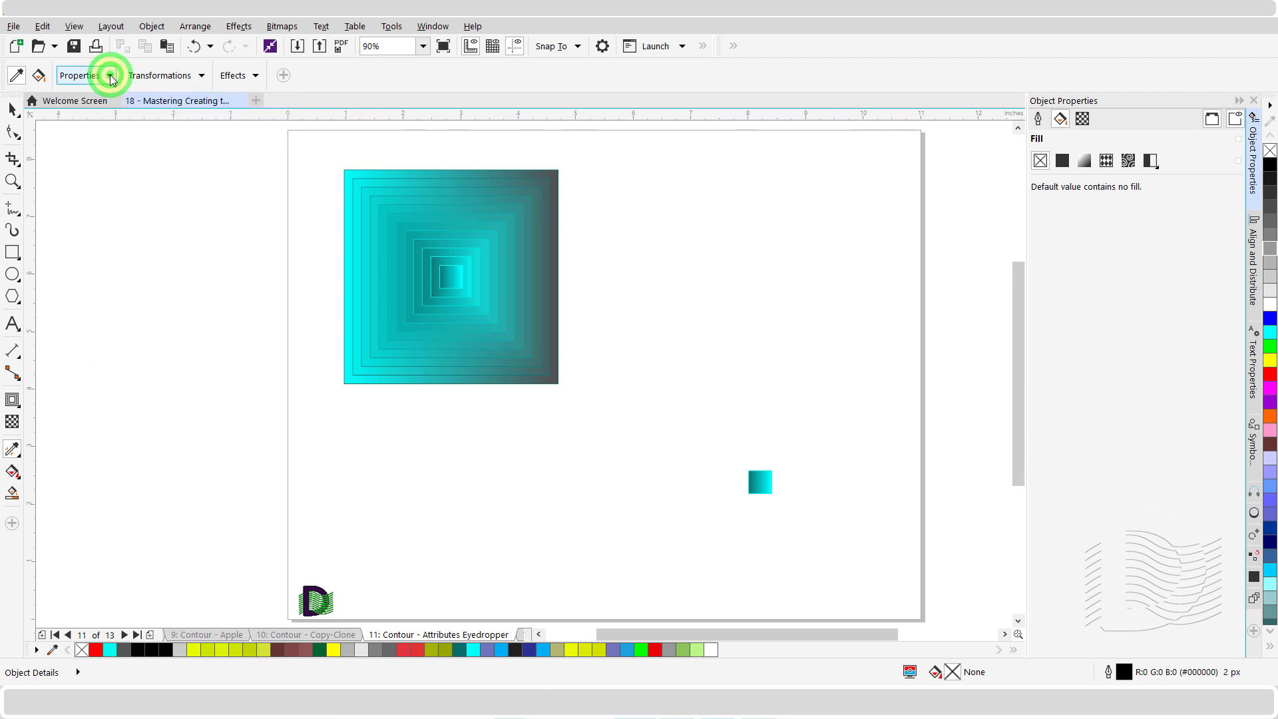
left_click(202, 78)
left_click(202, 77)
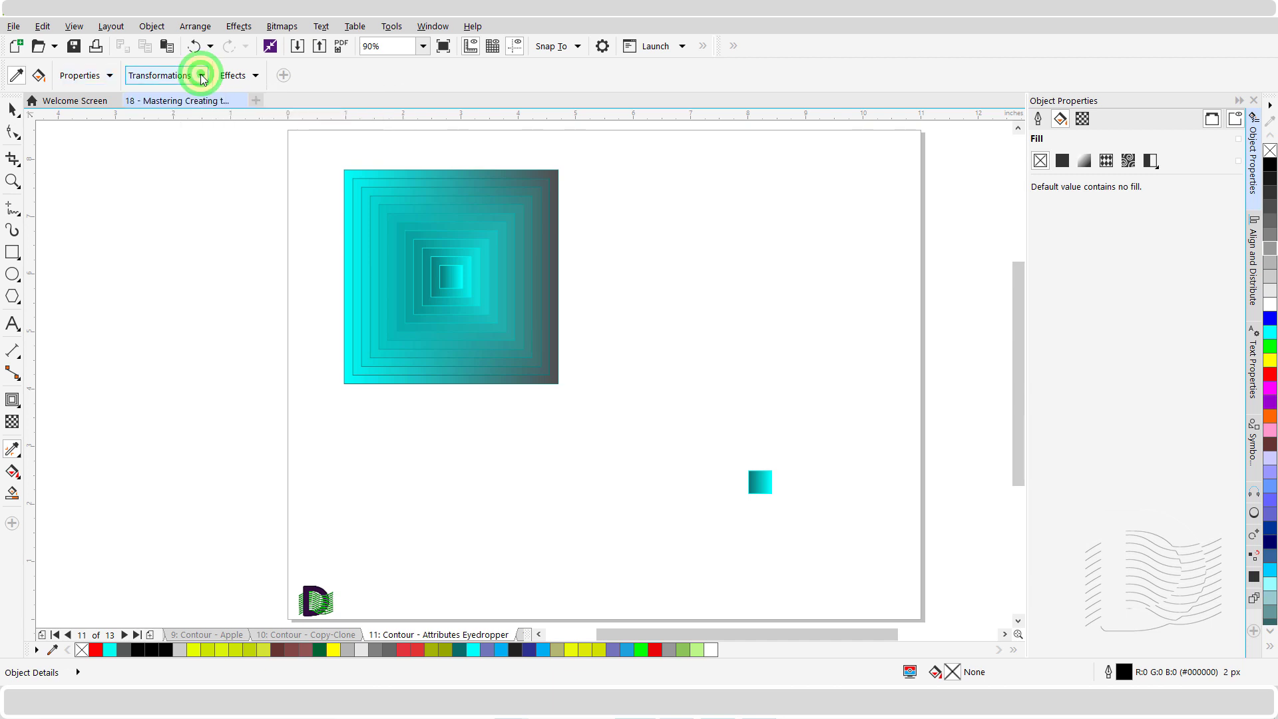
left_click(256, 76)
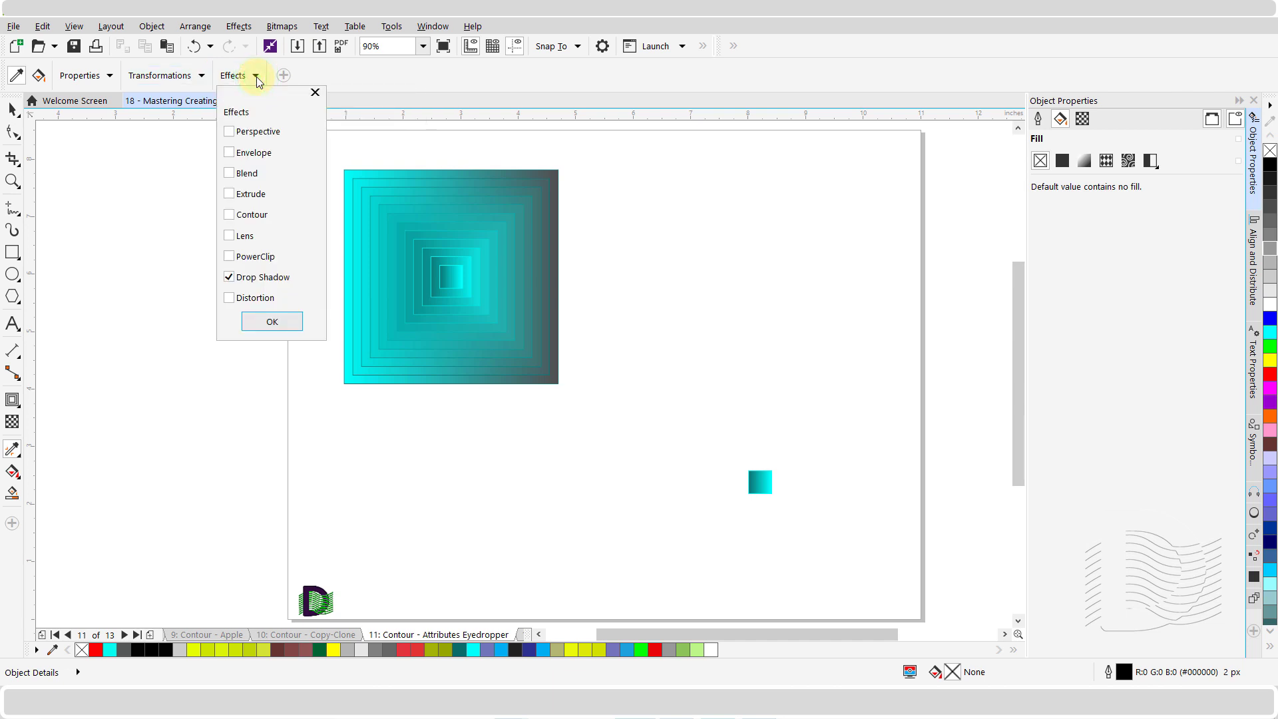
left_click(229, 217)
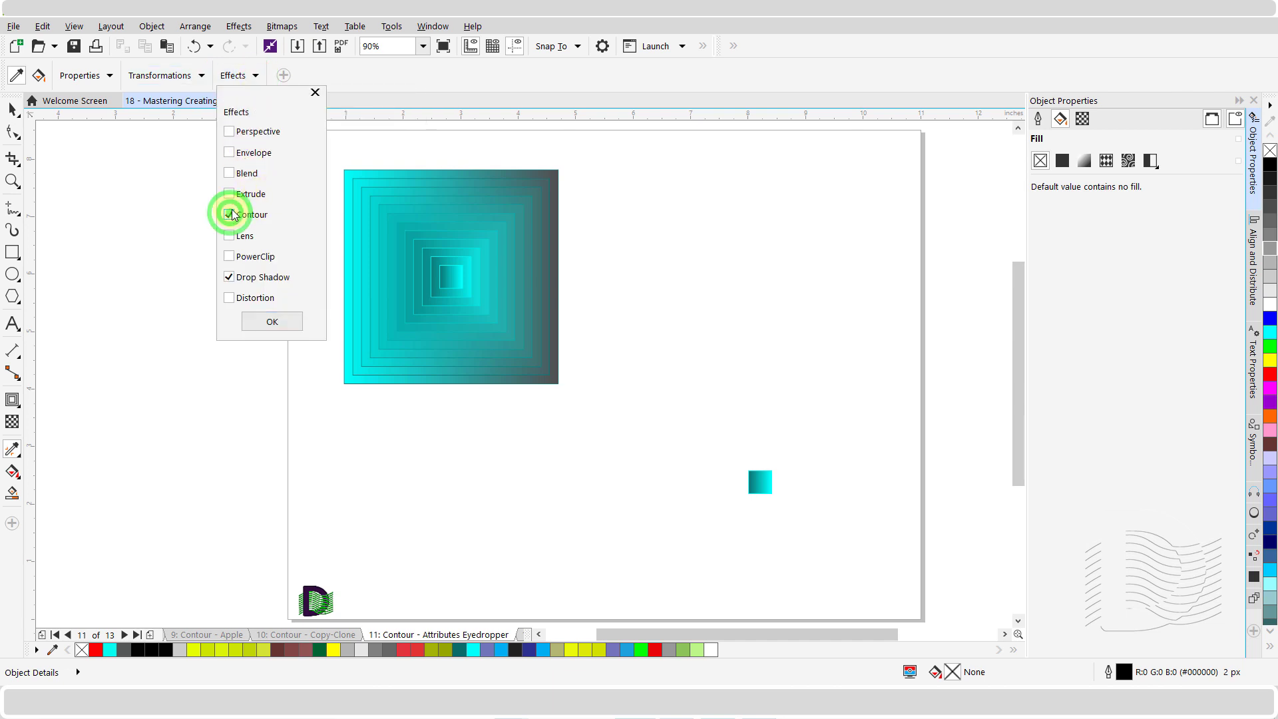
left_click(230, 278)
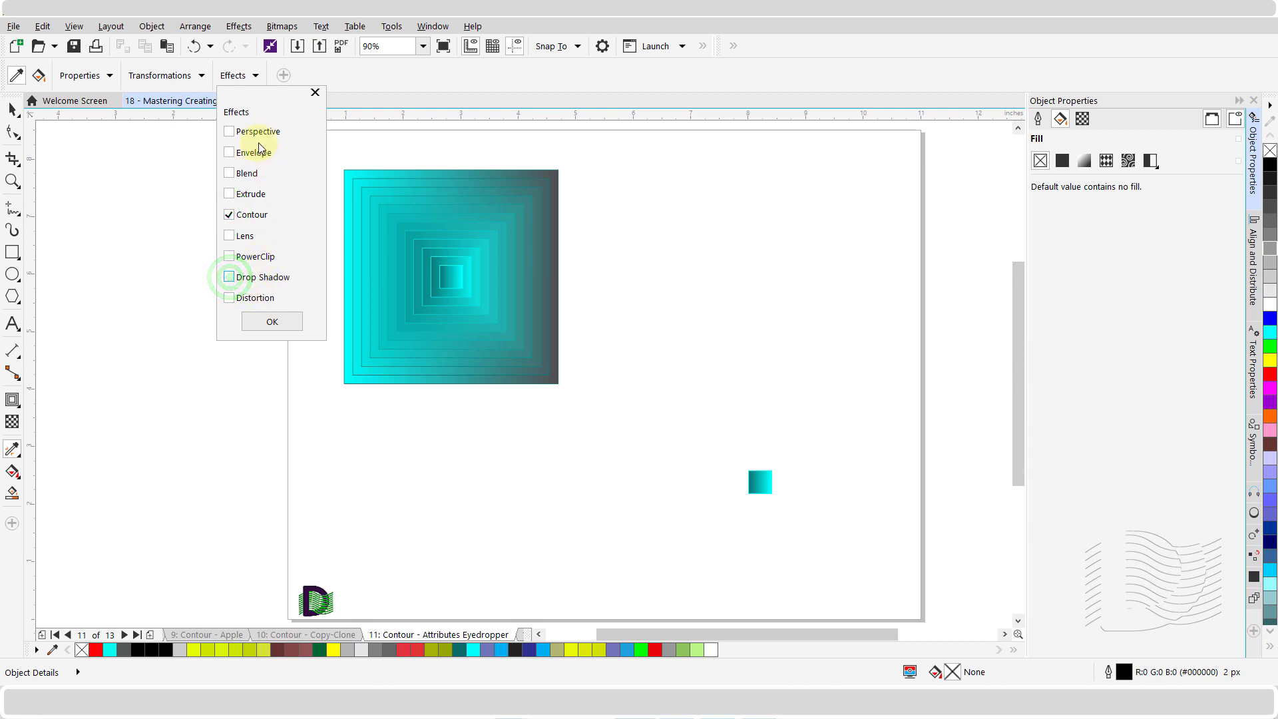
left_click(276, 320)
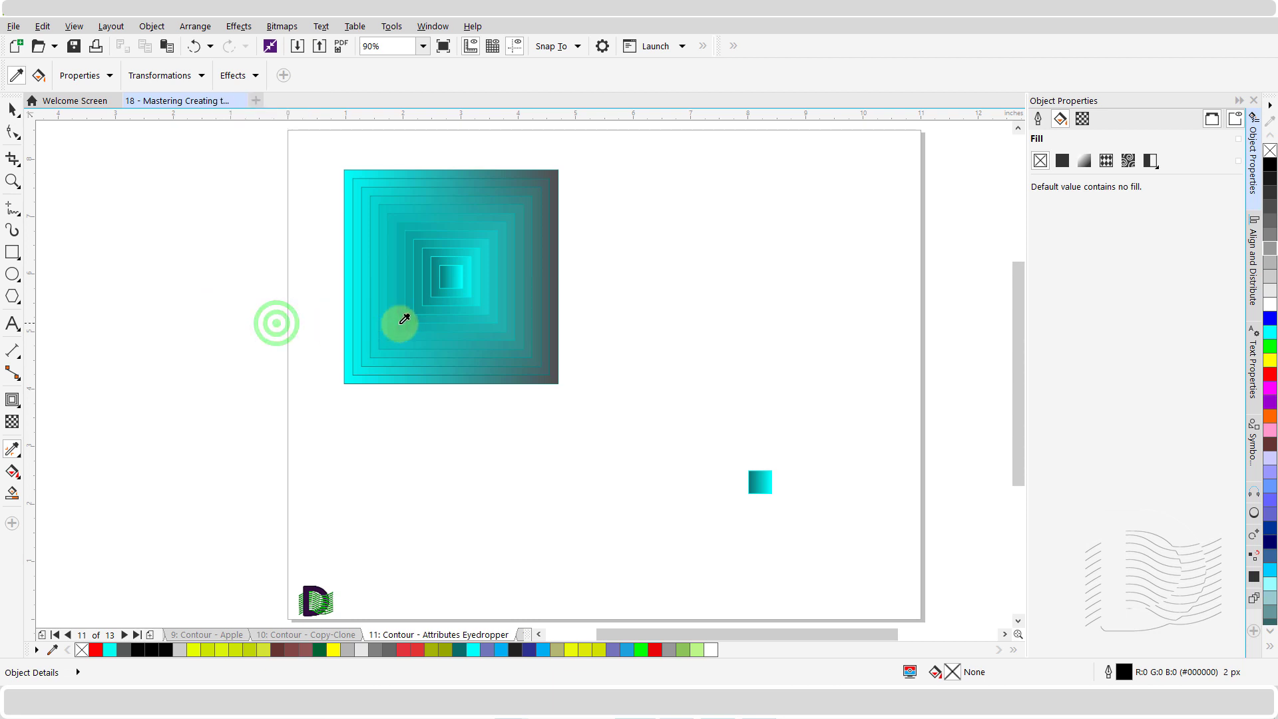
Step: Sample the large square's contour with the eyedropper and apply it to the small teal square, then deselect
left_click(438, 304)
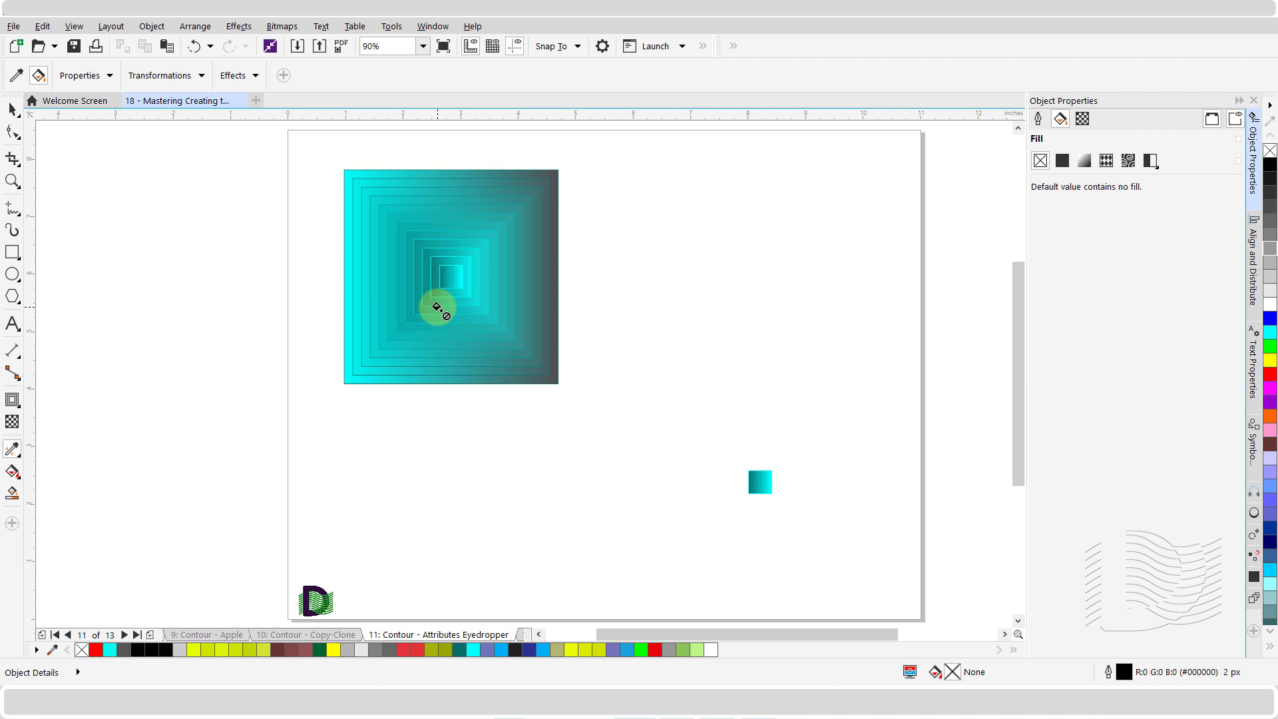
left_click(753, 477)
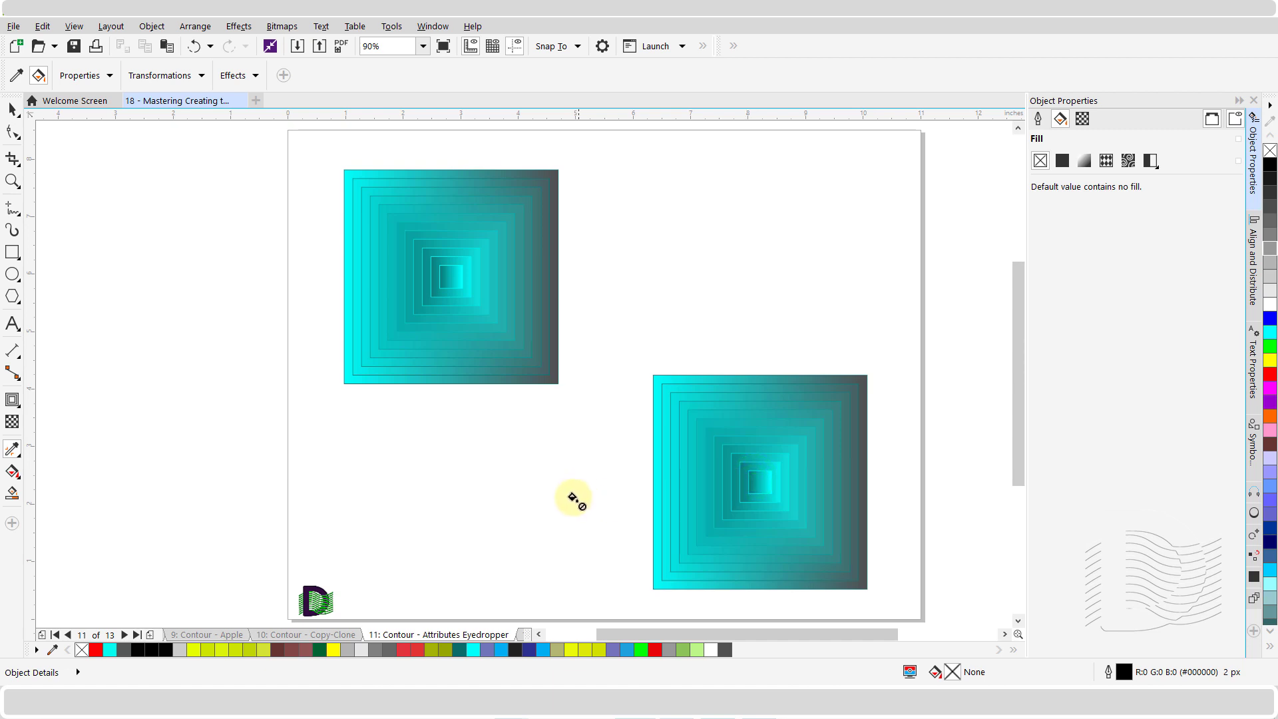
key("space")
left_click(494, 496)
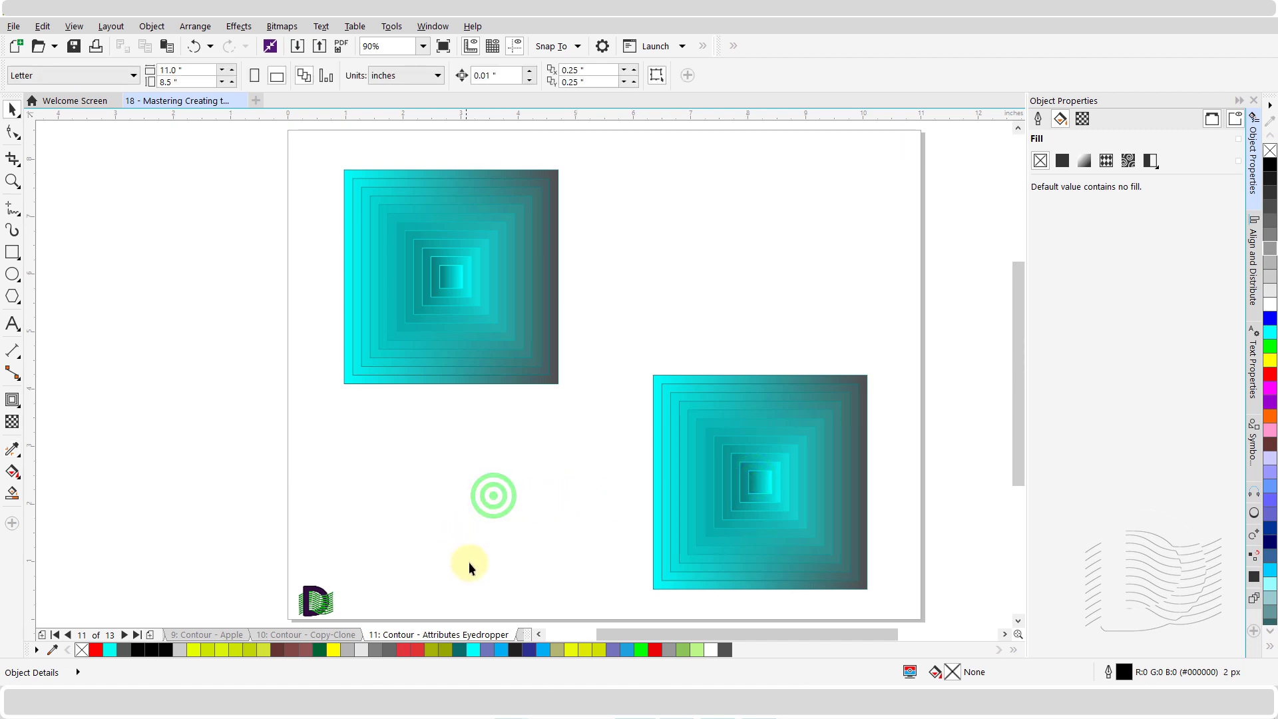
Step: On page 12, Contour - Break Apart, break apart the contour group of the left apple
left_click(125, 634)
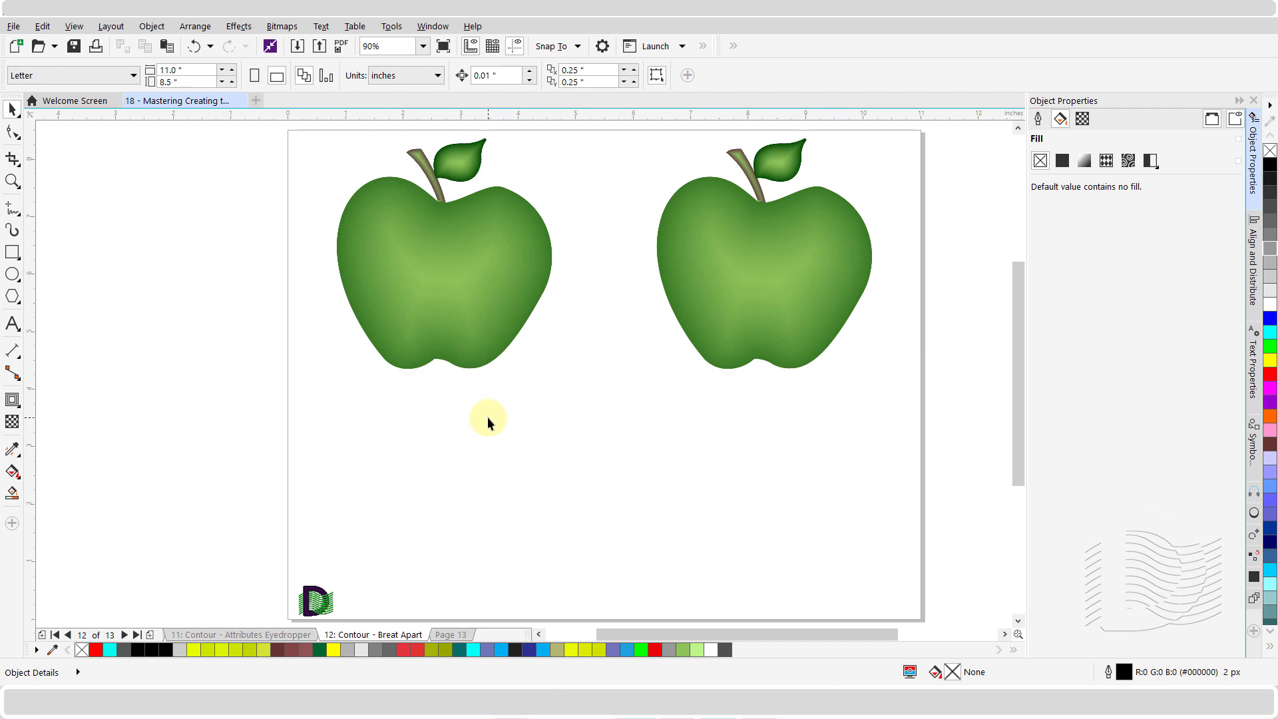
left_click(437, 289)
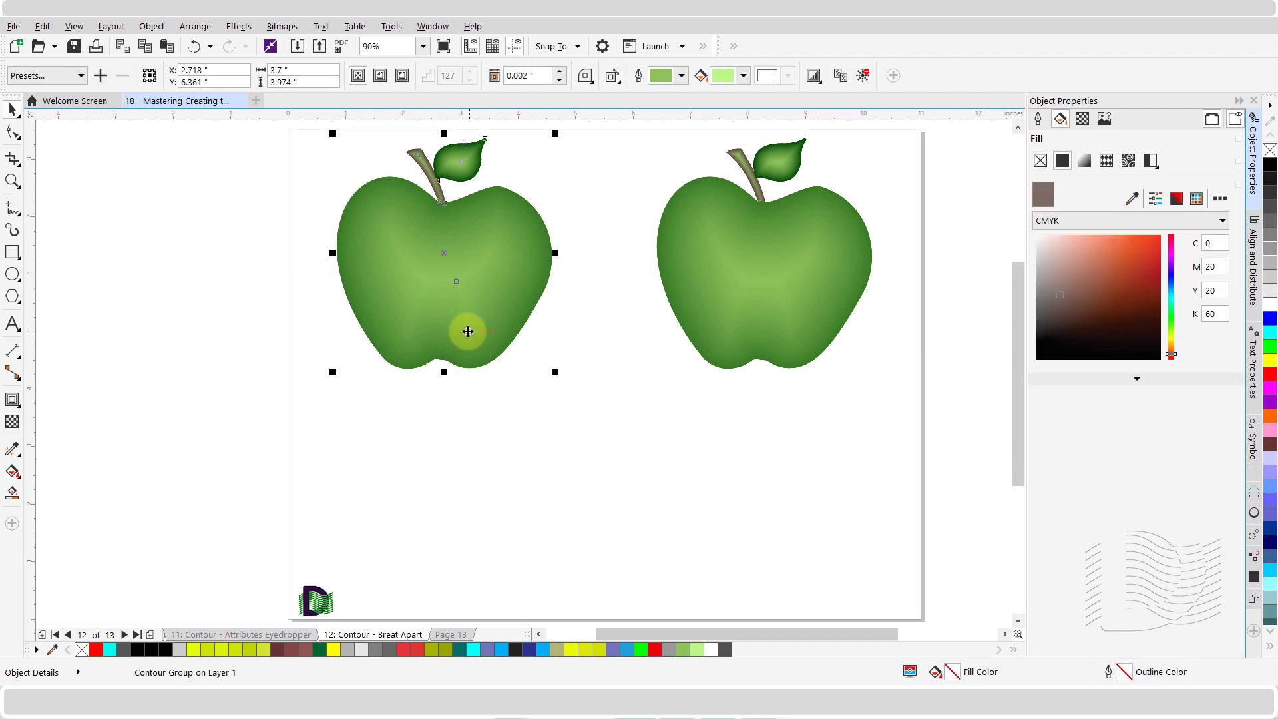
left_click(152, 28)
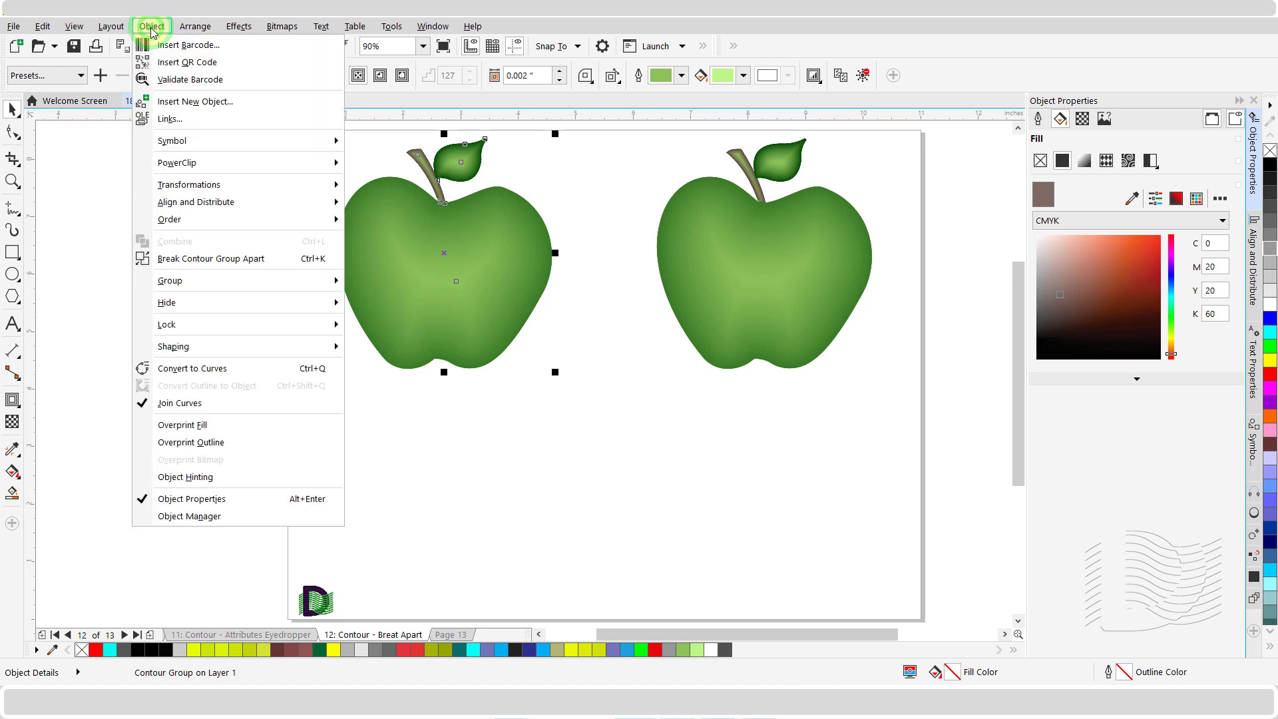
left_click(274, 259)
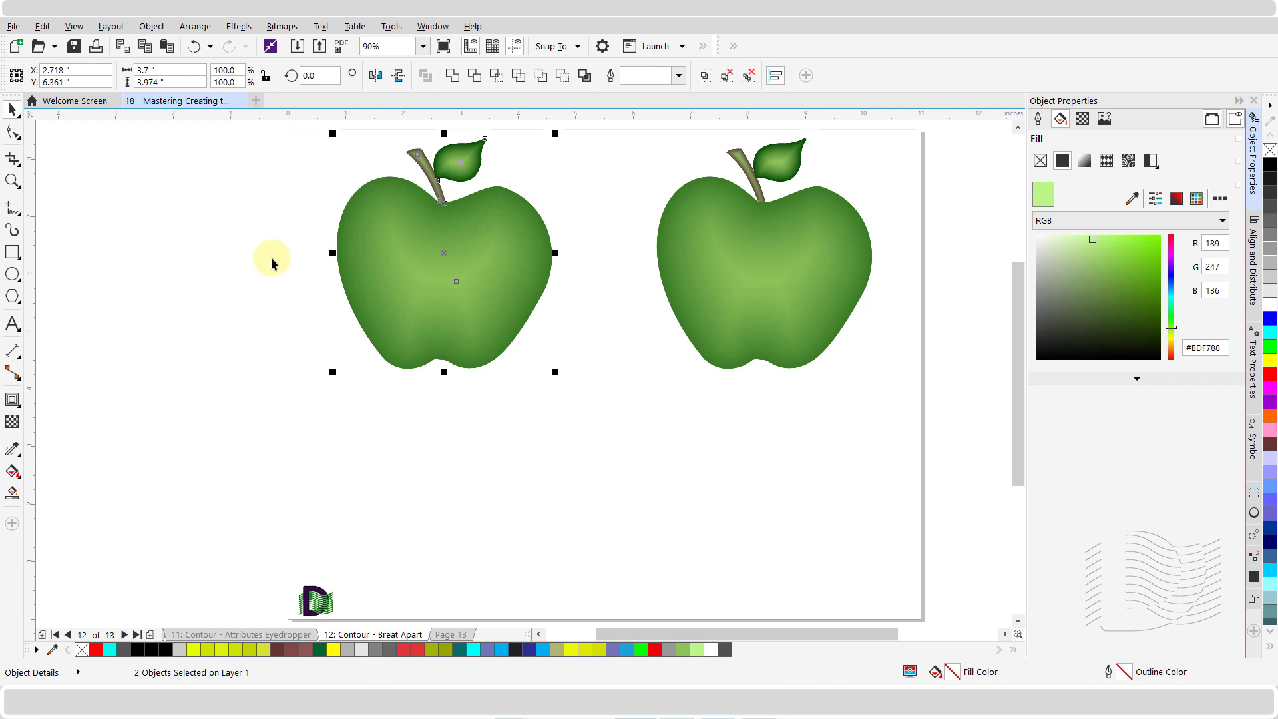
left_click(304, 384)
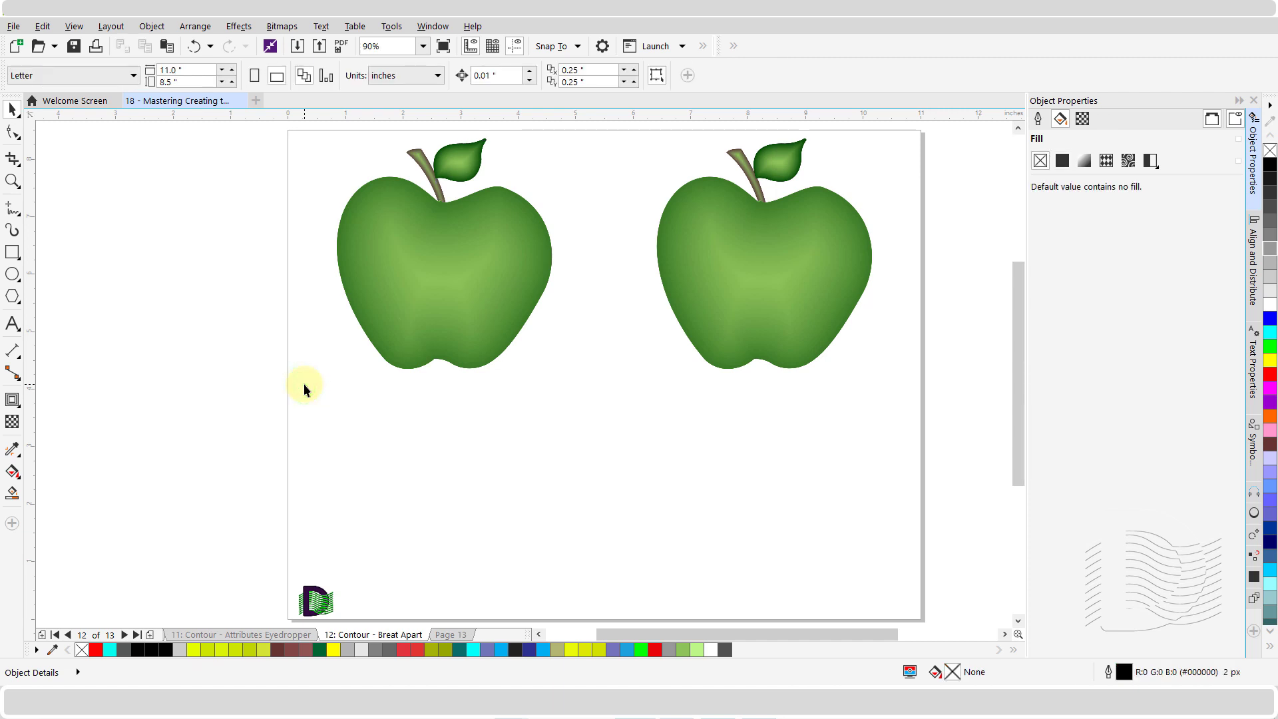
Step: Move the left apple's separated contour objects straight below the original apple
left_click(441, 275)
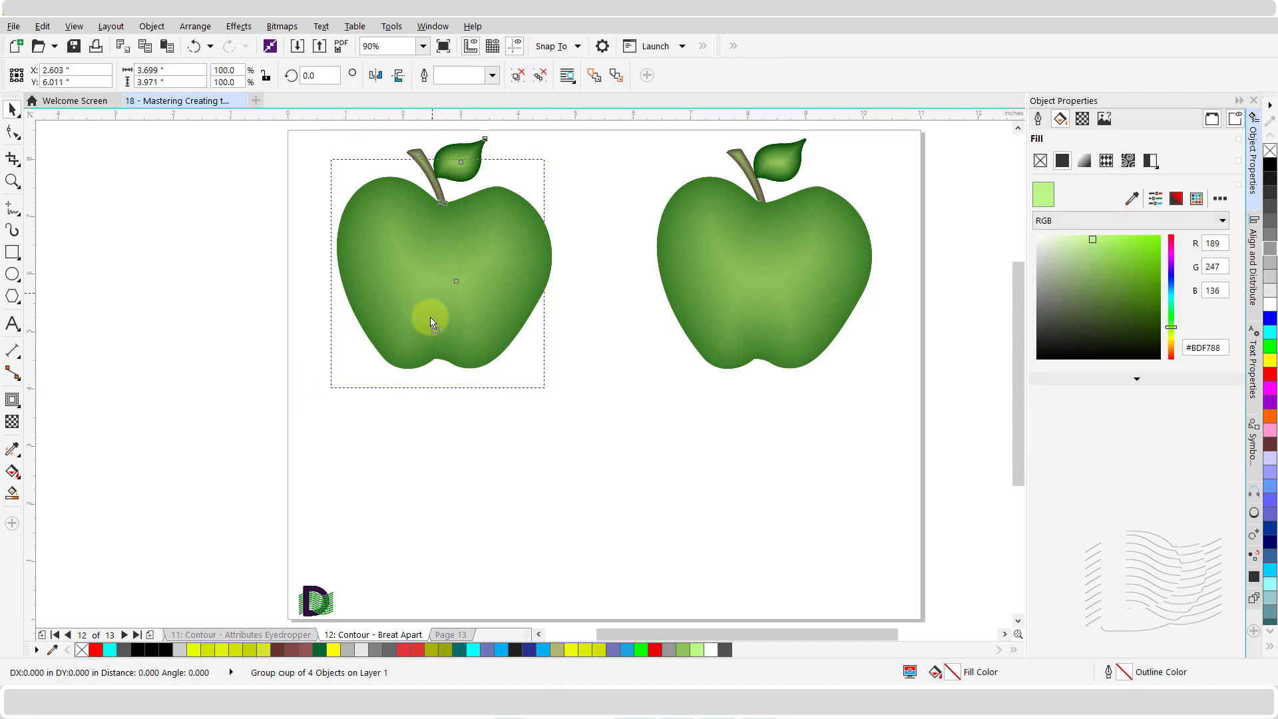
left_click_drag(430, 320, 442, 505)
right_click(442, 505)
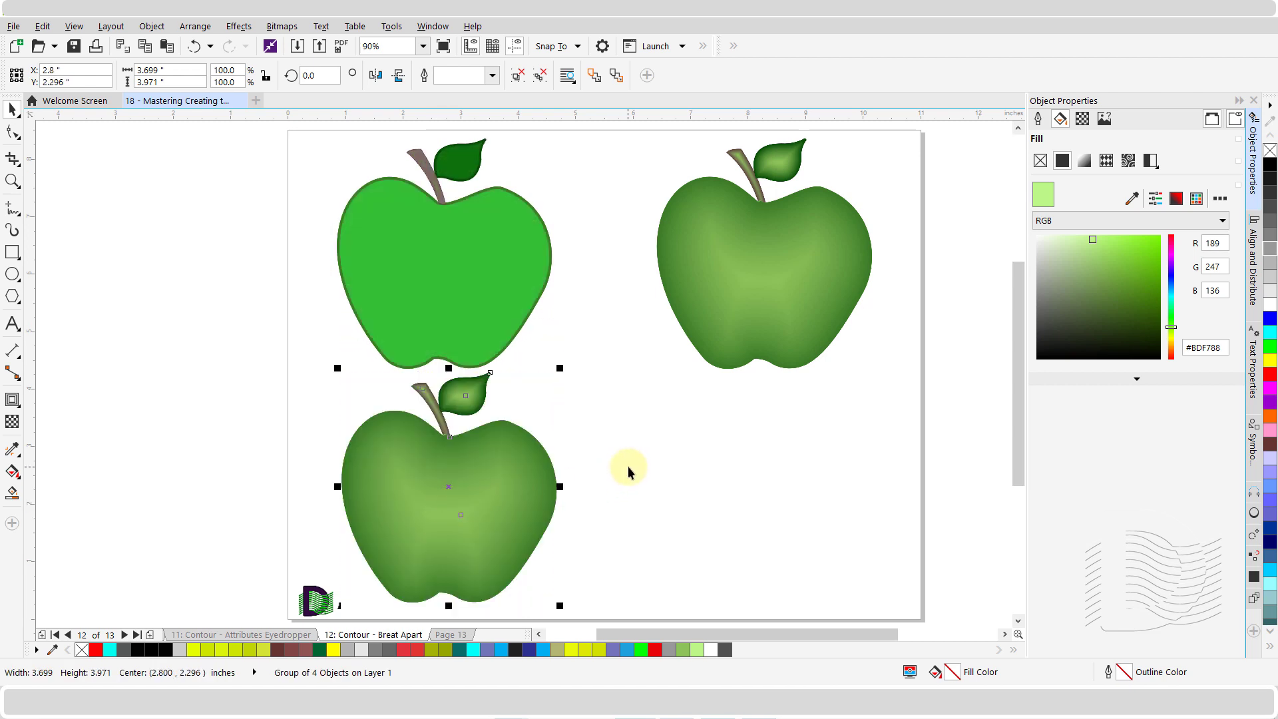
left_click(628, 466)
Step: Break apart the right apple's contour group and move its separated contour objects below the original apple
left_click(734, 282)
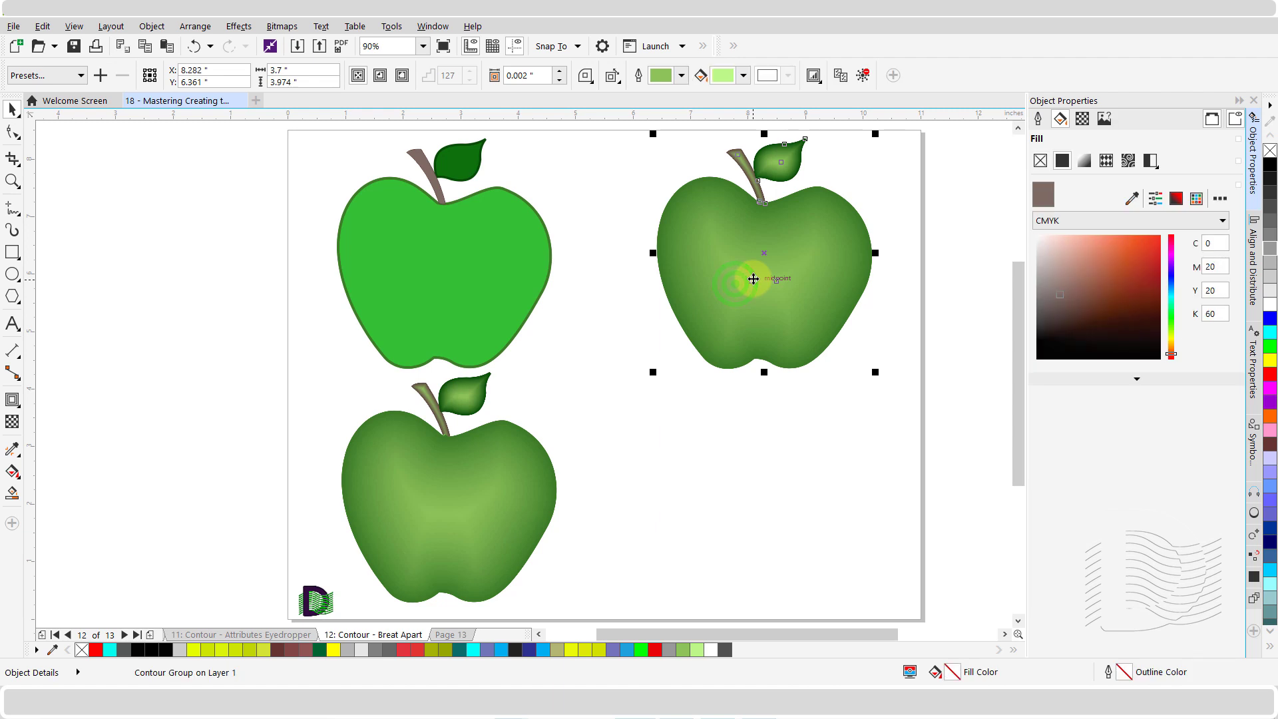
left_click(753, 278)
key("ctrl+k")
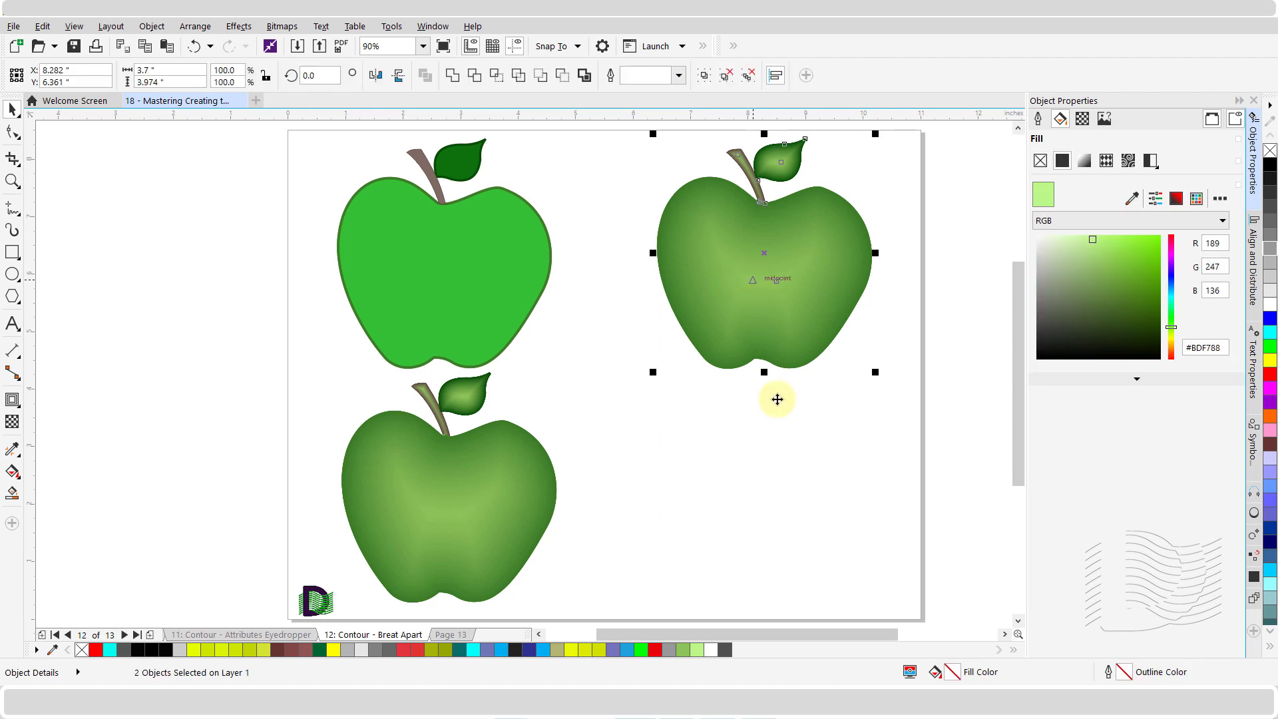
left_click(834, 417)
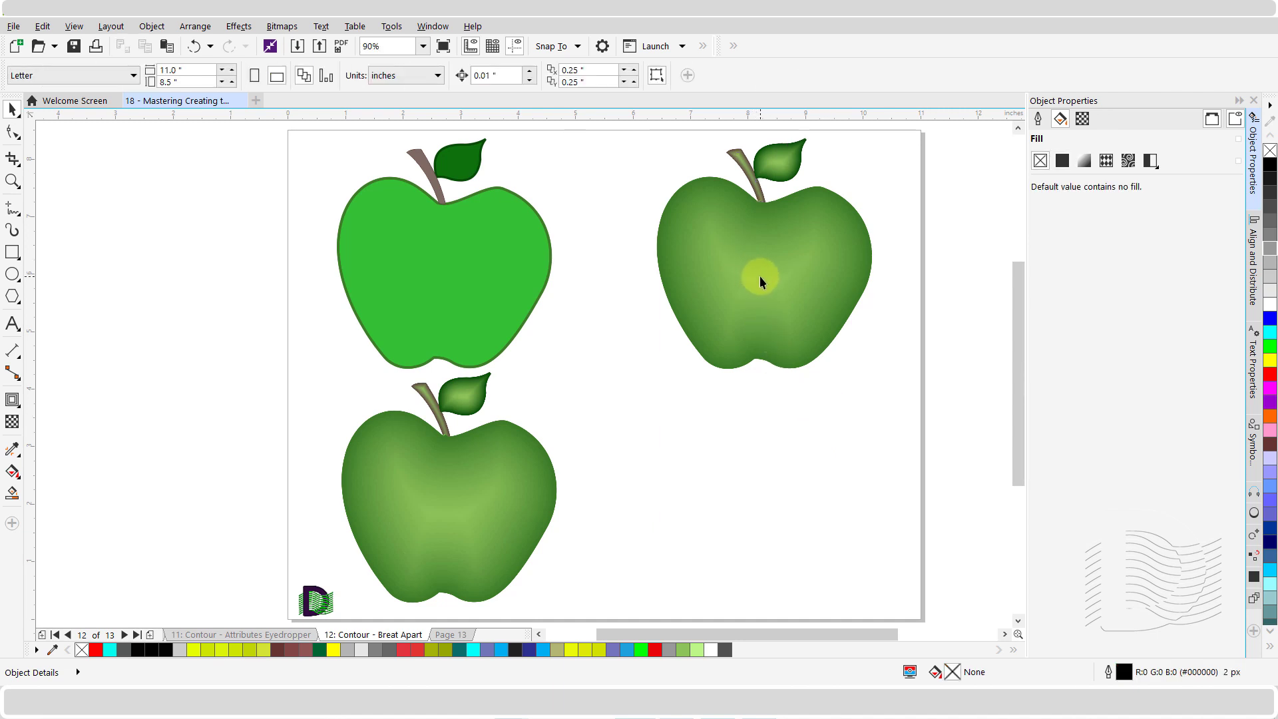
left_click_drag(760, 275, 773, 516)
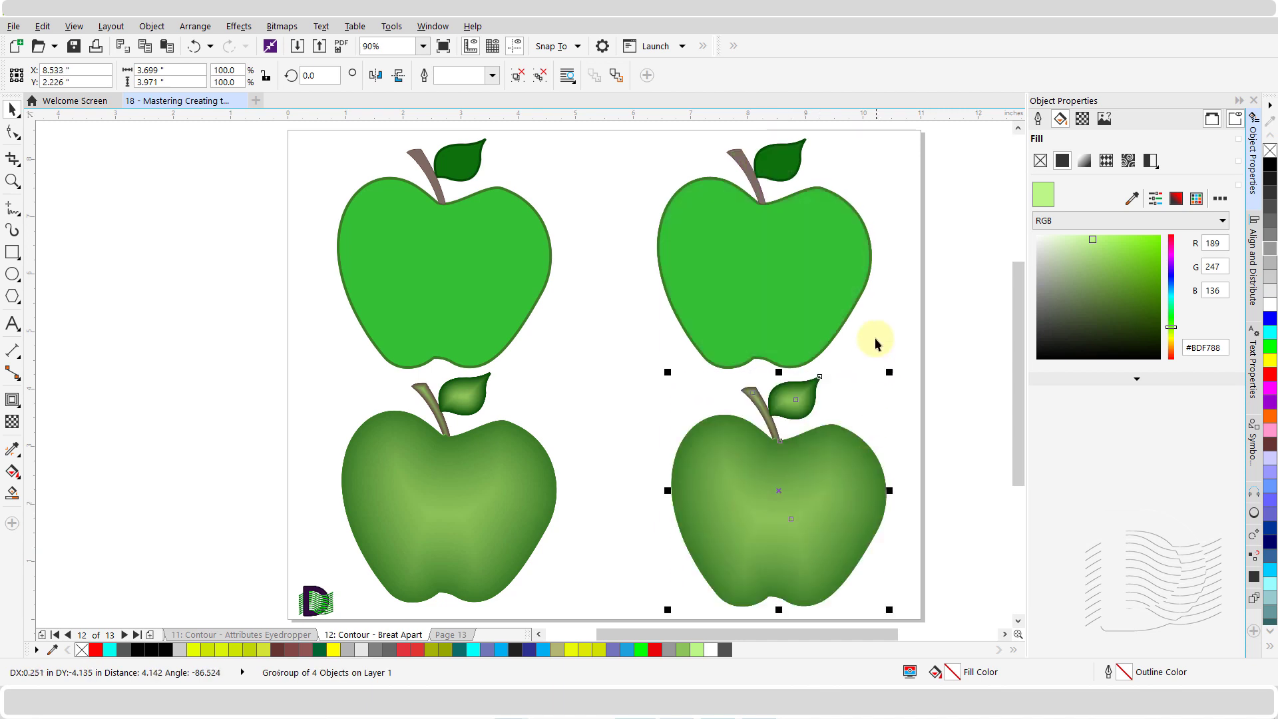
left_click(883, 307)
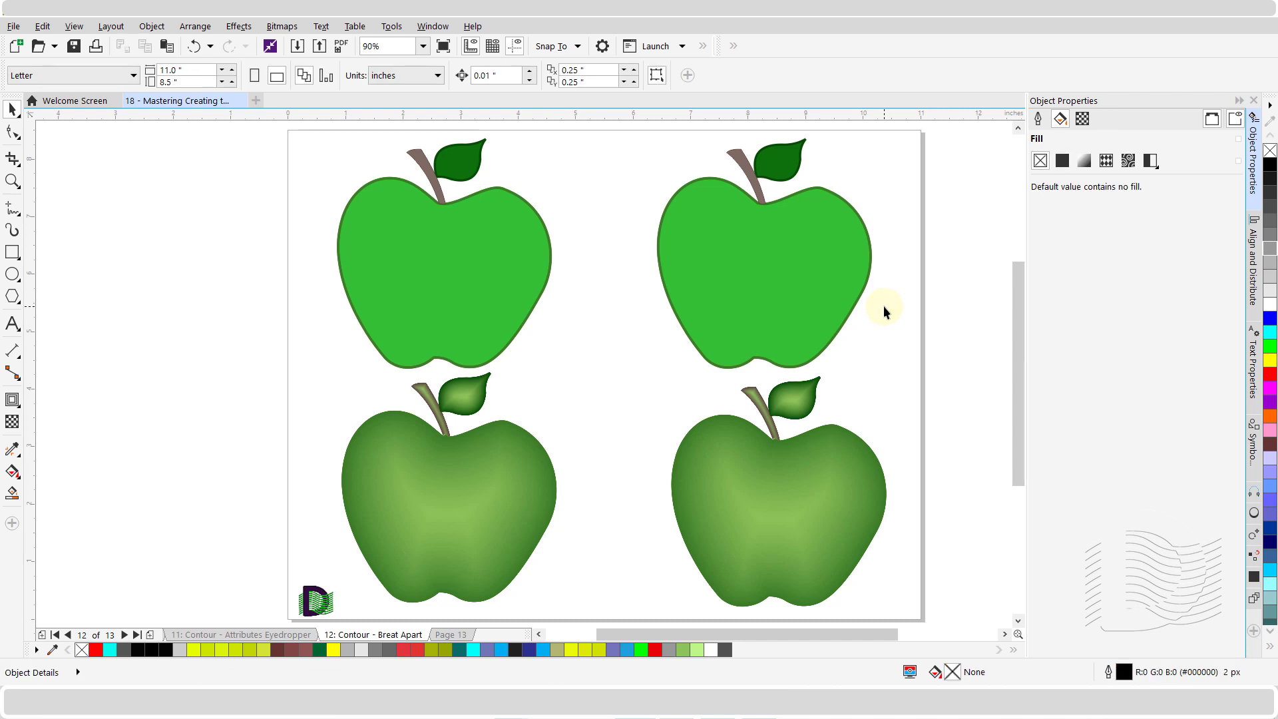